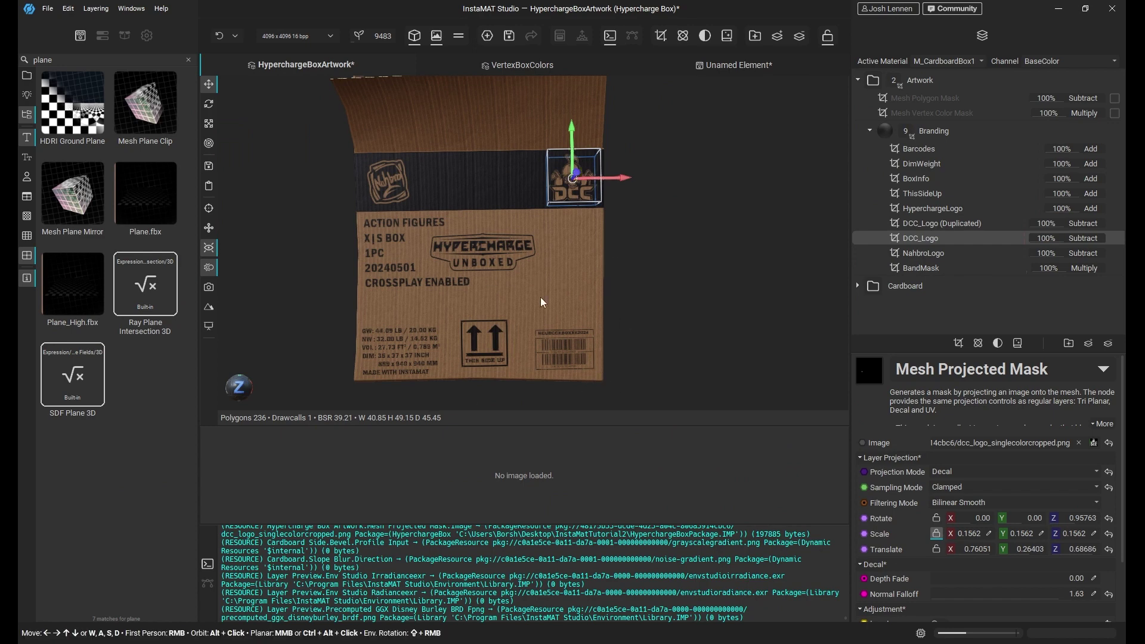
Place NahBroLogoCropped.png from the package's images into an empty area of the Unamed Element graph
left_click_drag(643, 267, 606, 317, "alt")
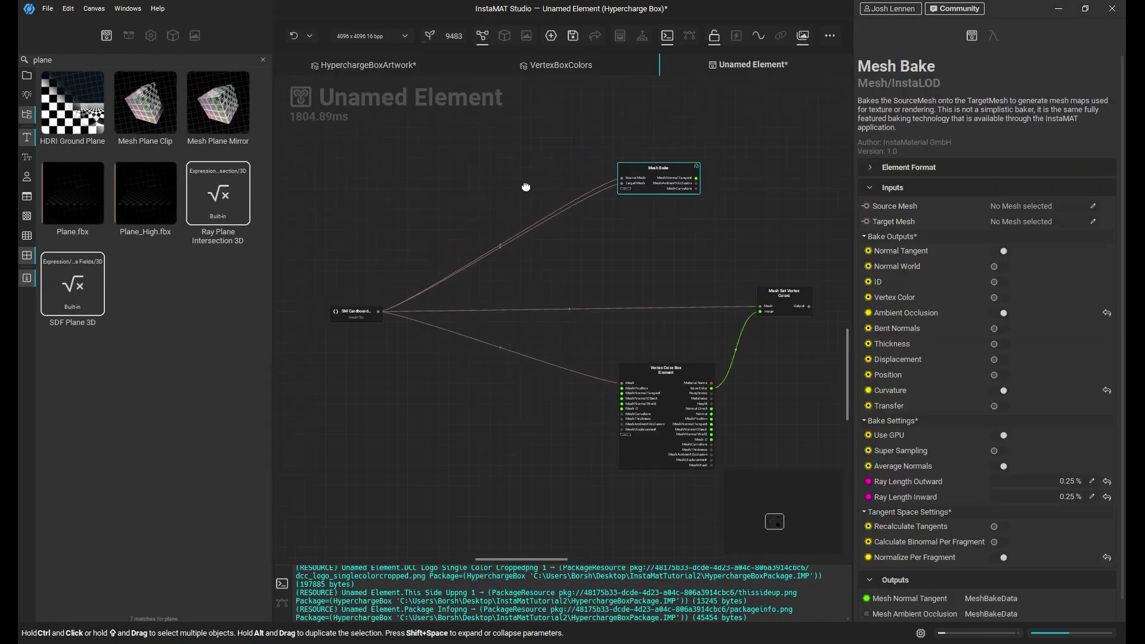
middle_click_drag(524, 186, 847, 256)
middle_click_drag(645, 214, 671, 396)
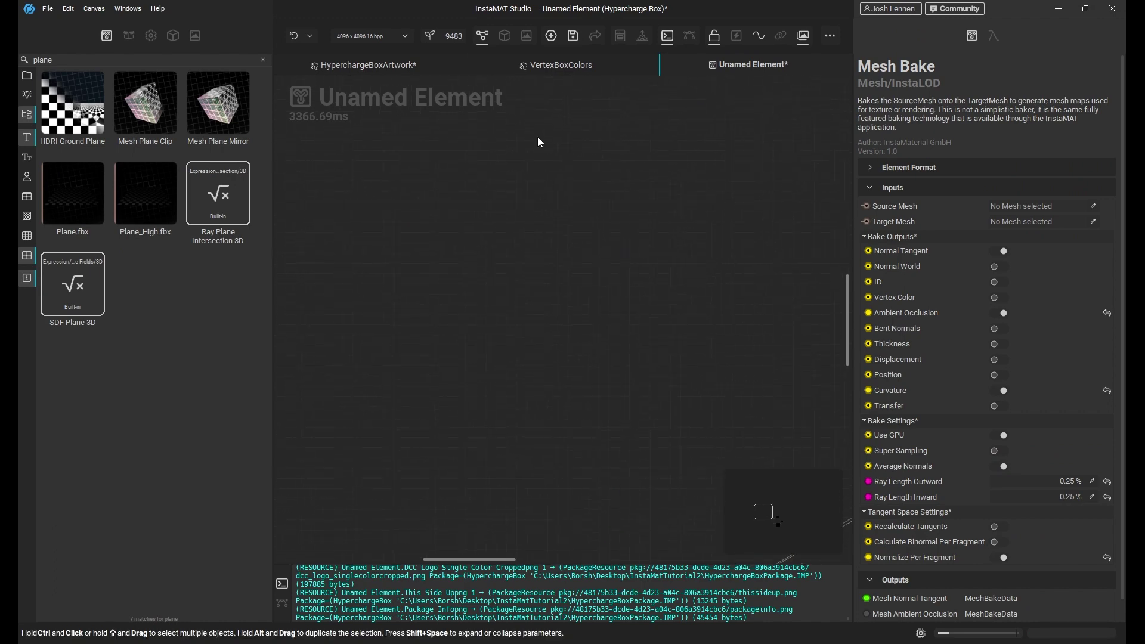
left_click(129, 36)
left_click_drag(101, 296, 503, 299)
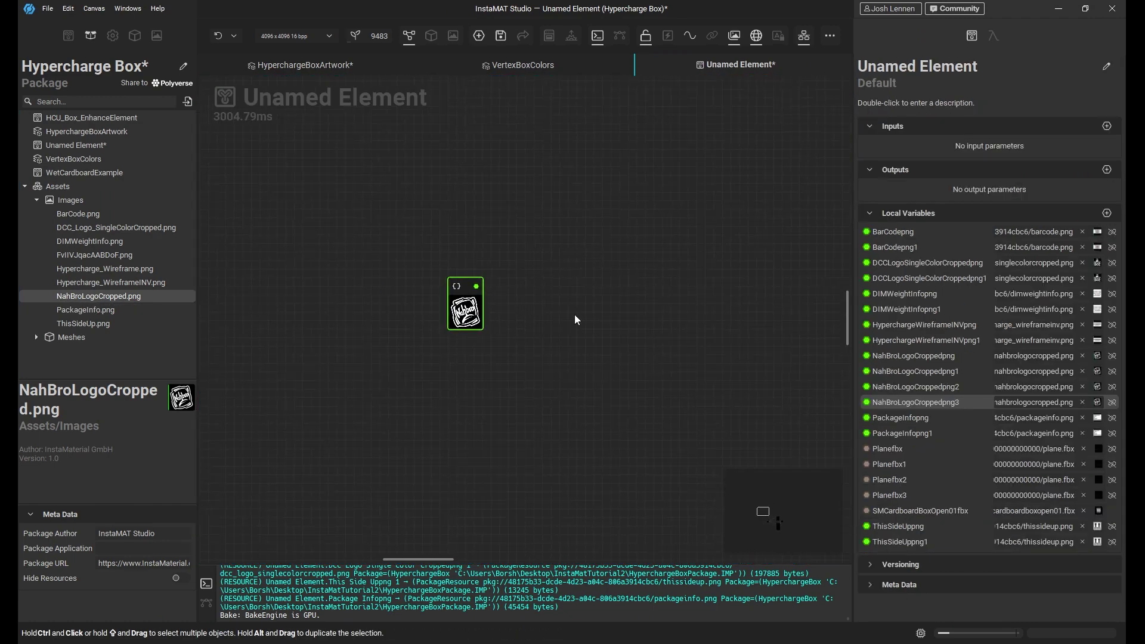
middle_click_drag(574, 315, 495, 245)
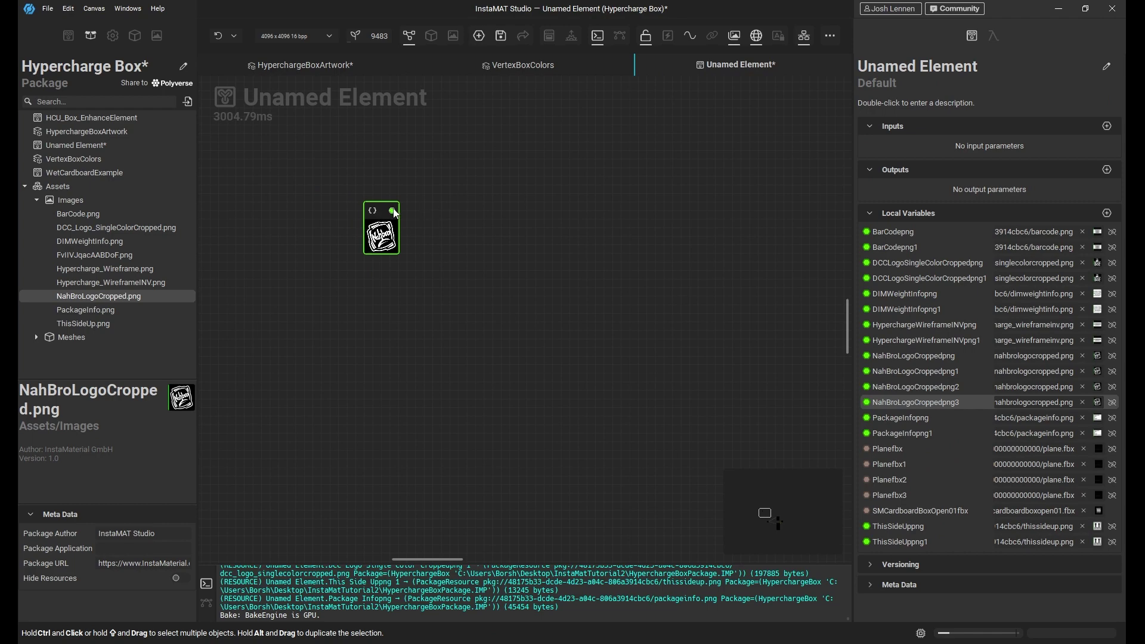
Search for "proj" nodes from the NahBro logo node's output and review the descriptions of Material Mesh Project and Mesh Project
left_click_drag(394, 211, 520, 332)
type("proj")
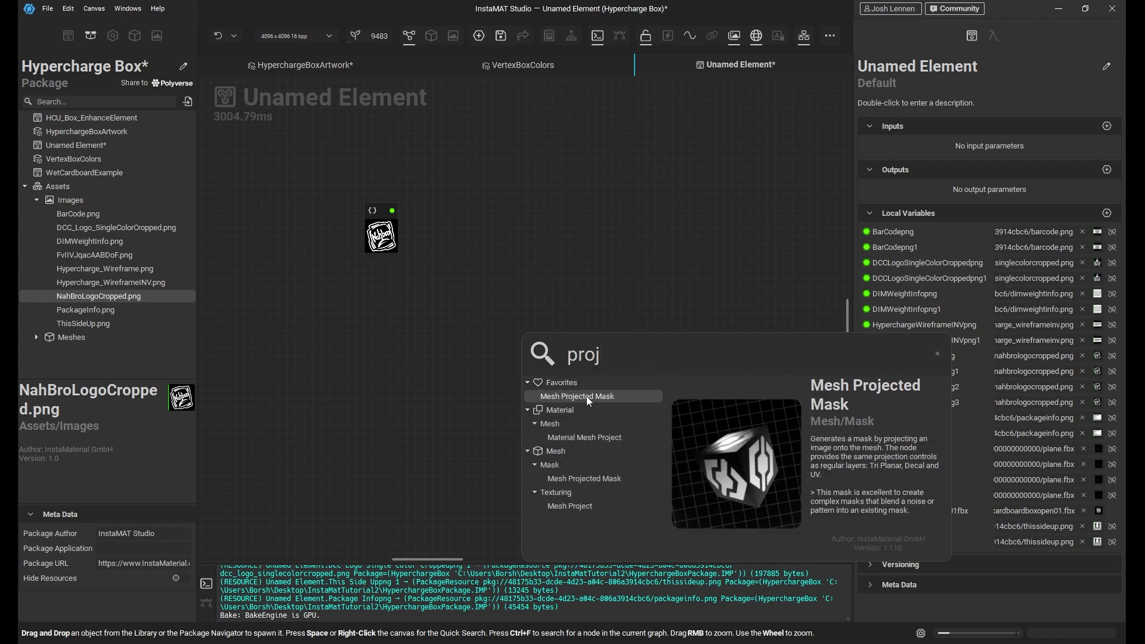
left_click(585, 439)
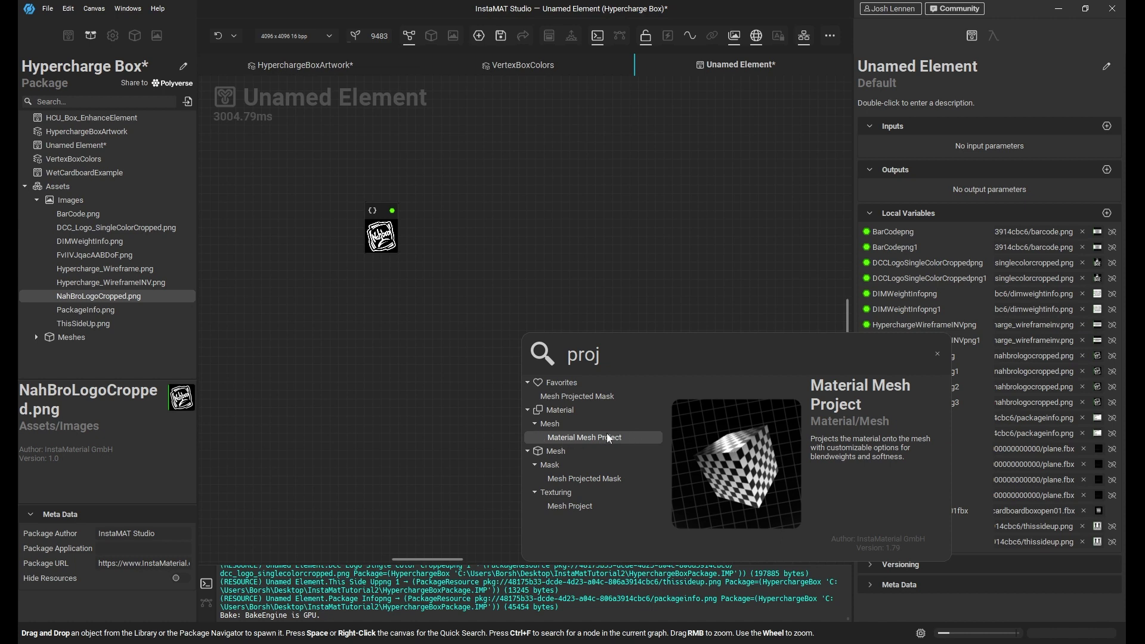
left_click(573, 505)
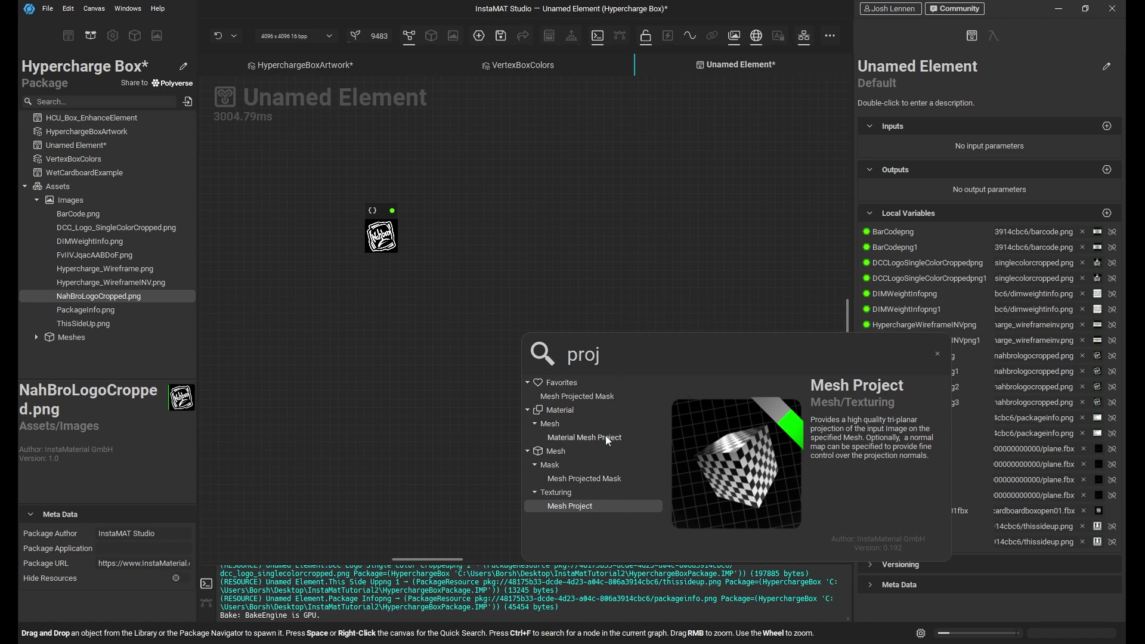
Search for "map" instead, add an Image Mapper node fed by the NahBro logo, and align it beside the logo node
key("BackSpace")
key("BackSpace")
key("BackSpace")
key("BackSpace")
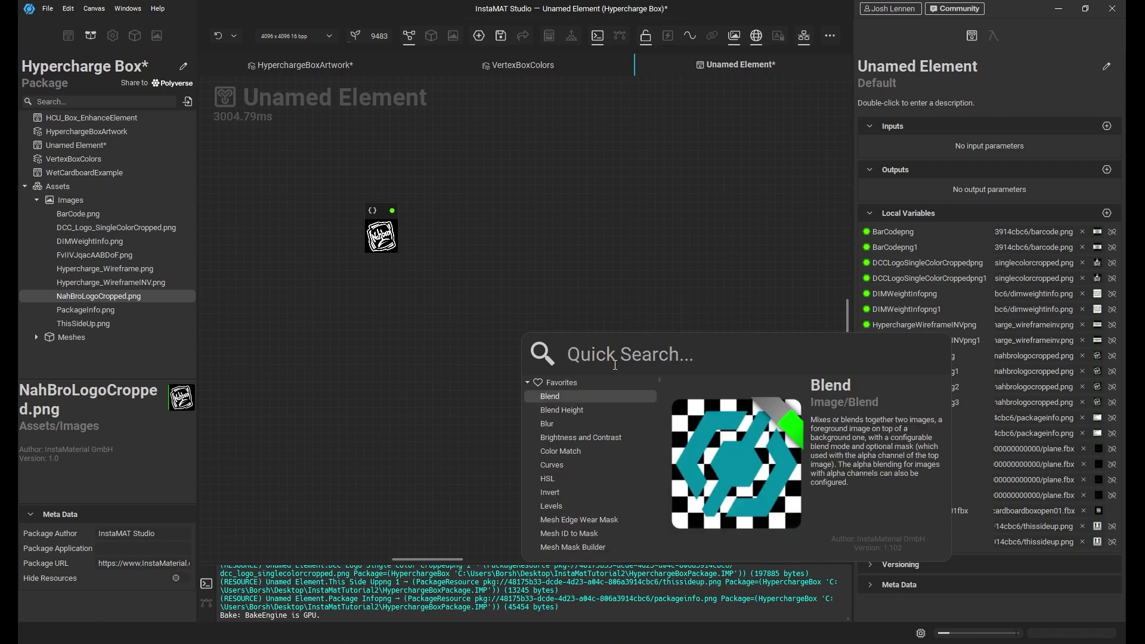
type("map")
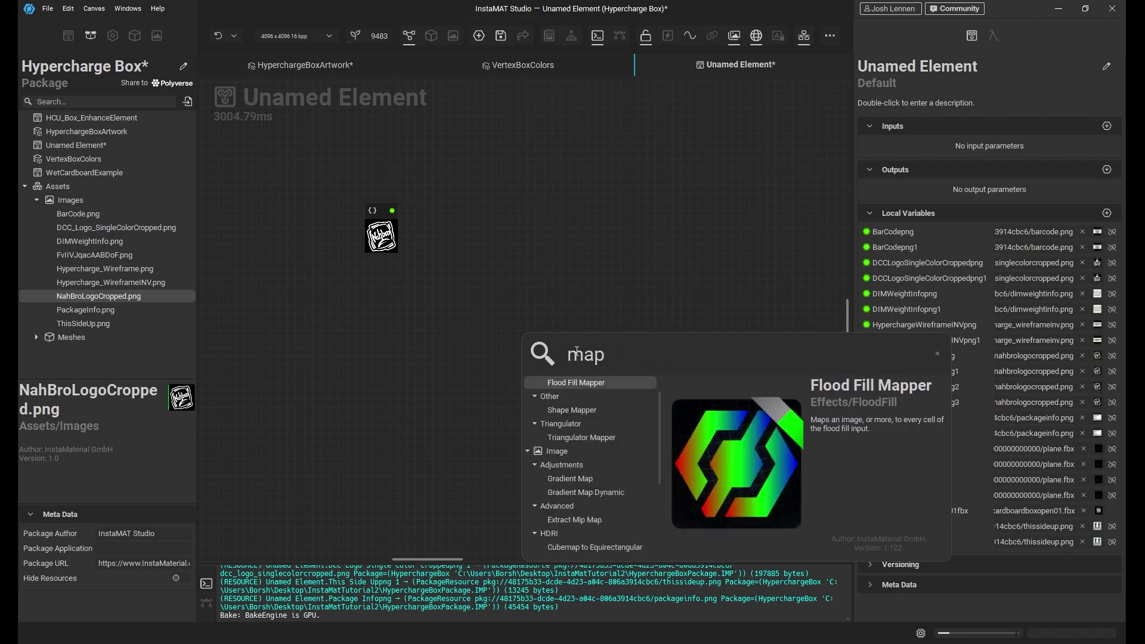
scroll(661, 384, "up", 1)
left_click_drag(661, 380, 669, 466)
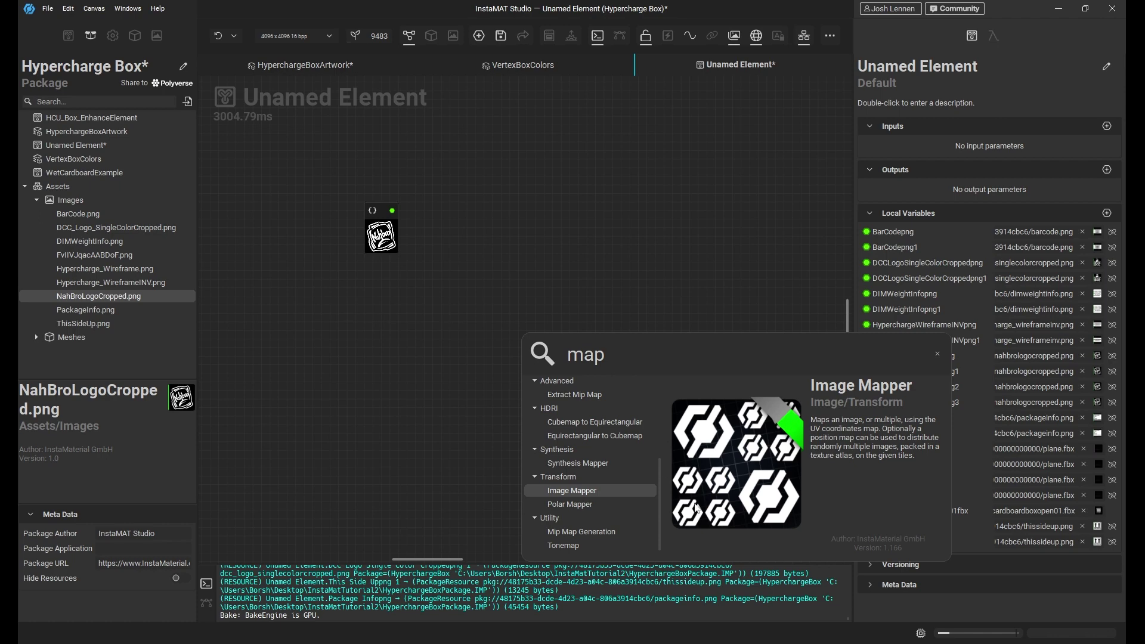
left_click(587, 491)
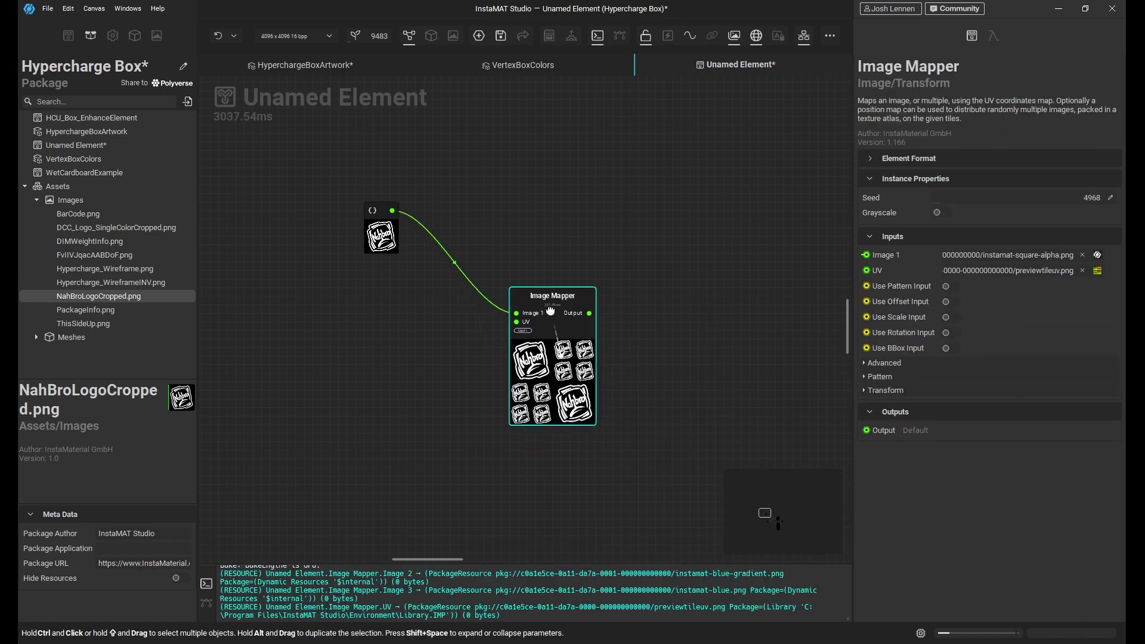
left_click_drag(551, 311, 550, 219)
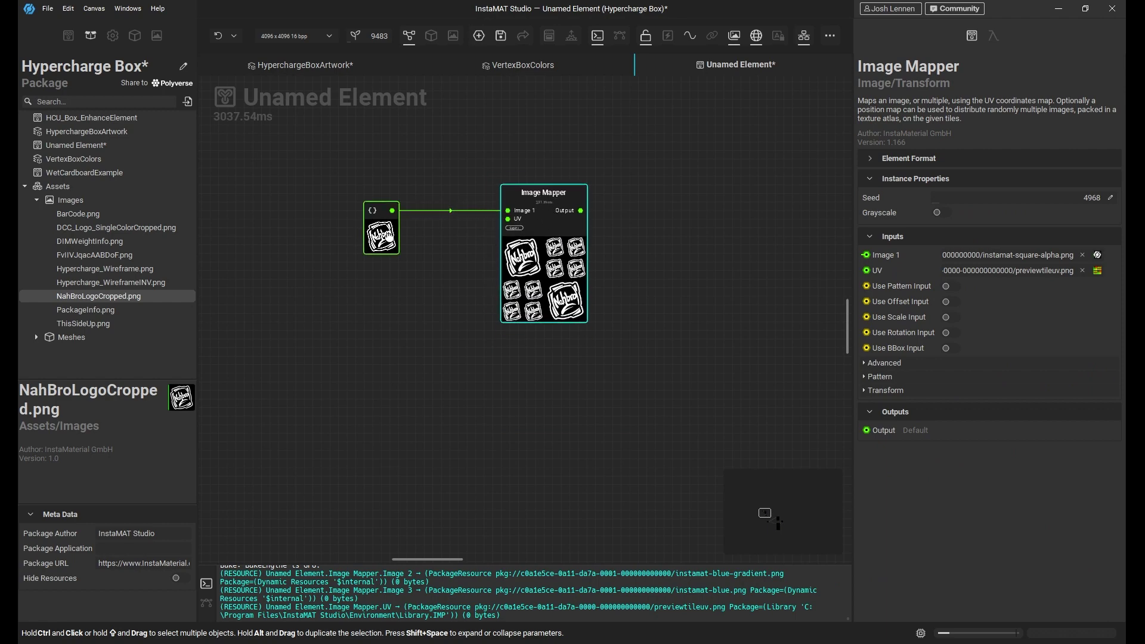
Add a Plane.fbx mesh node below the logo and feed it into a new Mesh UV node
left_click(383, 236)
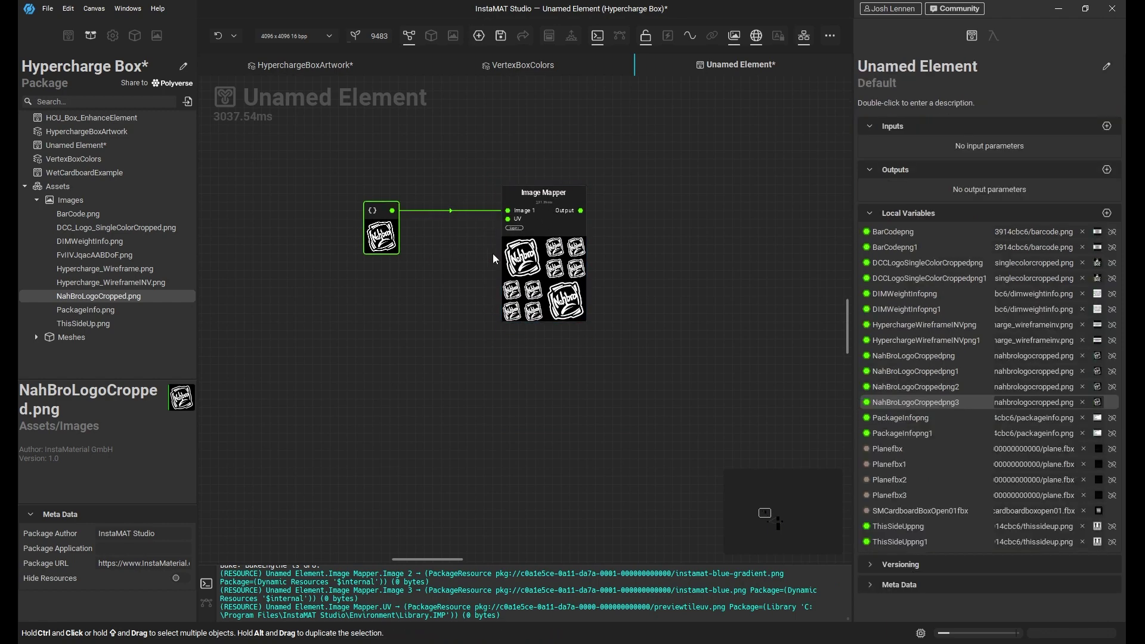
left_click(562, 262)
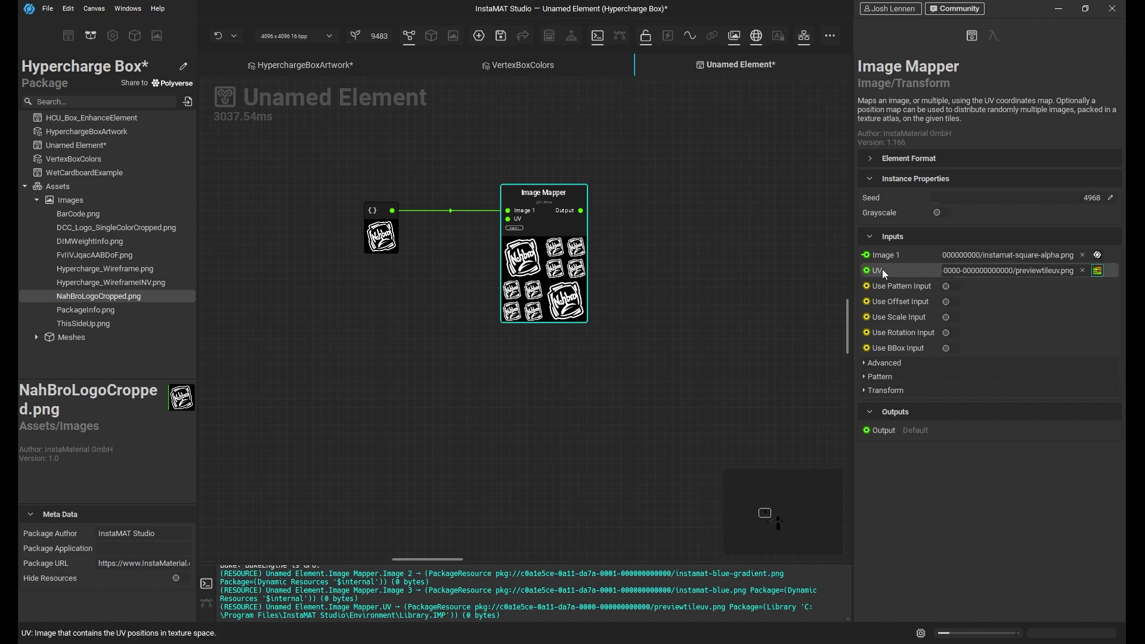
mouse_move(1095, 273)
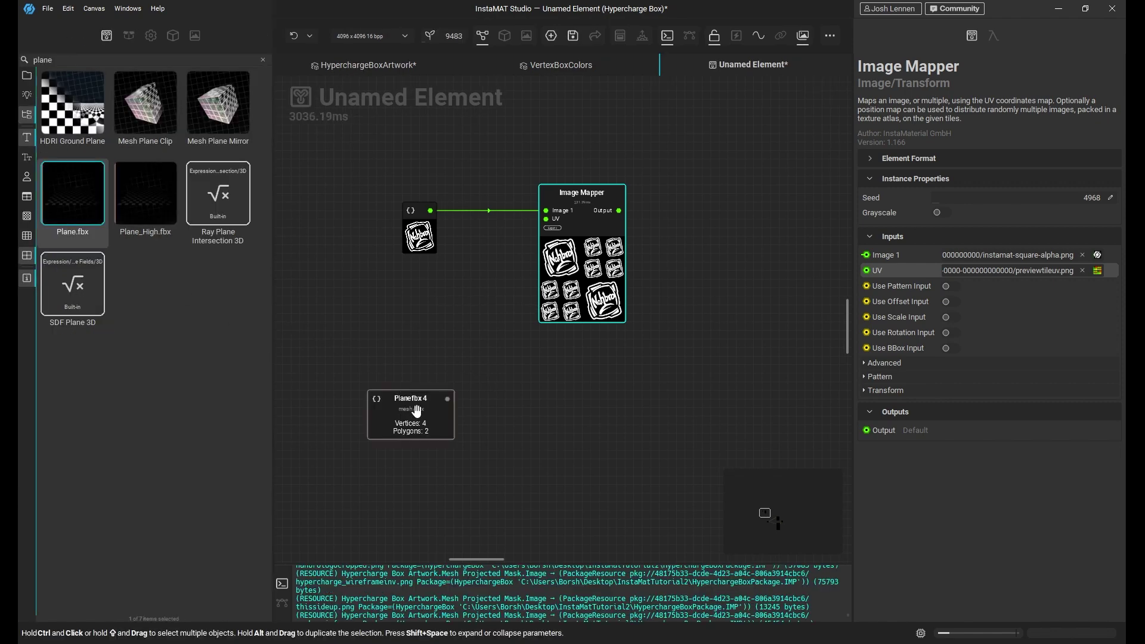
left_click_drag(409, 413, 444, 380)
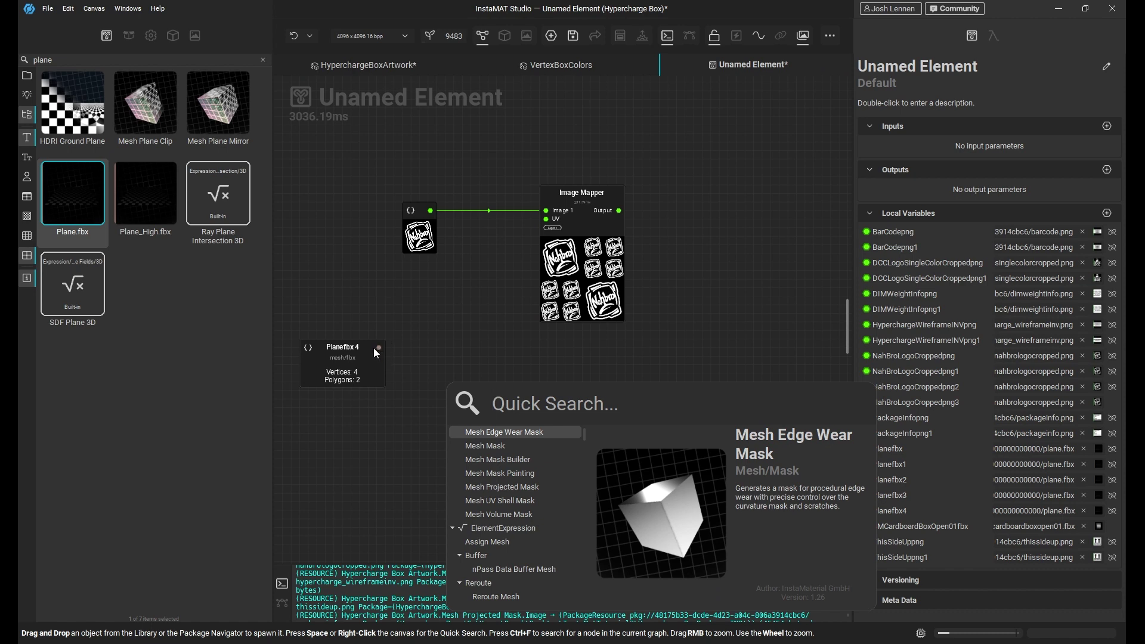
type("mesh uv")
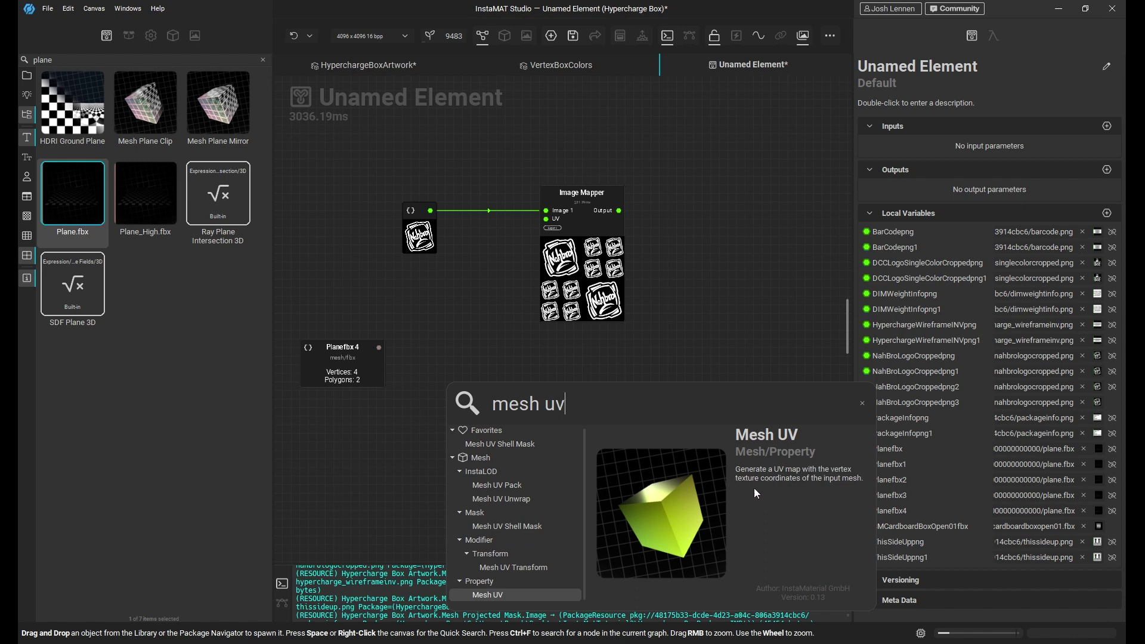
left_click(523, 595)
Replace the Image Mapper's default UV image by connecting the Mesh UV output to its UV input
left_click(581, 193)
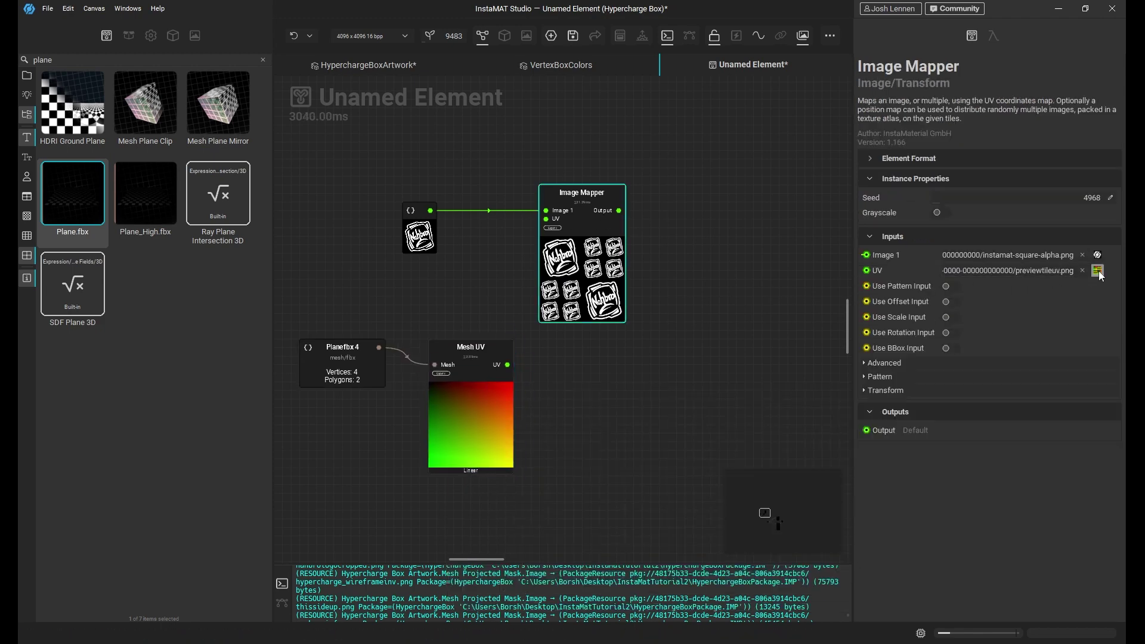
mouse_move(1098, 270)
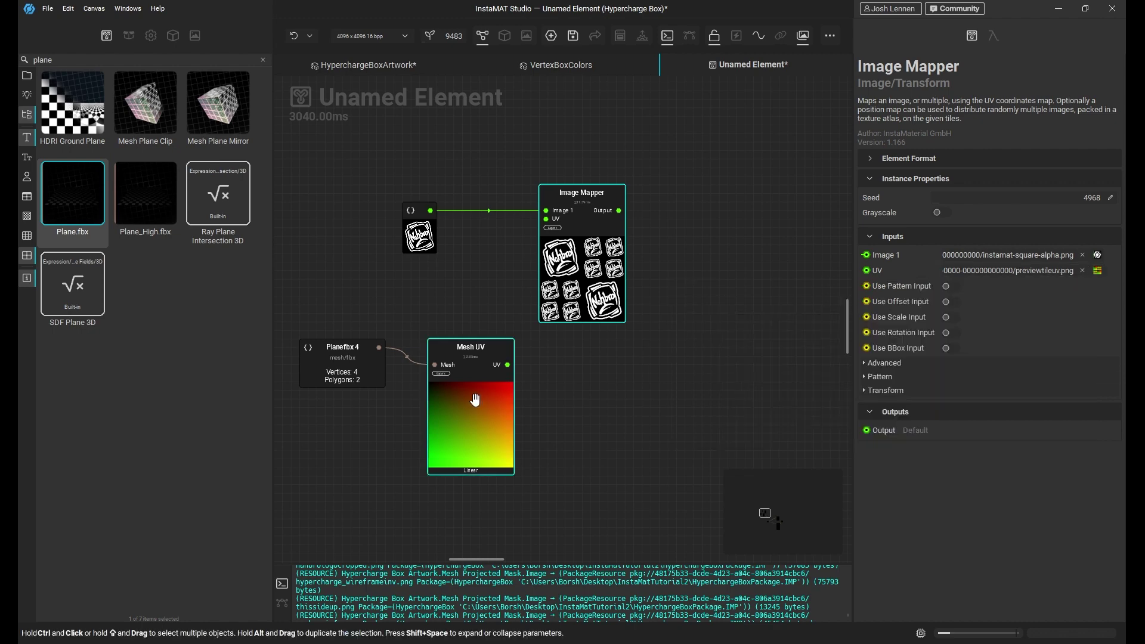
left_click_drag(548, 222, 547, 219)
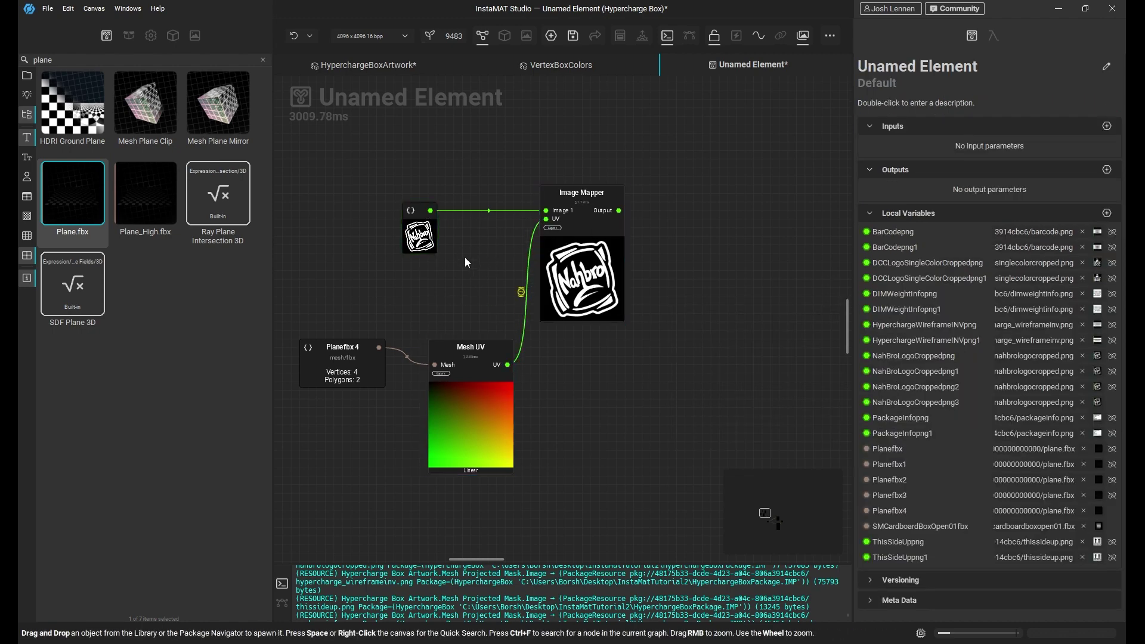
Set the Image Mapper's transform scale to 5.20 on both axes and its wrap mode to Clamped
left_click(604, 301)
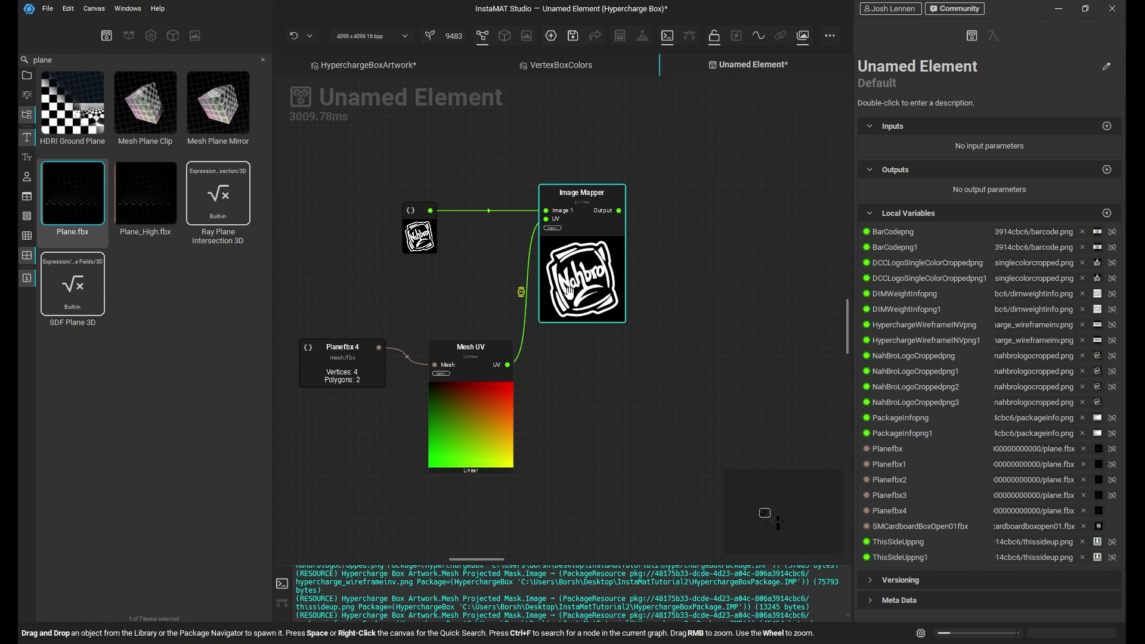
left_click(591, 240)
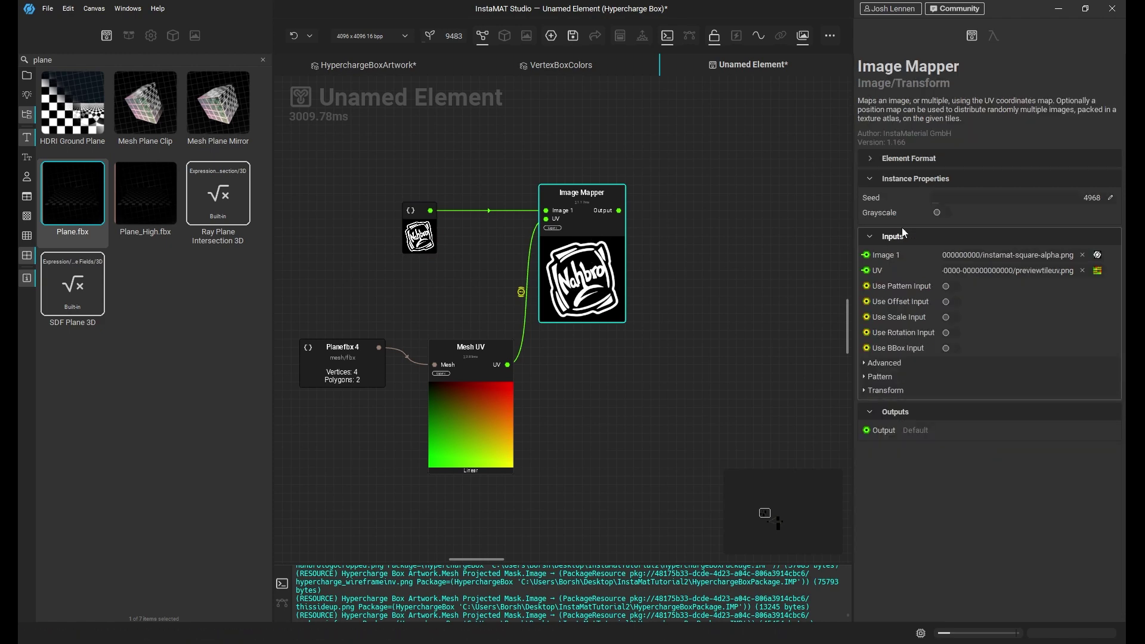
left_click(888, 392)
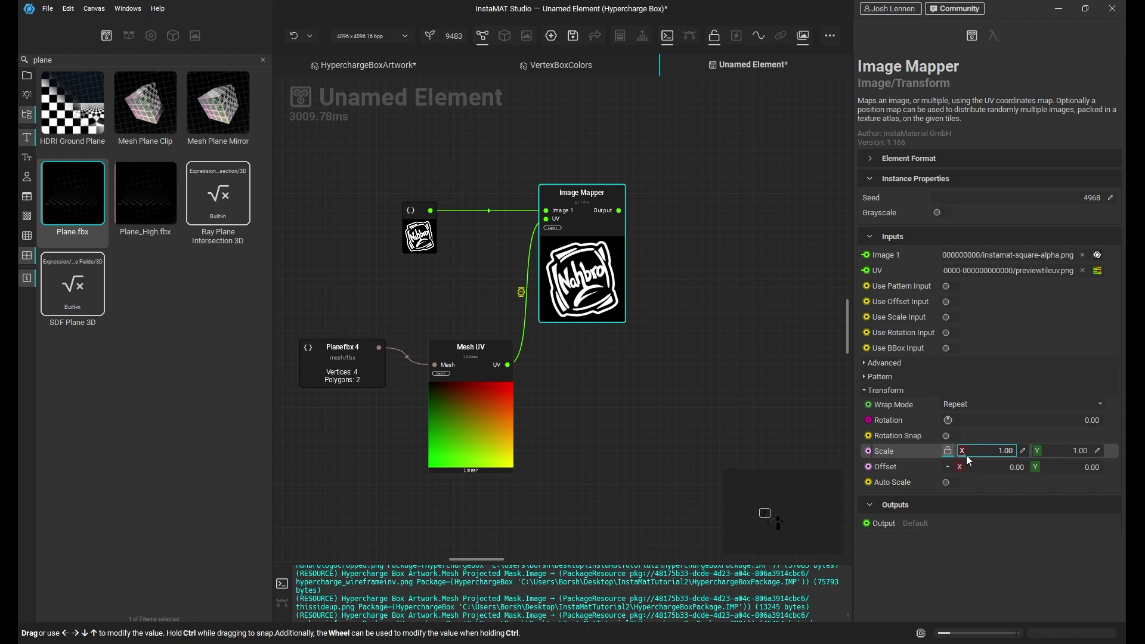
left_click_drag(965, 456, 992, 453)
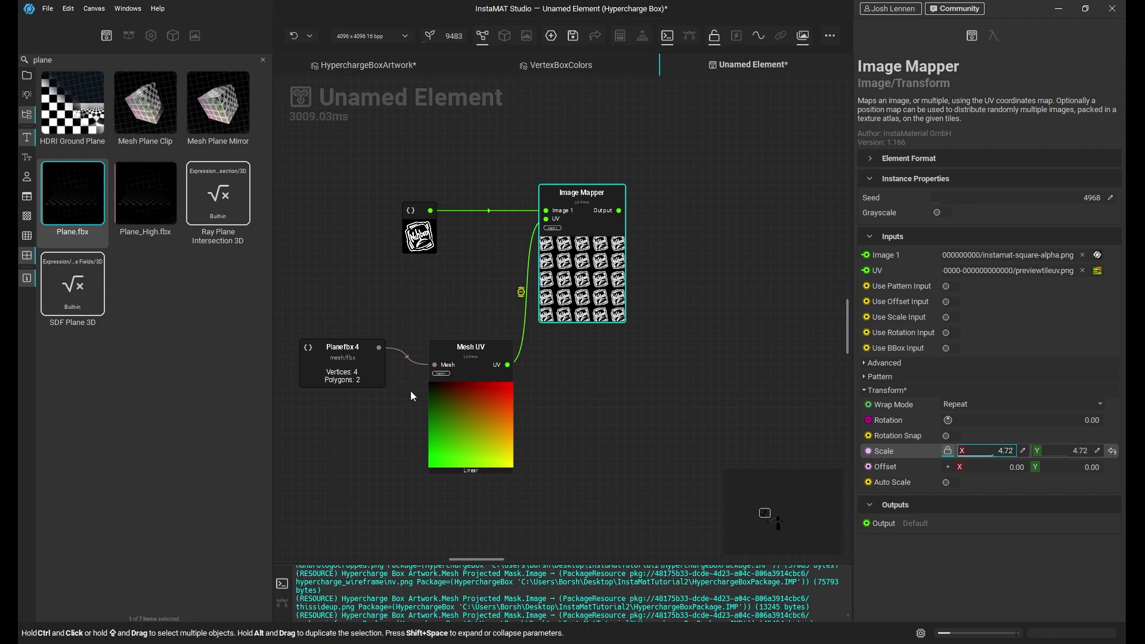
left_click(463, 399)
left_click(573, 262)
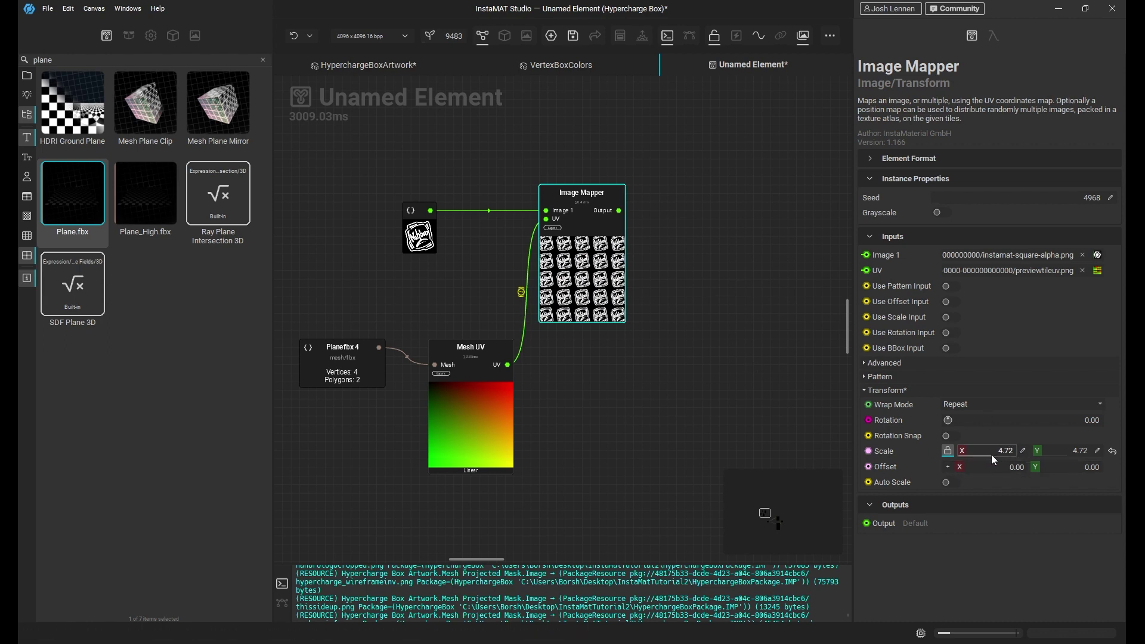
mouse_move(993, 454)
left_mouse_down()
mouse_move(1003, 454)
mouse_move(991, 453)
left_mouse_up()
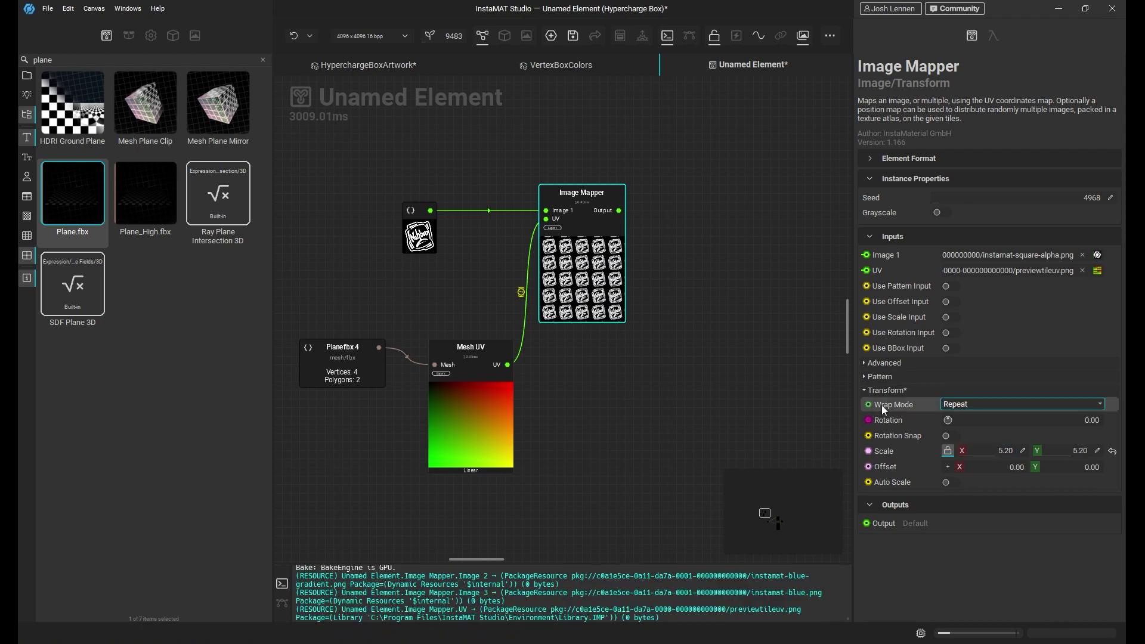
left_click(967, 406)
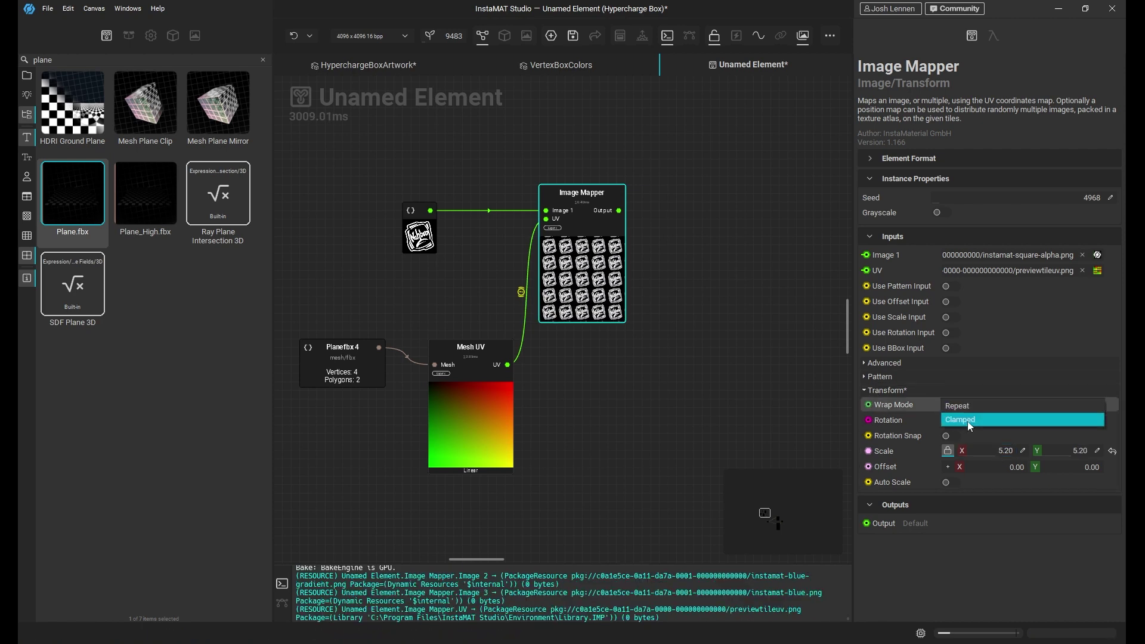
left_click(967, 420)
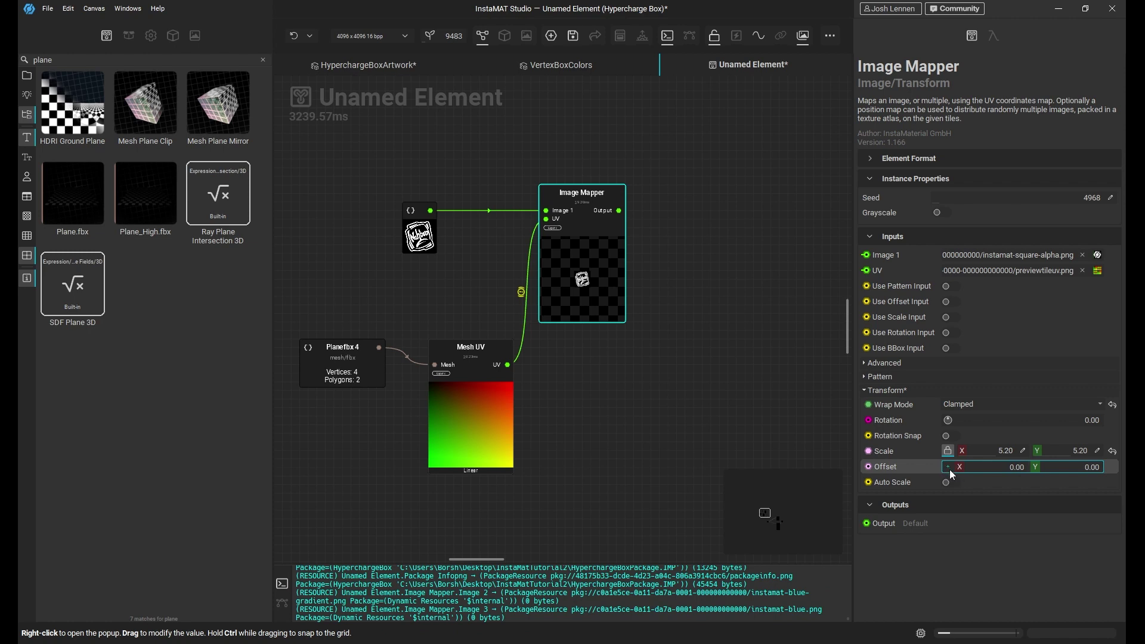
Offset the mapped logo to X -0.69, Y 0.69 and set its scale to 7.04 on both axes
mouse_move(947, 468)
left_mouse_down()
mouse_move(978, 493)
mouse_move(966, 503)
mouse_move(950, 470)
left_mouse_up()
left_click(950, 468)
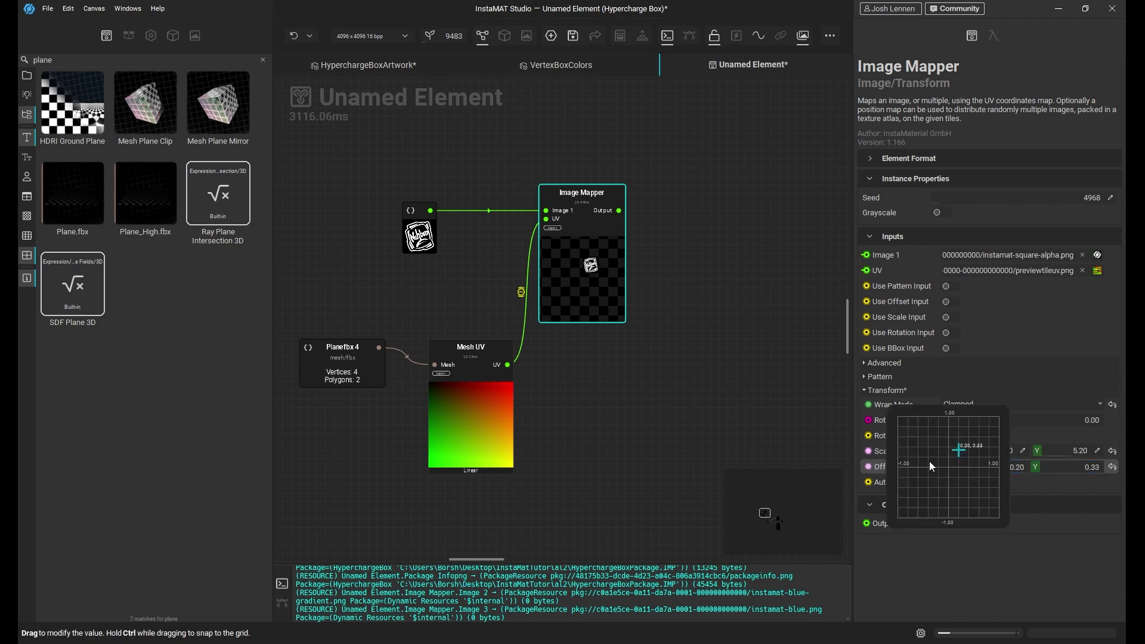
left_click_drag(961, 451, 919, 435)
mouse_move(920, 434)
left_mouse_down()
mouse_move(928, 425)
mouse_move(912, 432)
left_mouse_up()
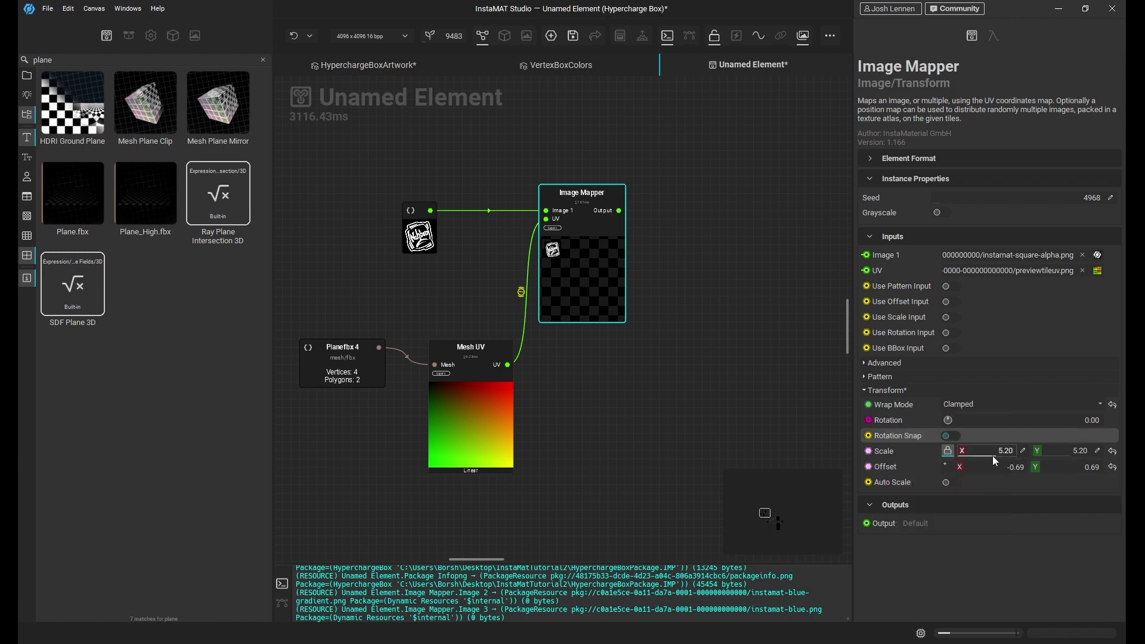
mouse_move(993, 453)
left_mouse_down()
mouse_move(1017, 453)
mouse_move(989, 453)
mouse_move(1010, 461)
left_mouse_up()
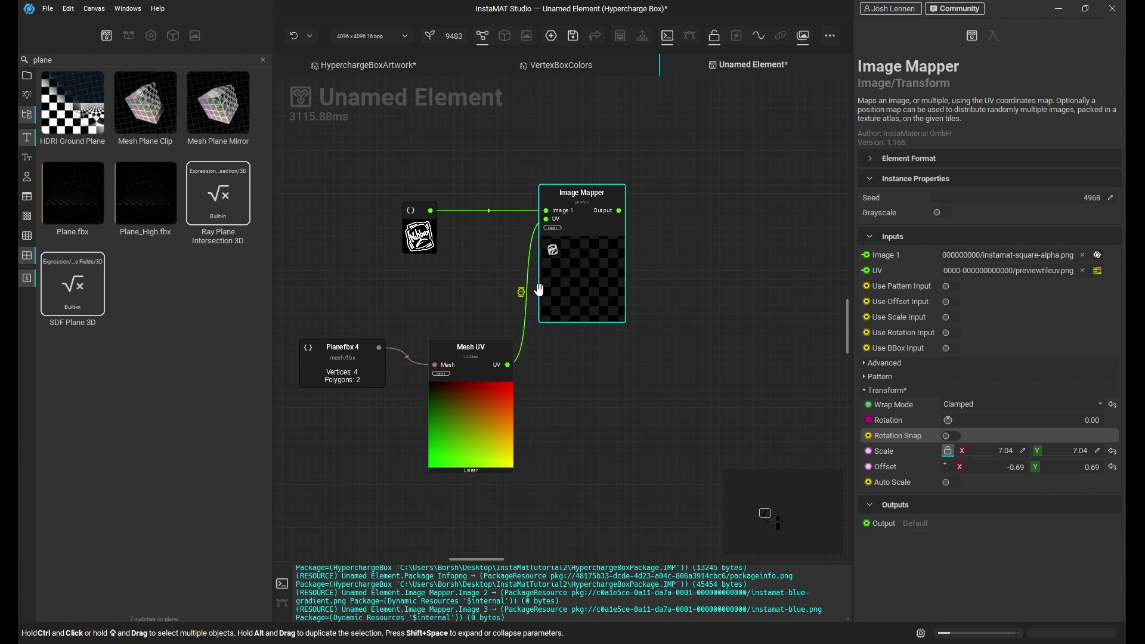
Add DCC_Logo_SingleColorCropped.png above the NahBro logo node and paste a copy of the Image Mapper node
middle_click_drag(504, 197, 439, 255)
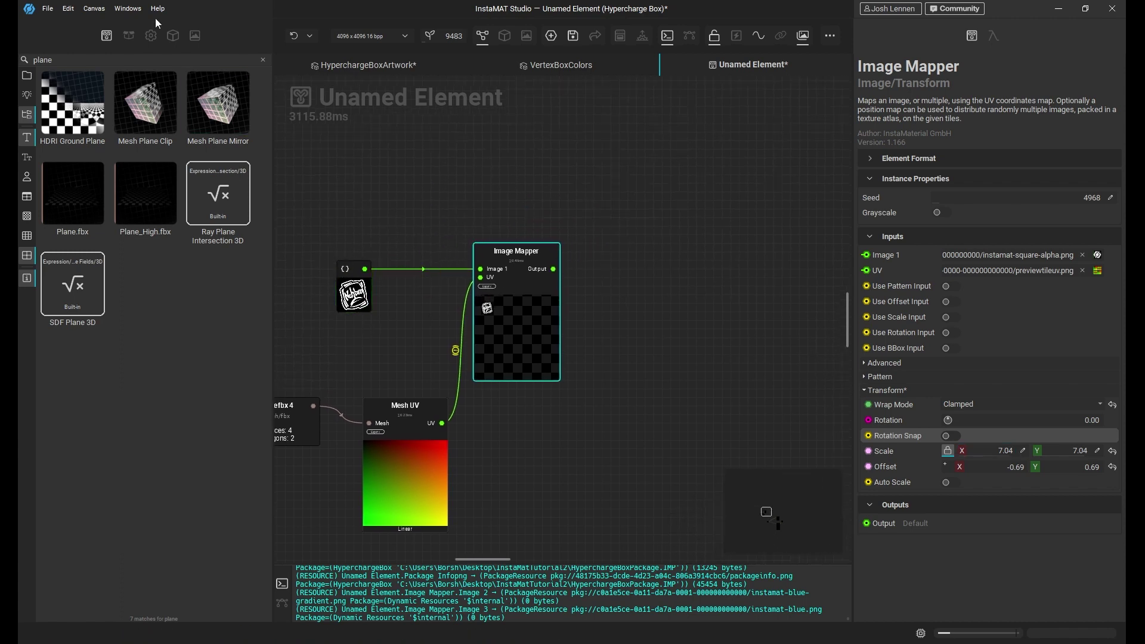
left_click(127, 35)
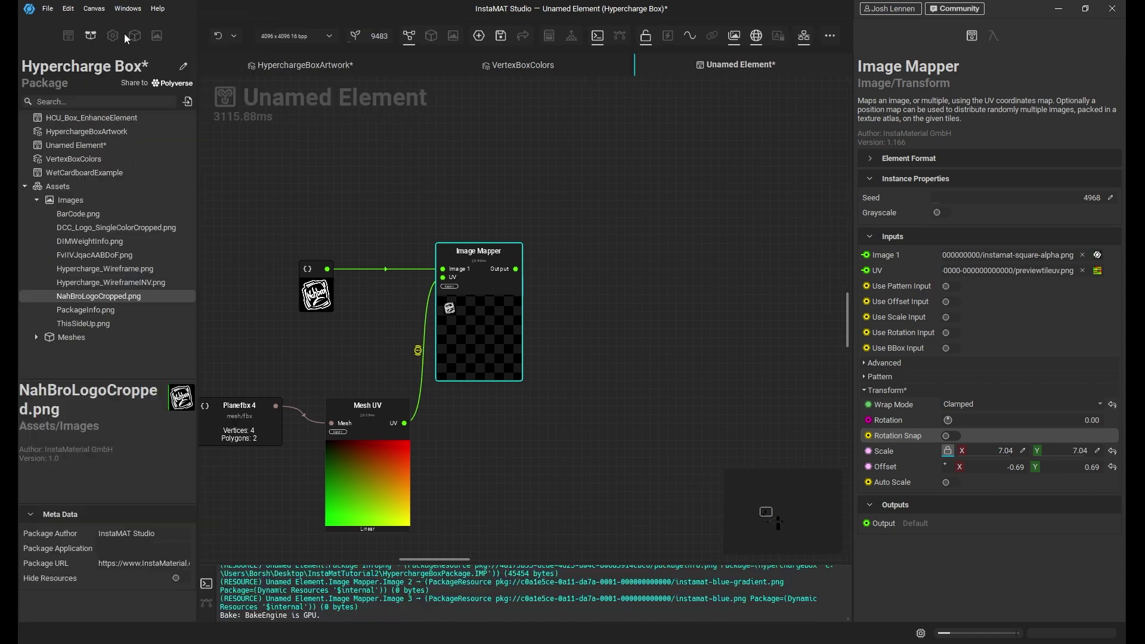
left_click_drag(78, 228, 347, 154)
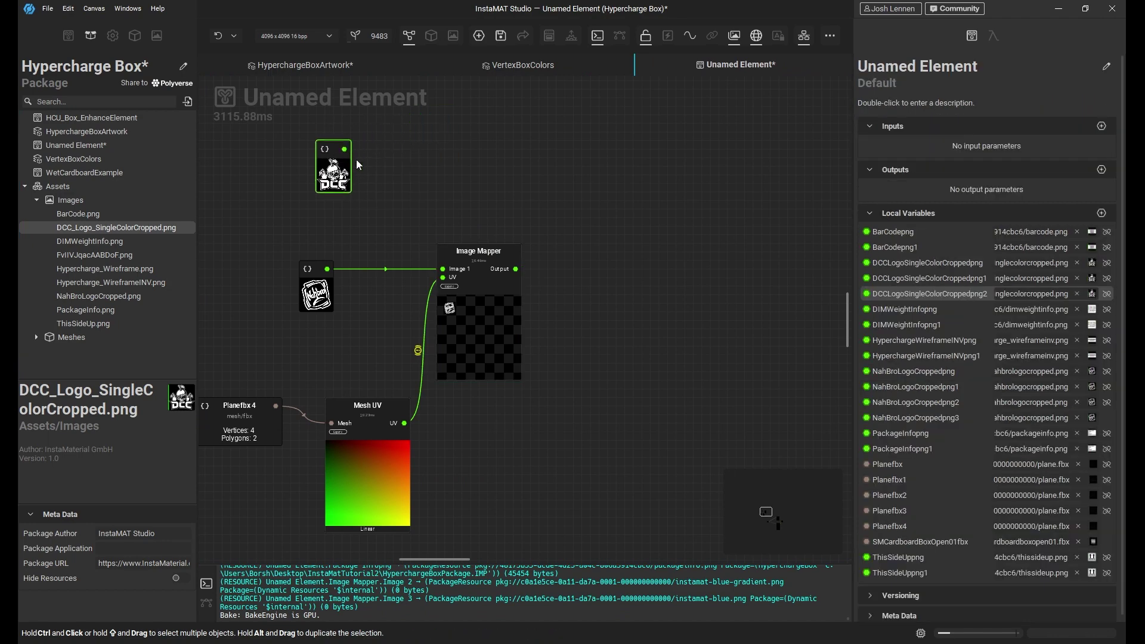
left_click(514, 307)
key("ctrl+v")
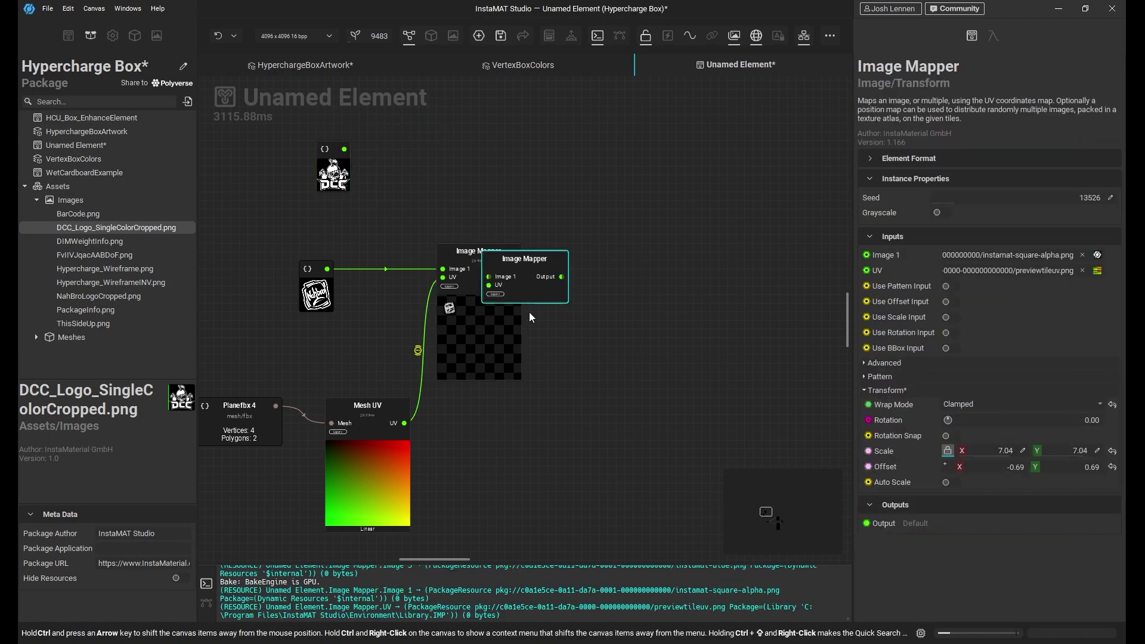
Place the pasted Image Mapper beside the DCC logo node and connect Mesh UV to its UV input and the DCC logo to Image 1
left_click_drag(539, 327, 484, 164)
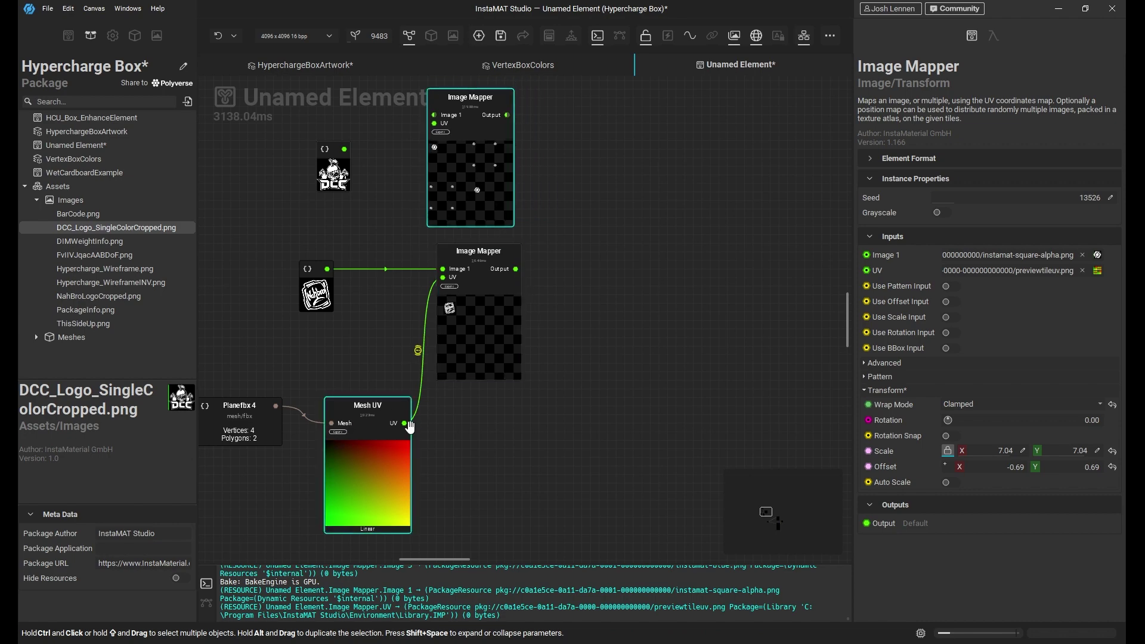
left_click_drag(405, 423, 435, 124)
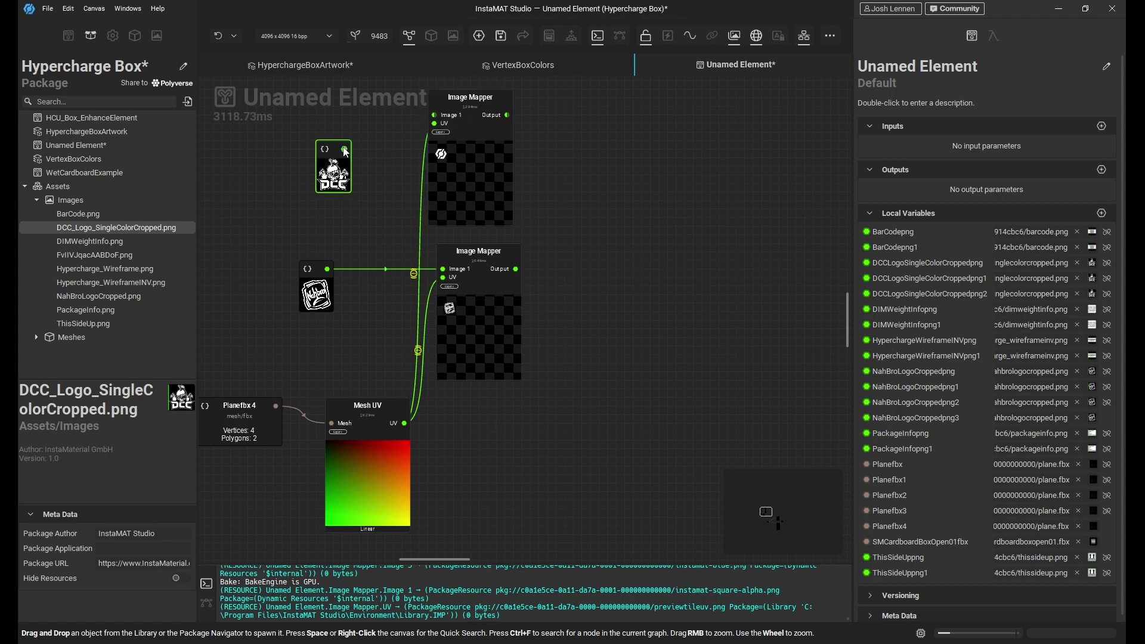
left_click_drag(344, 149, 434, 119)
left_click_drag(453, 164, 462, 161)
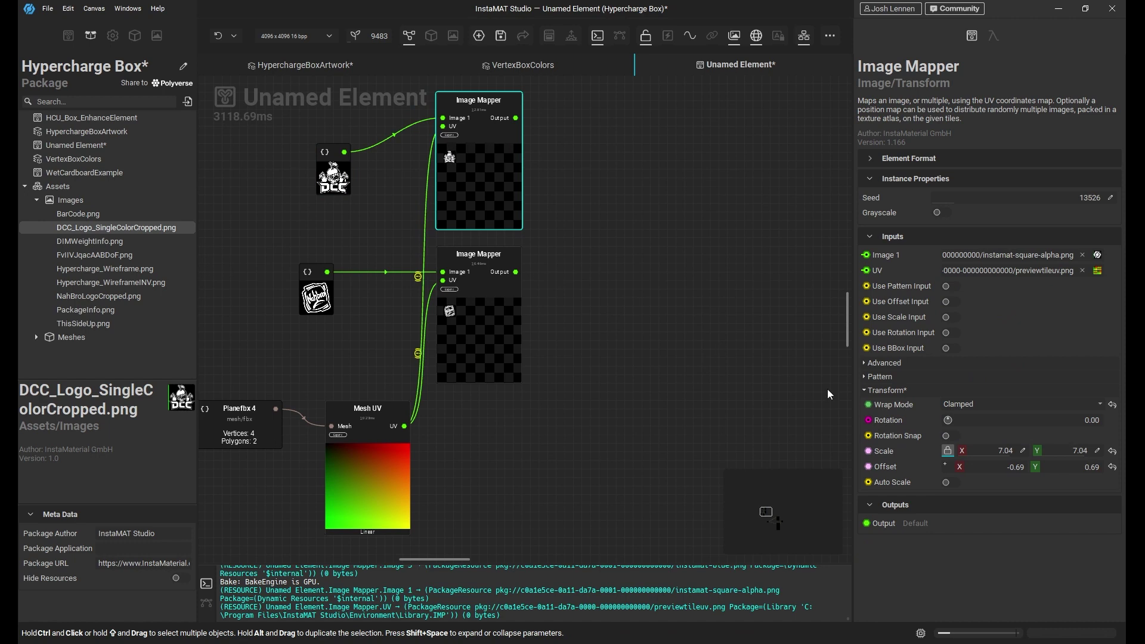
Offset the mapped DCC logo to X 0.73, Y 0.72
right_click(946, 466)
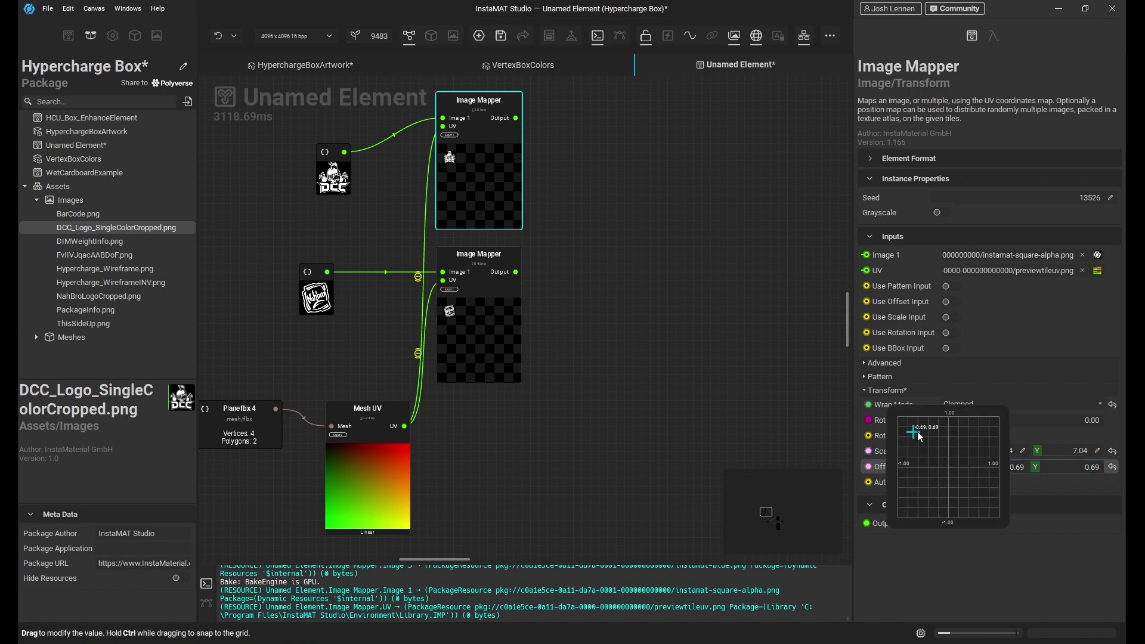
left_click_drag(919, 436, 985, 430)
left_click(664, 363)
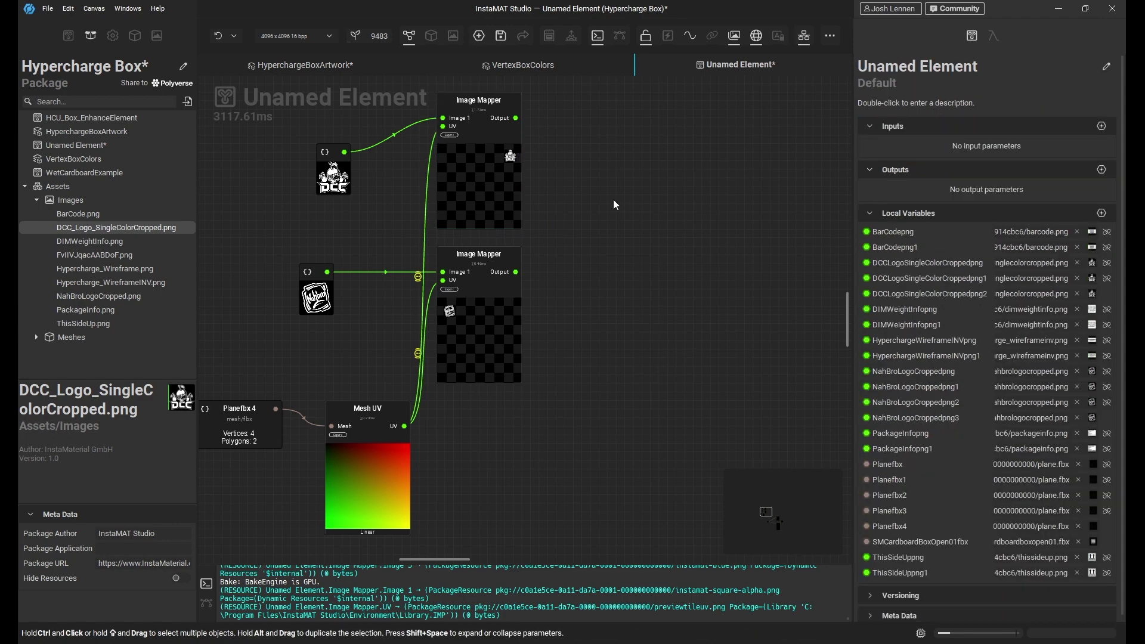
Check the keyboard shortcut assigned to the Blend node in the preferences
left_click(68, 8)
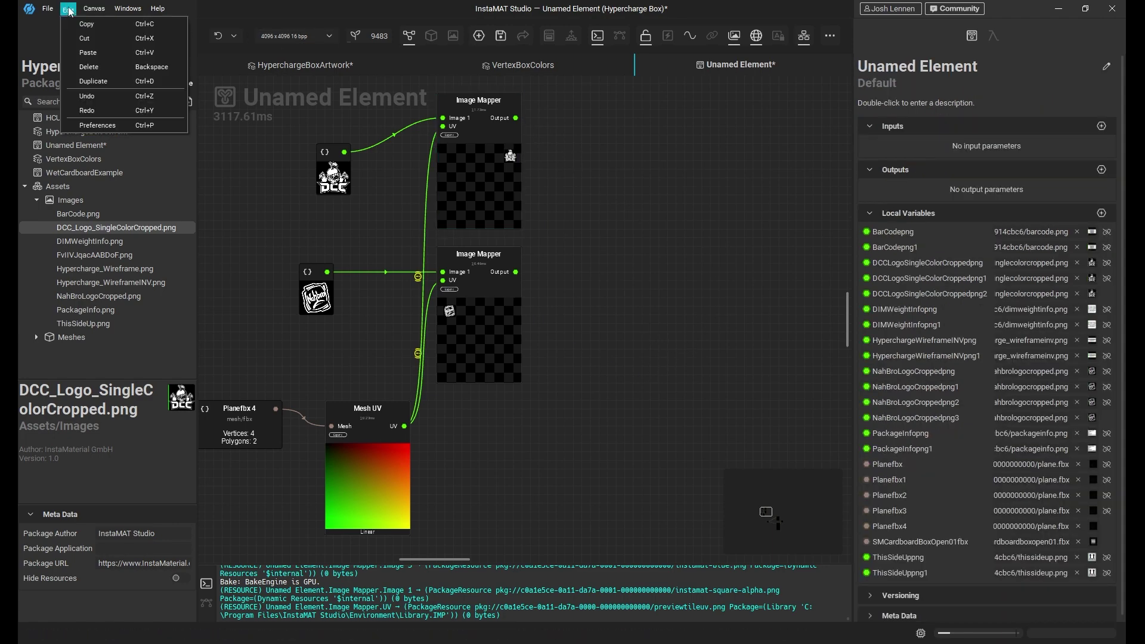
left_click(117, 123)
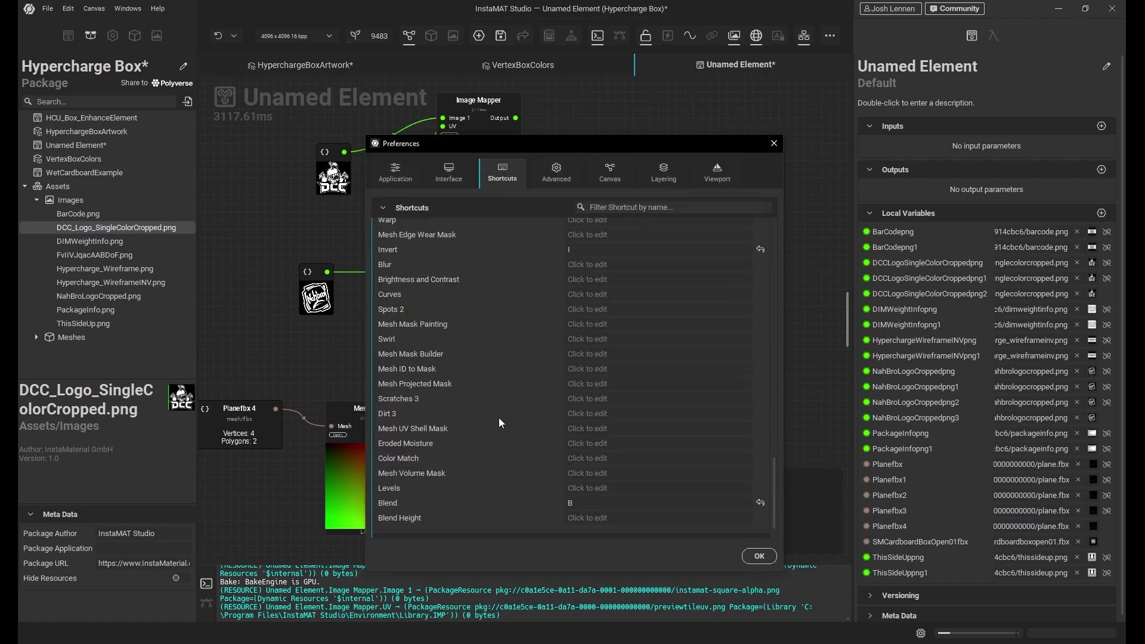
scroll(498, 417, "down", 2)
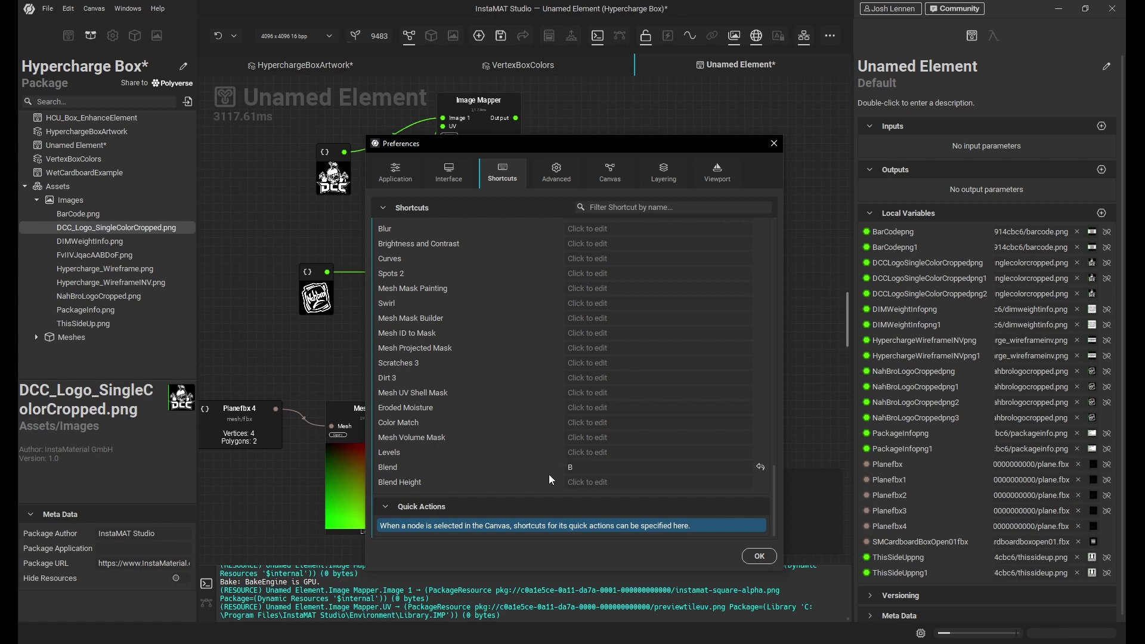
left_click(774, 144)
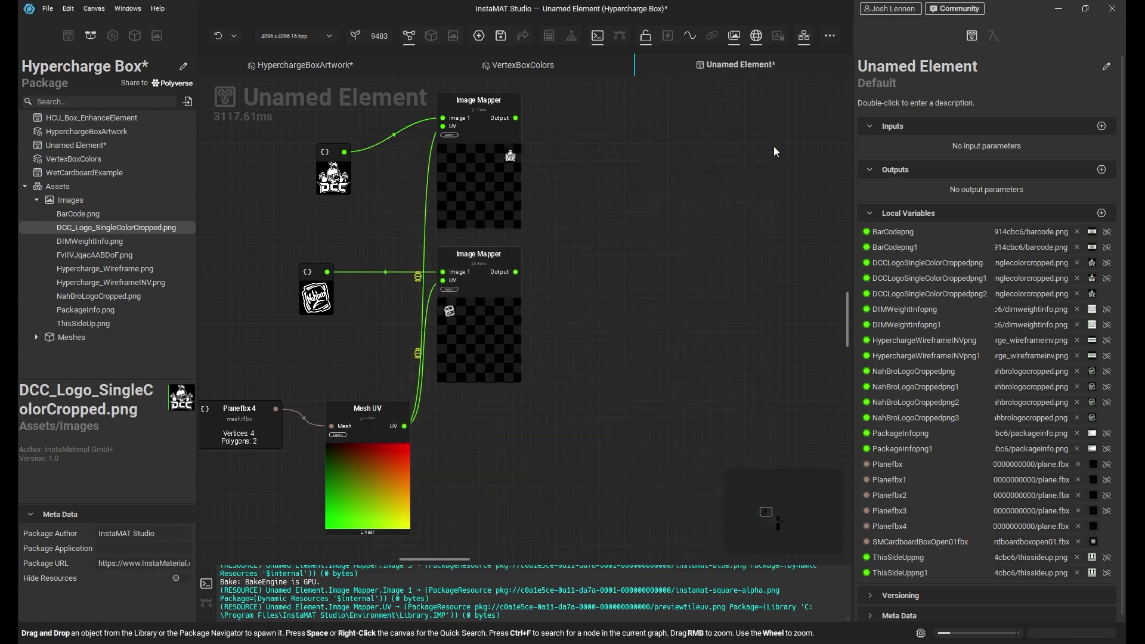
Add a Blend node with the DCC Image Mapper output as Foreground and the NahBro Image Mapper output as Background
key("space")
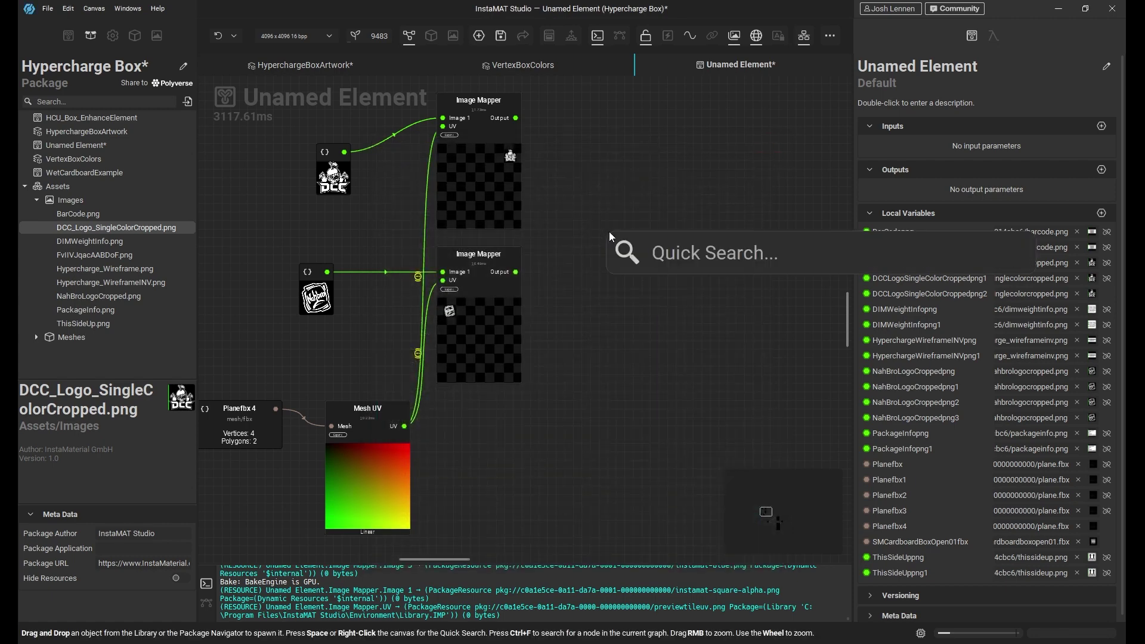
type("ble")
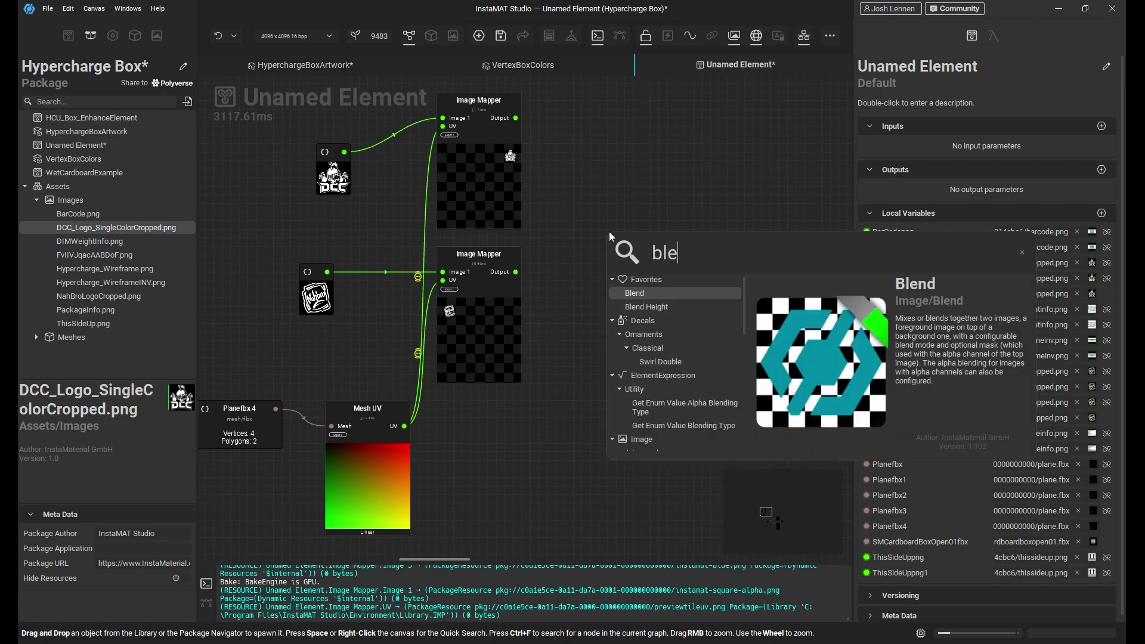
key("Return")
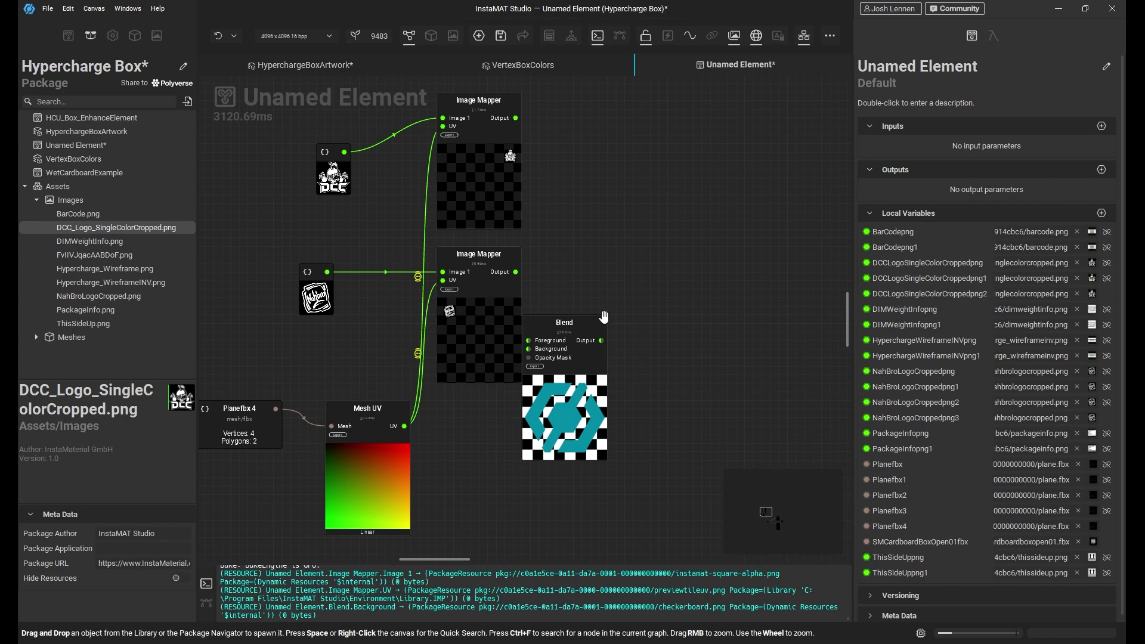
left_click_drag(580, 408, 638, 254)
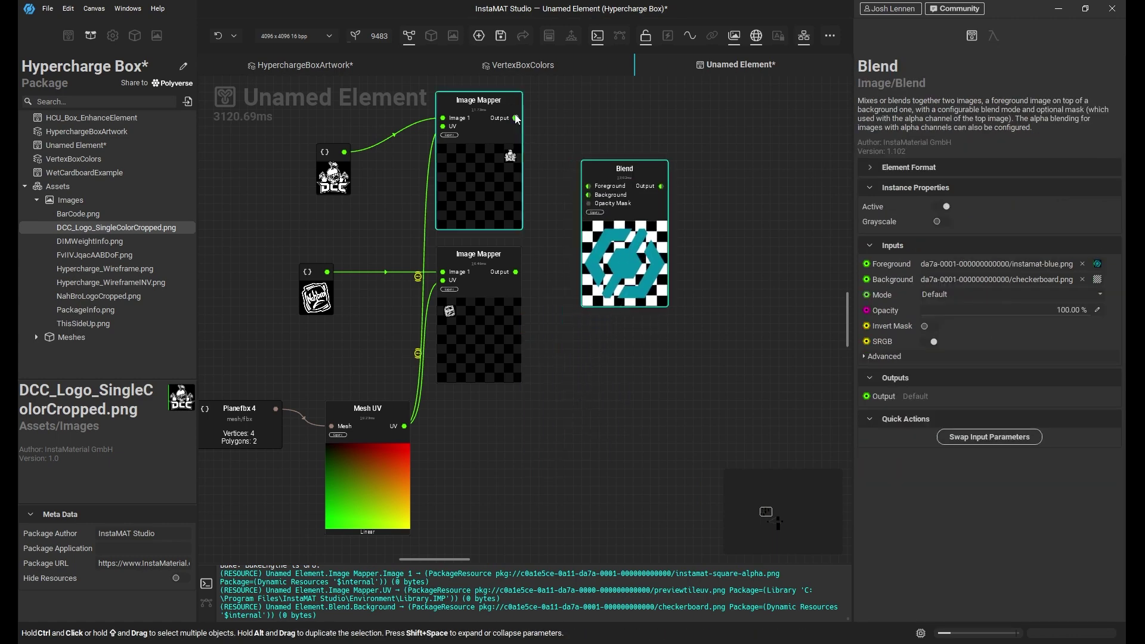
left_click_drag(516, 119, 577, 171)
left_click_drag(516, 272, 592, 199)
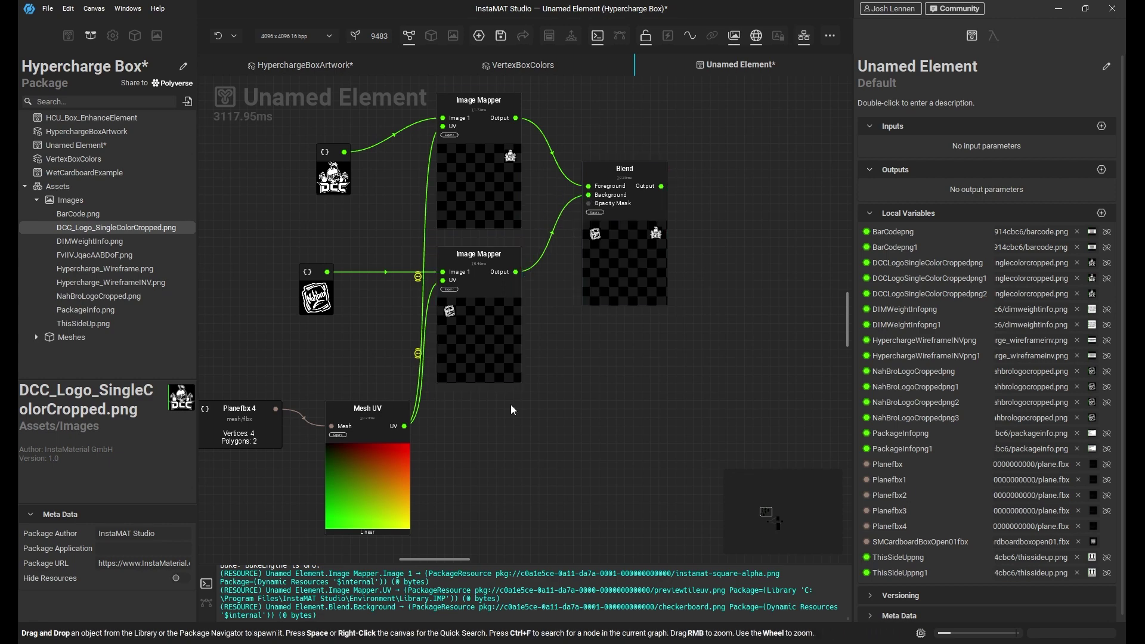
Preview the Blend node's output on the plane mesh in the 3D viewport
left_click(650, 277)
middle_click_drag(603, 313, 468, 373)
left_click(530, 368)
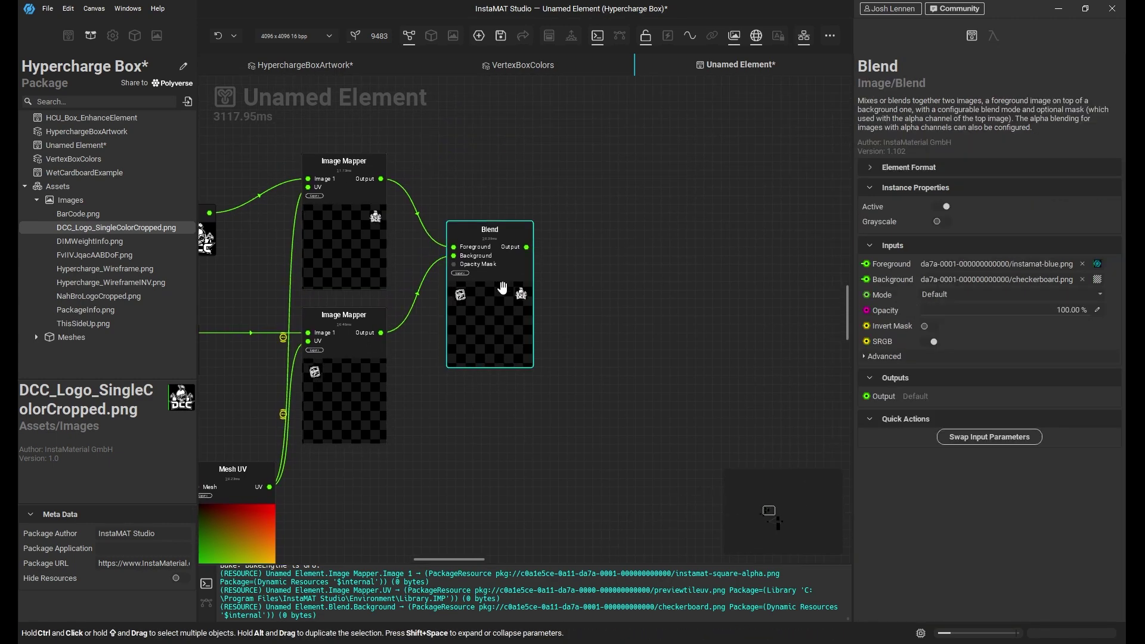
middle_click_drag(484, 305, 699, 202)
left_click(356, 367)
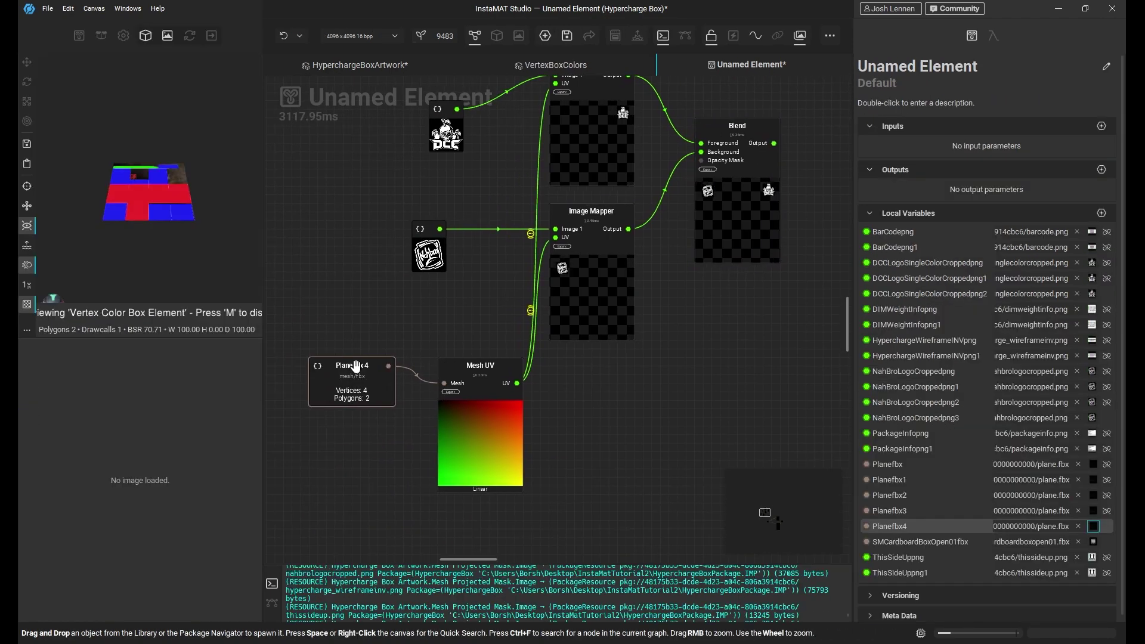
left_click(751, 146)
right_click(763, 155)
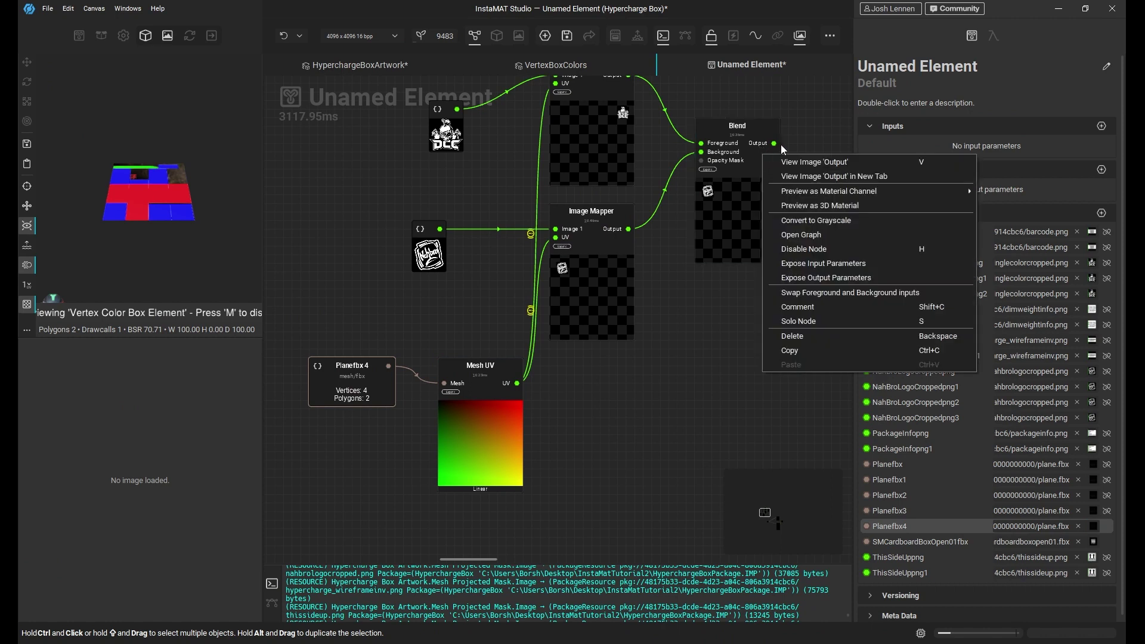
left_click(792, 199)
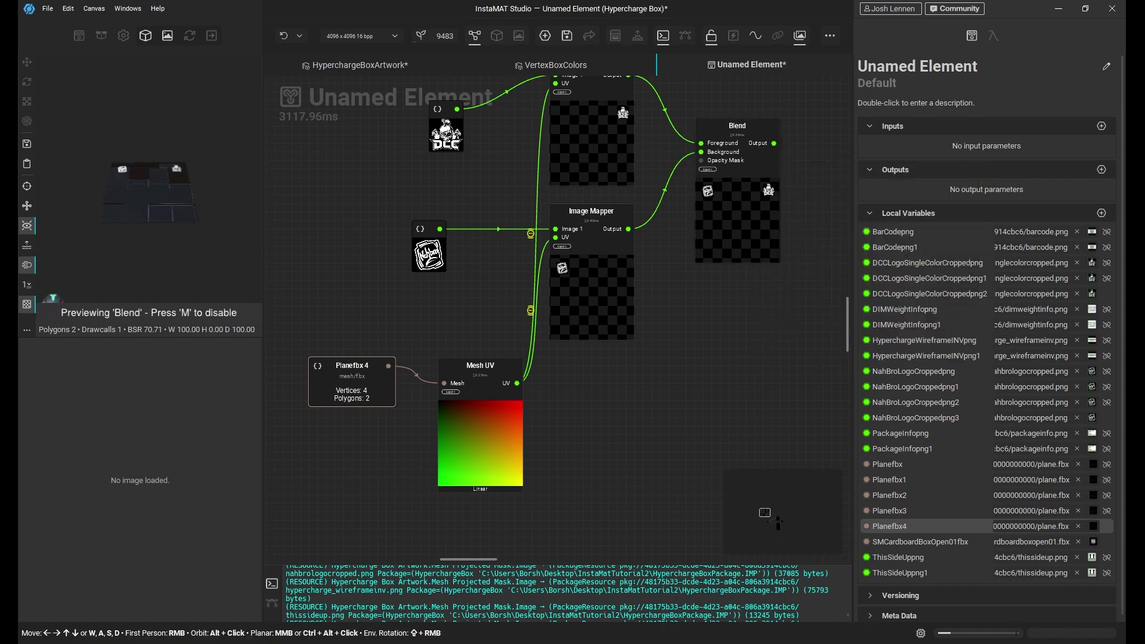
Examine where the two logos fall on the previewed plane and compare with the surrounding node graph
scroll(121, 159, "up", 5)
left_click_drag(120, 160, 132, 239, "alt")
middle_click_drag(696, 387, 423, 134)
middle_click_drag(623, 271, 510, 140)
scroll(510, 140, "down", 2)
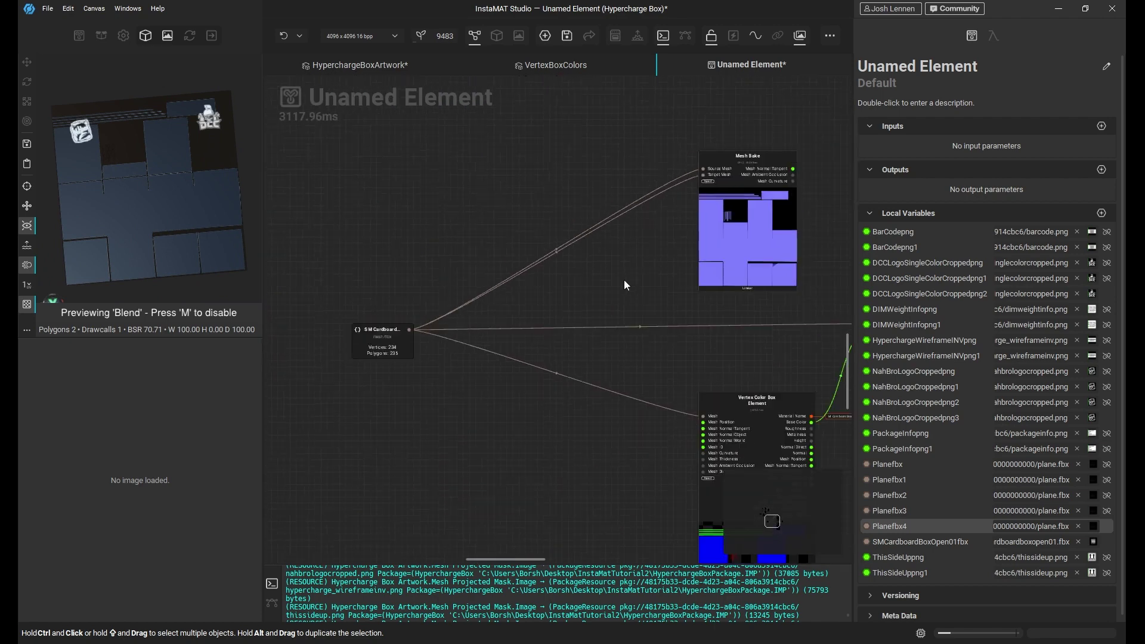
middle_click_drag(401, 181, 726, 467)
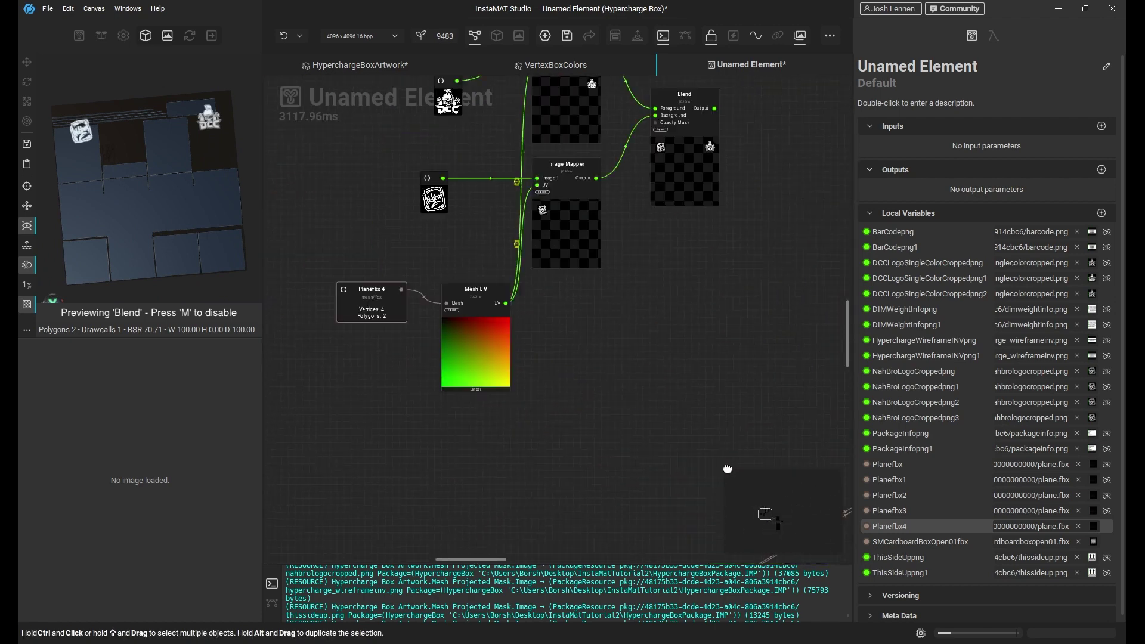
middle_click_drag(522, 284, 463, 427)
left_click_drag(144, 171, 175, 139, "alt")
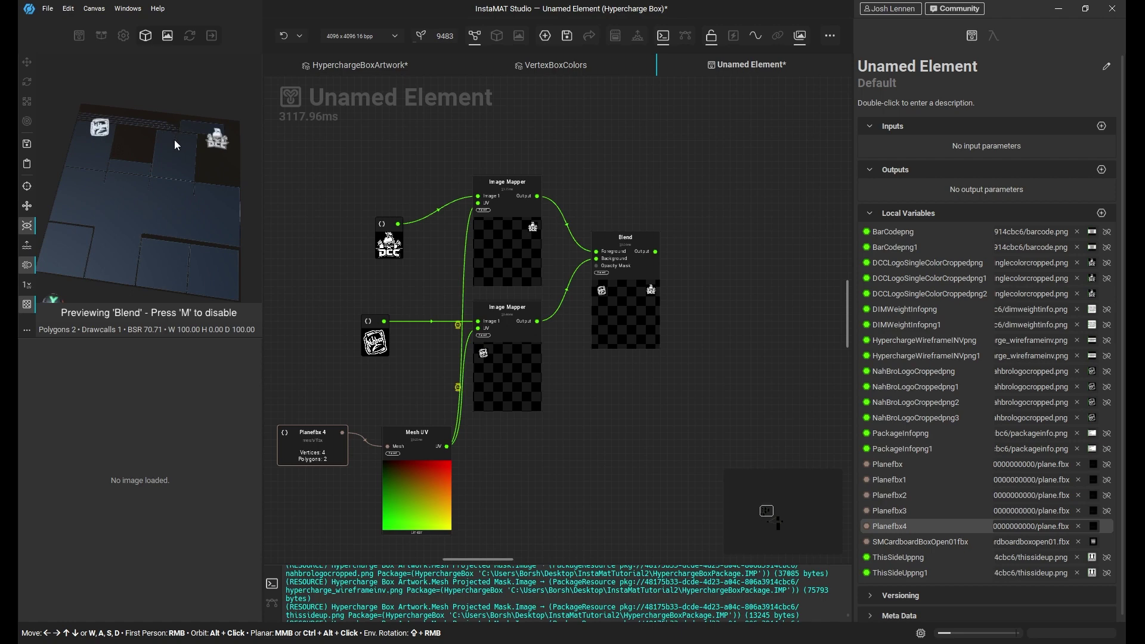
View the Blend output in the 2D image viewer and shift the DCC logo's X offset slightly toward the centre
right_click(650, 264)
left_click(663, 271)
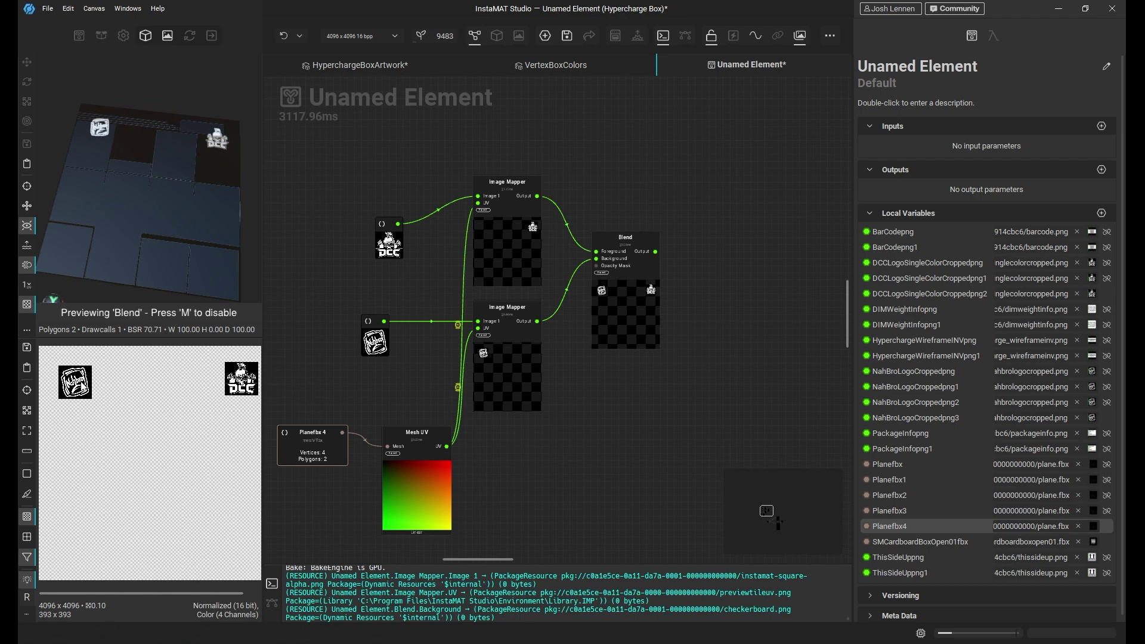
left_click(625, 298)
left_click(507, 251)
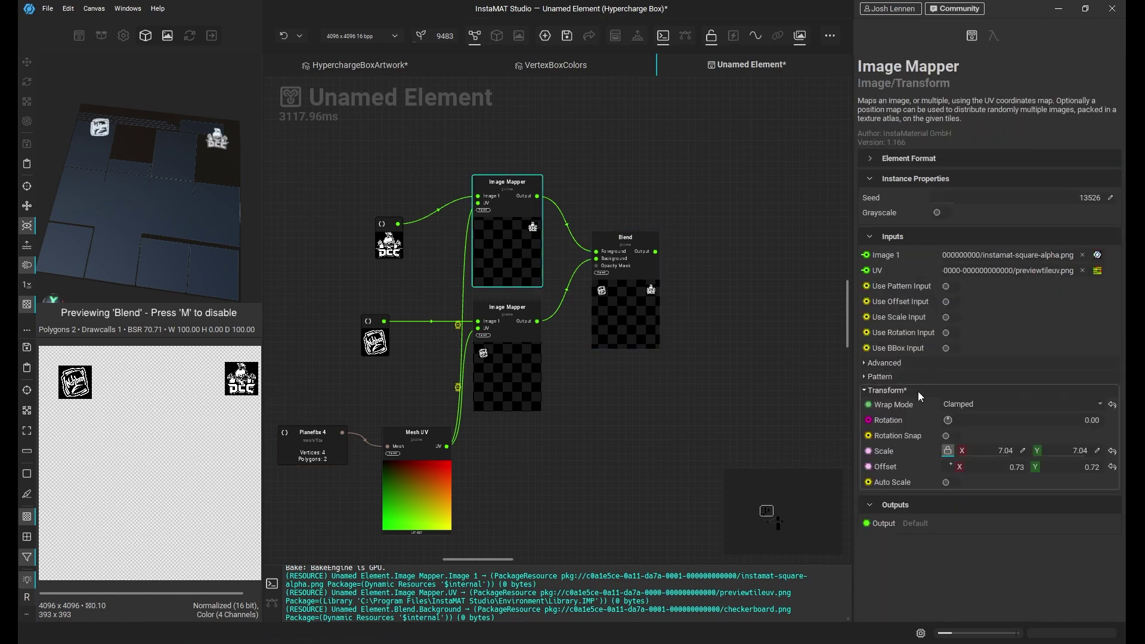
left_click(950, 465)
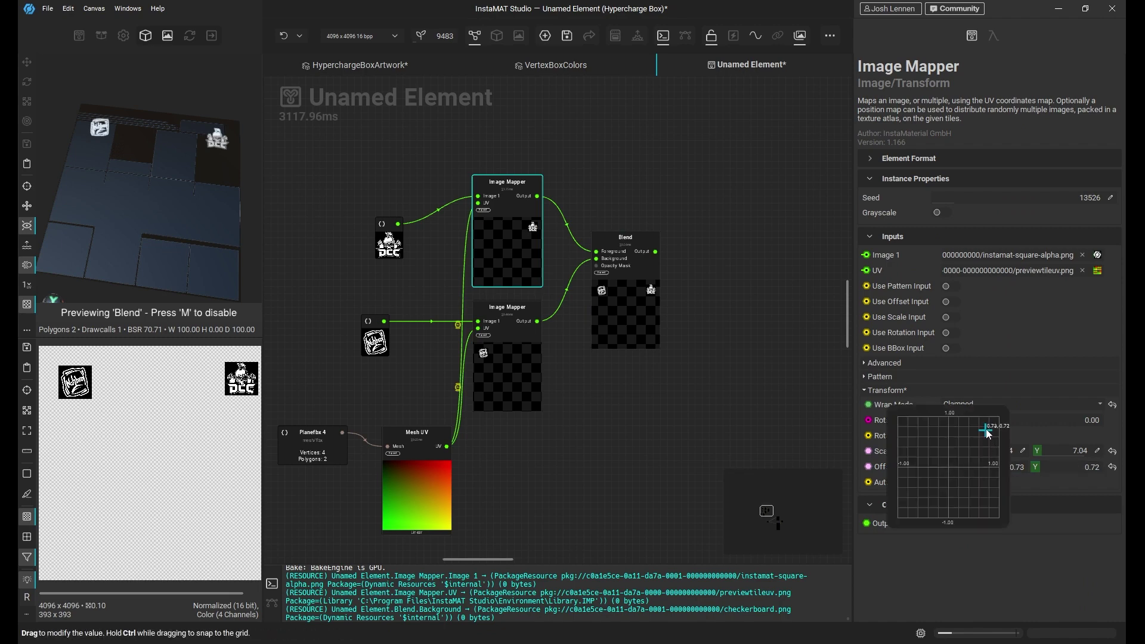
left_click_drag(988, 434, 978, 433)
left_click(624, 316)
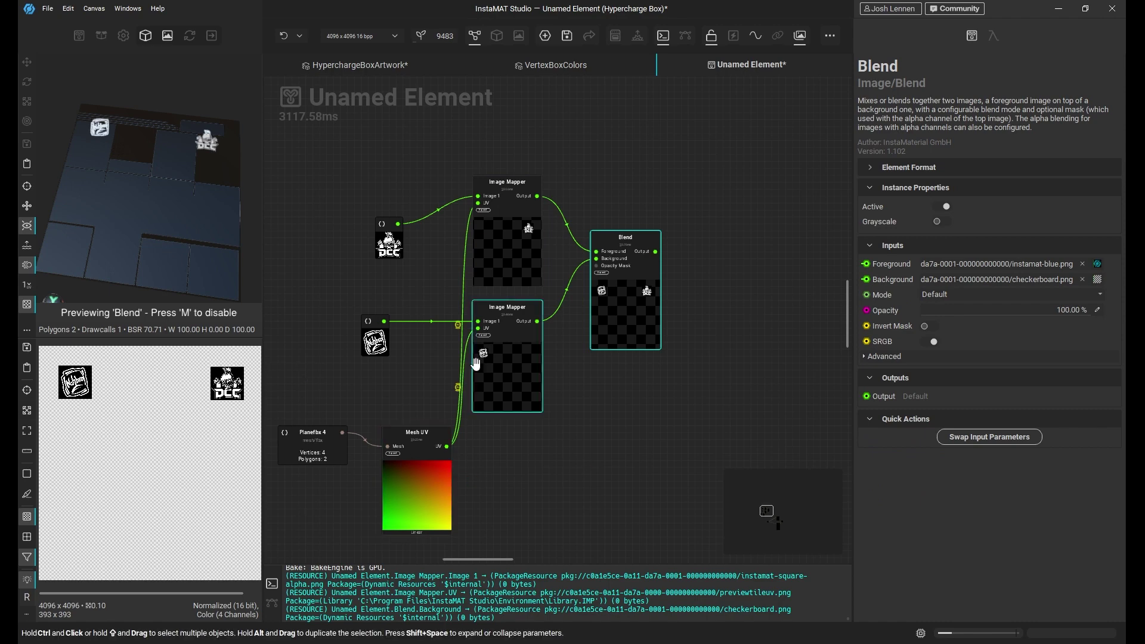
Add a Solid Color node below the NahBro Image Mapper and set its color to white (RGB 255, 255, 255)
middle_click_drag(634, 433, 534, 271)
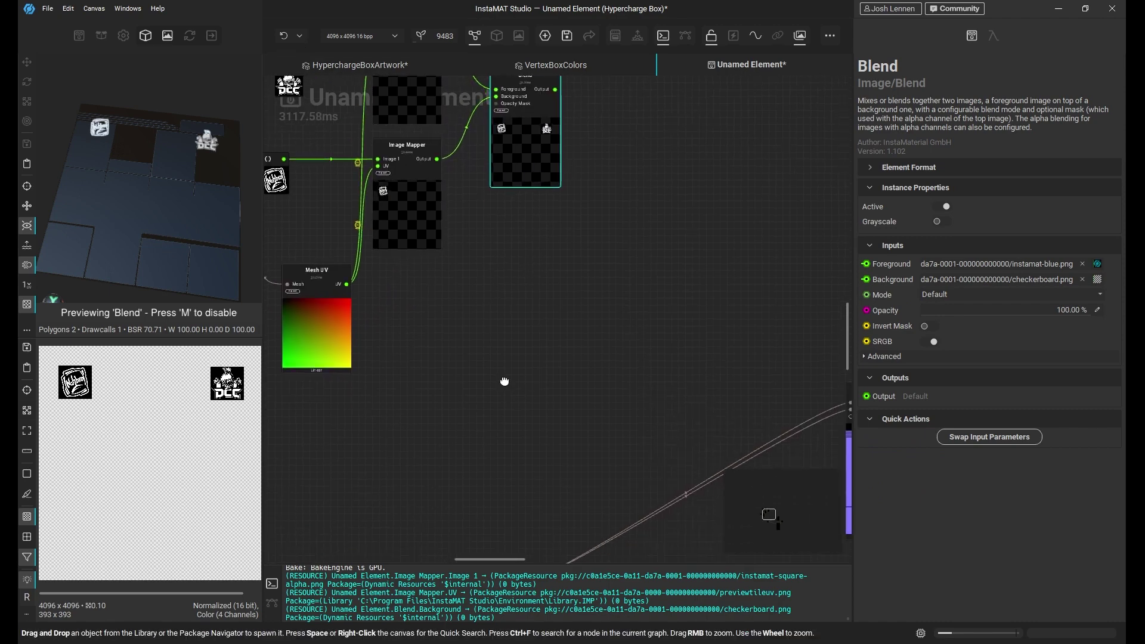
left_click(504, 381)
left_click(423, 259)
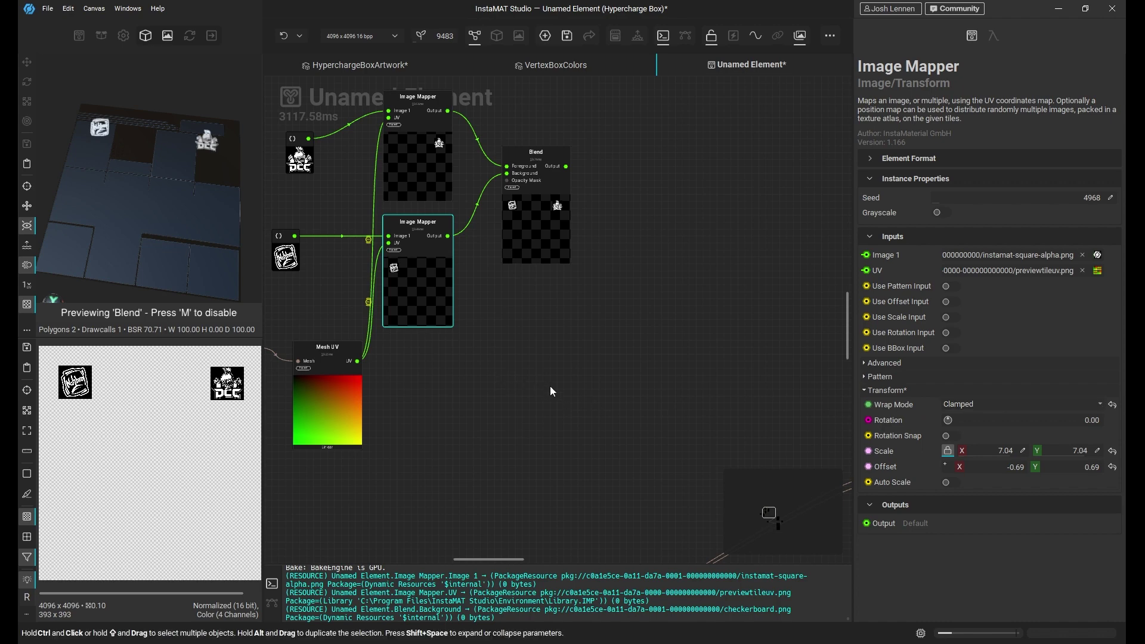
right_click(467, 424)
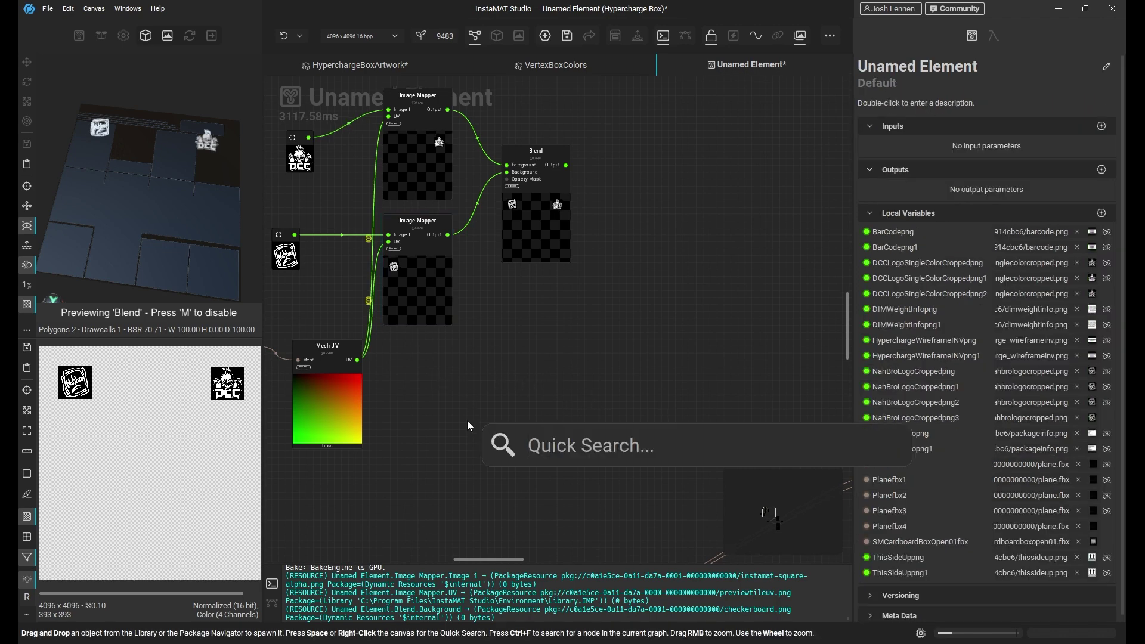
type("solid")
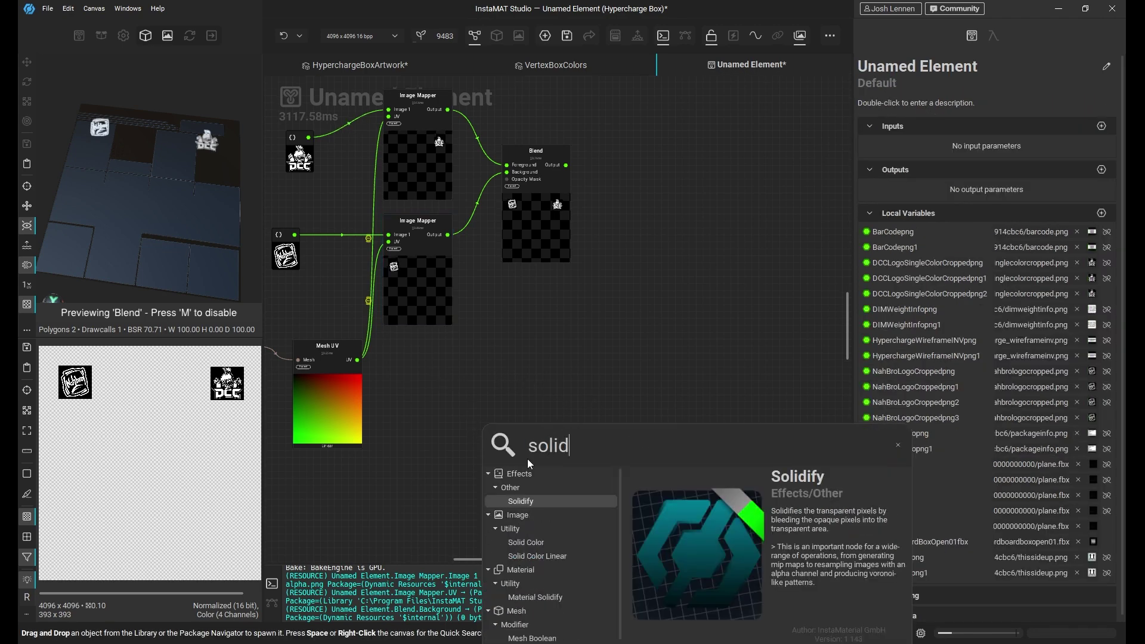
left_click(537, 542)
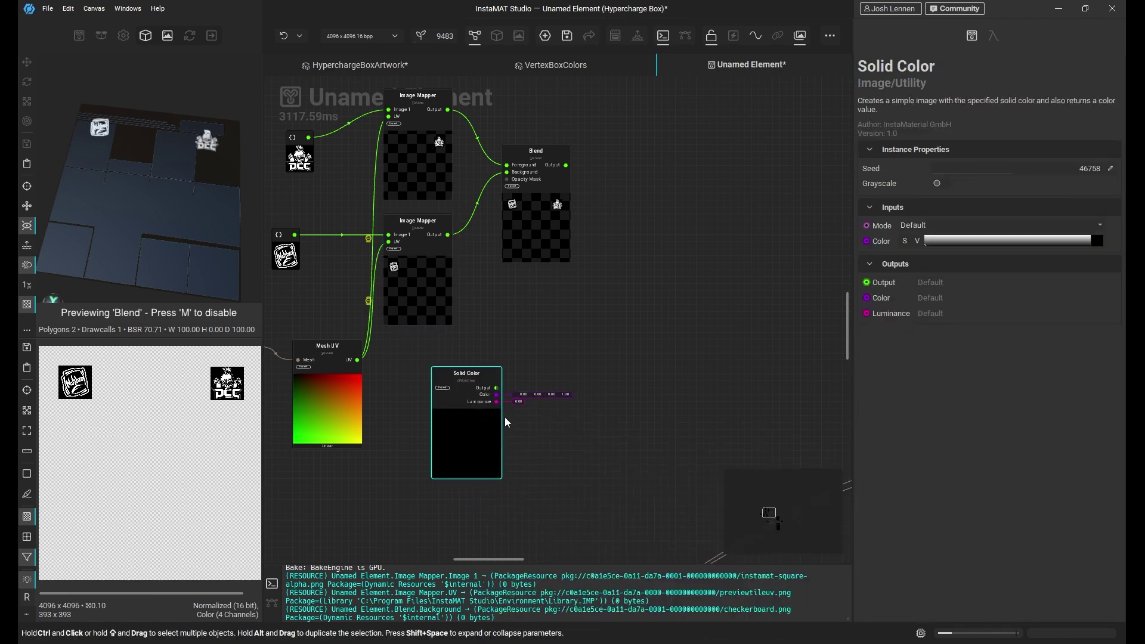
left_click(1096, 240)
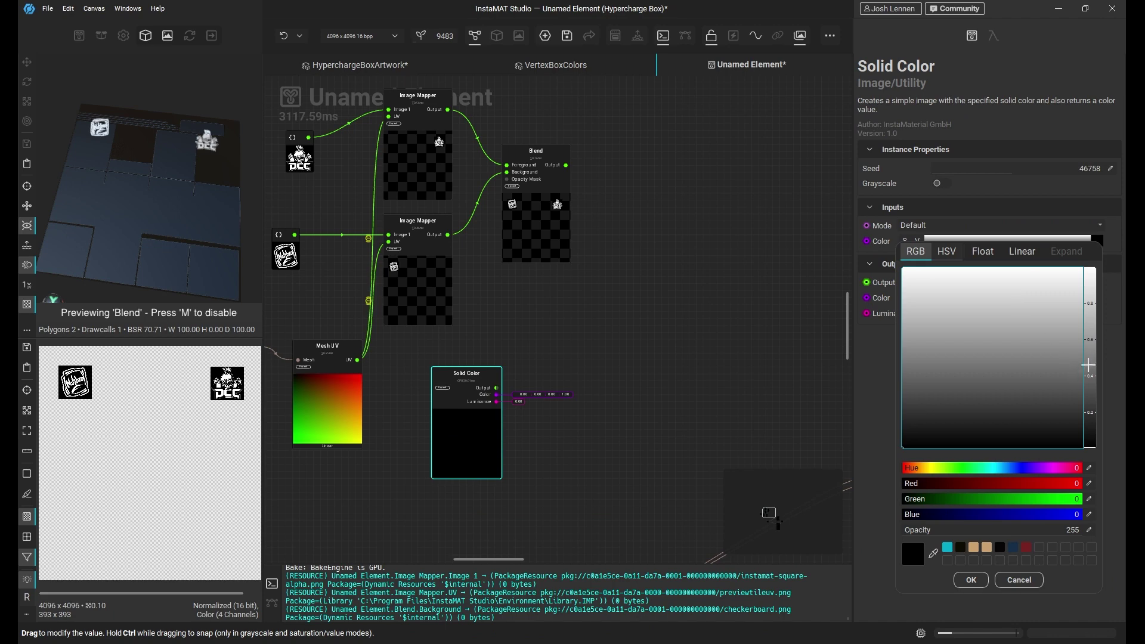
left_click_drag(1088, 364, 1090, 256)
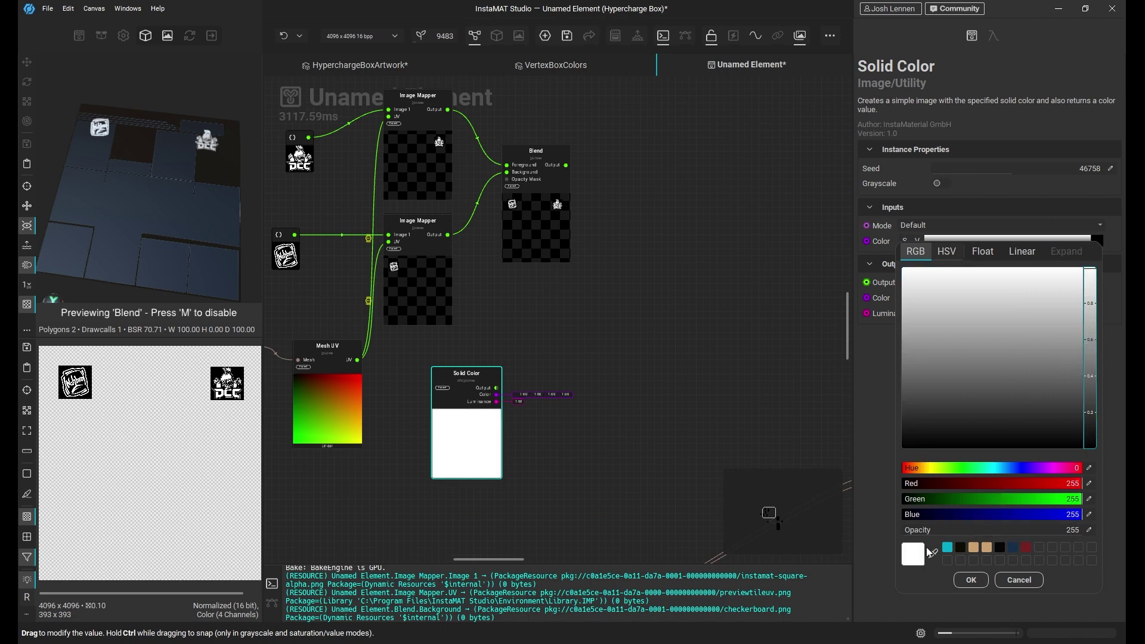
left_click(970, 580)
left_click(536, 357)
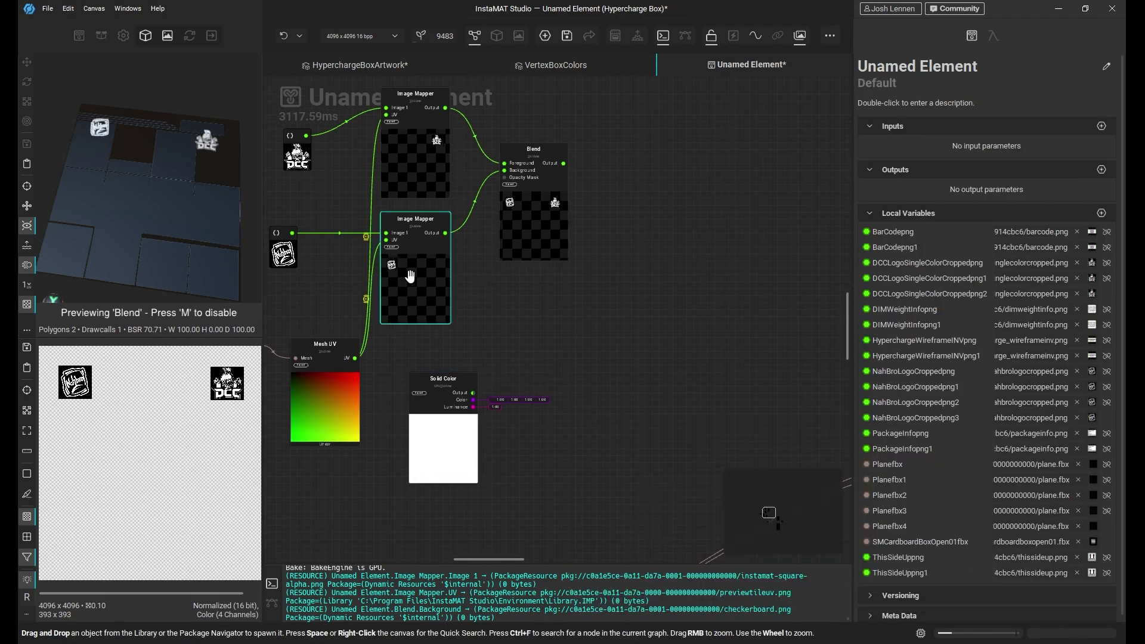
Duplicate the NahBro Image Mapper beside the Solid Color node and connect Solid Color to its Image 1 and Mesh UV to its UV
left_click_drag(410, 276, 570, 421)
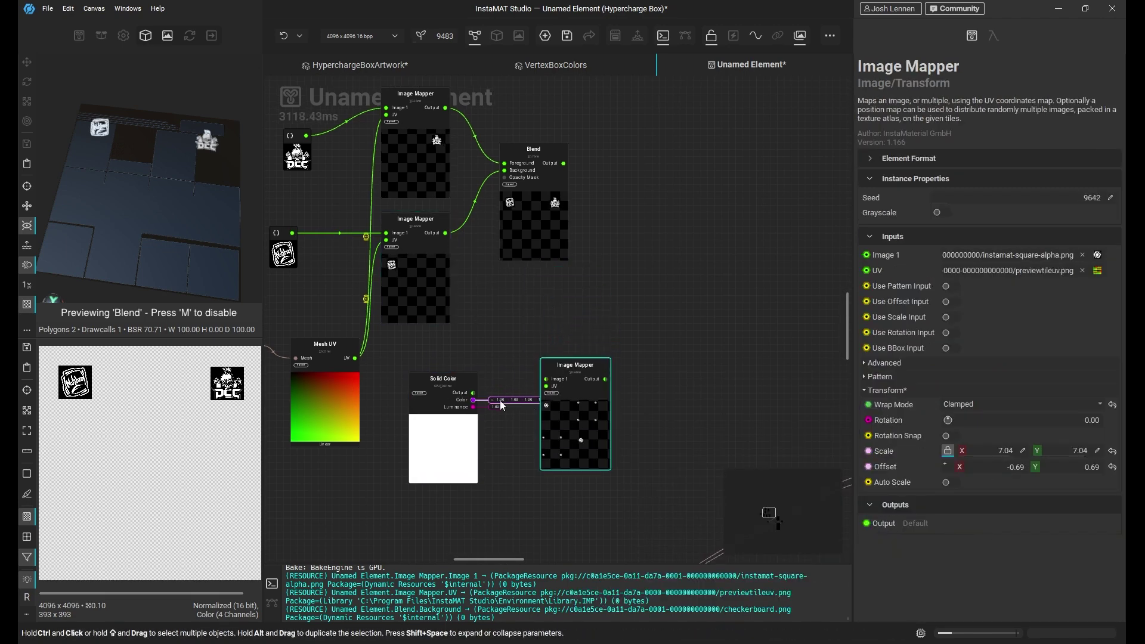
left_click_drag(472, 392, 545, 379)
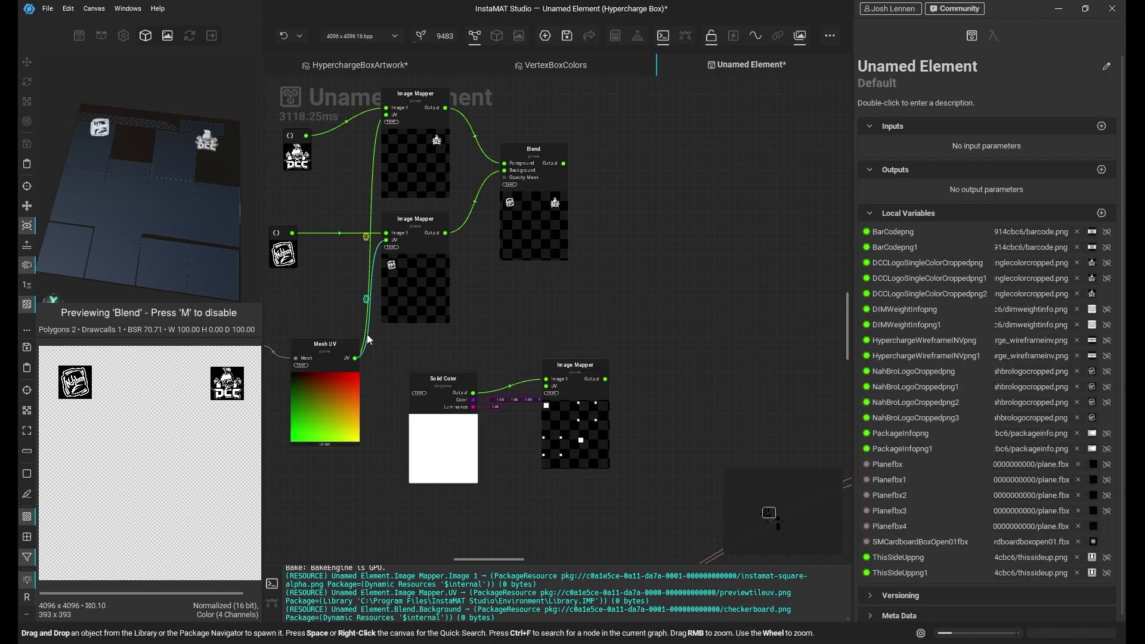
left_click_drag(354, 358, 546, 386)
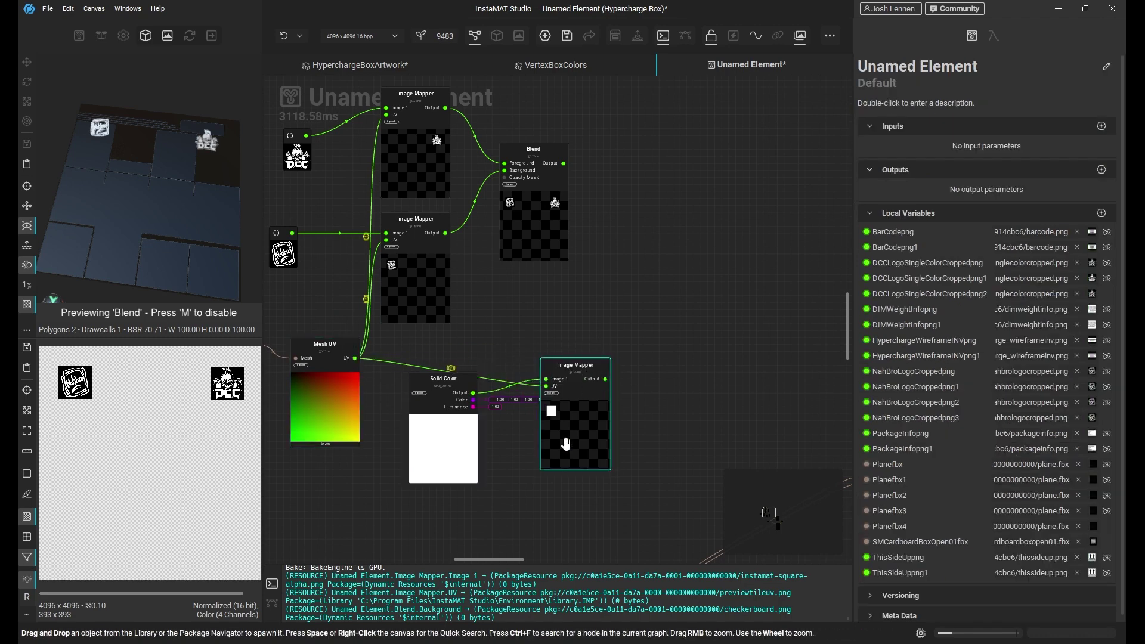
Unlock the new Image Mapper's scale axes and set its X scale to 0.01 to stretch the white shape into a band
left_click(564, 413)
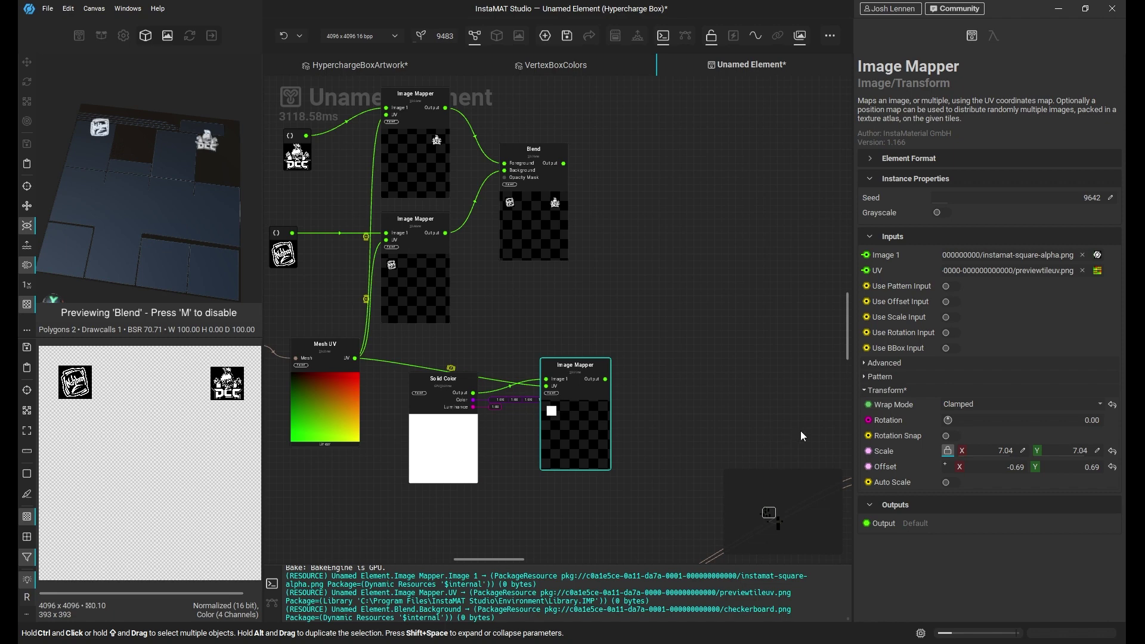
left_click(948, 452)
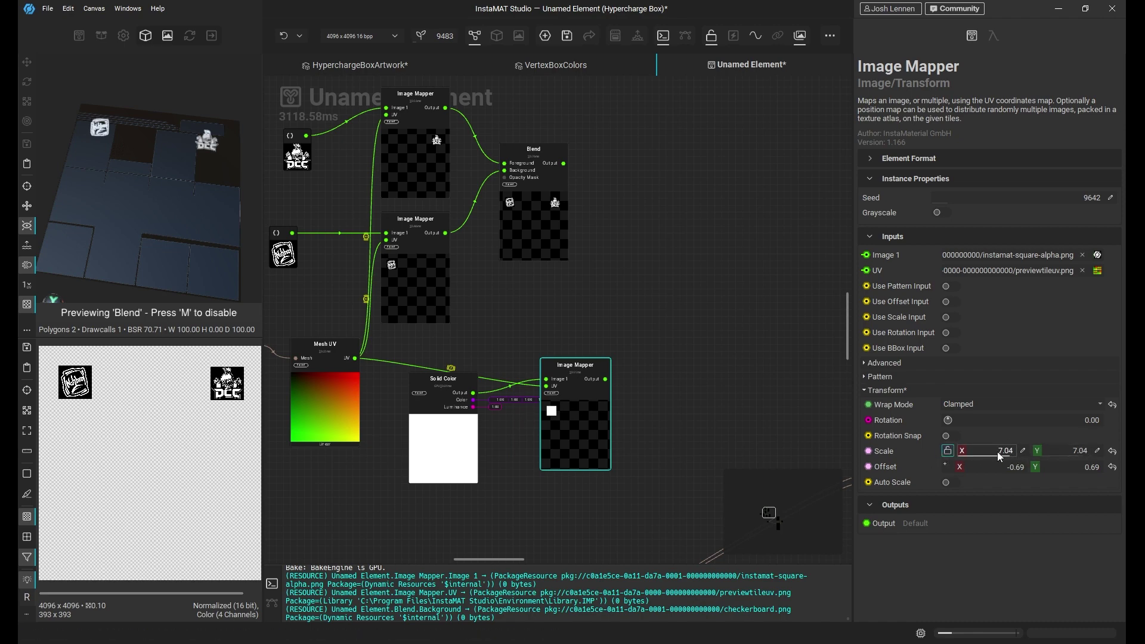
left_click_drag(1002, 454, 960, 459)
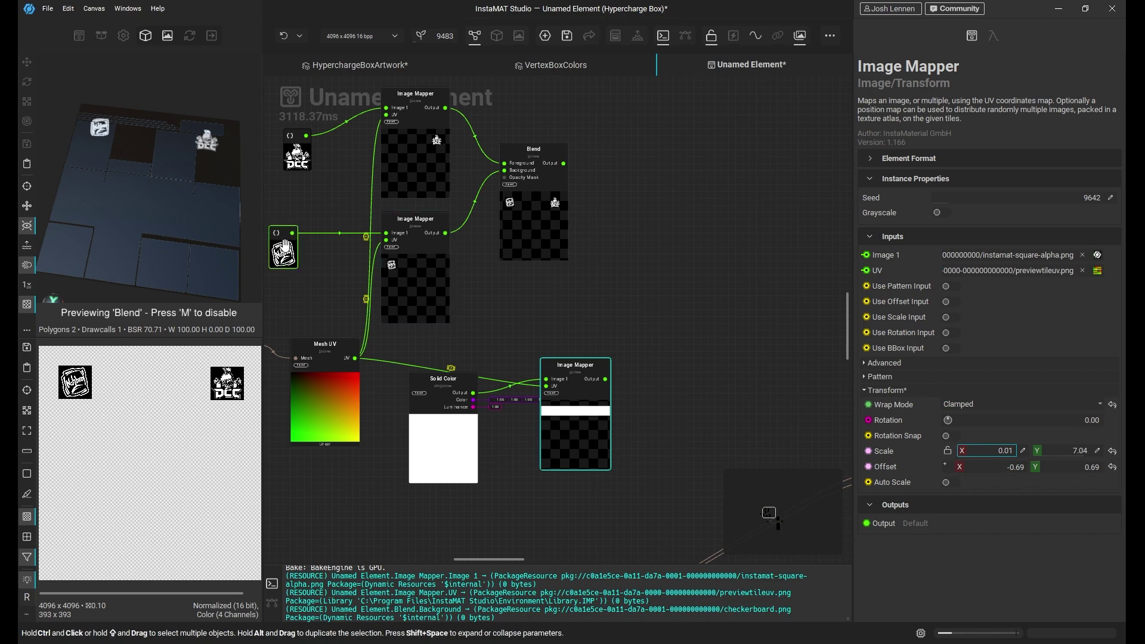
left_click(440, 243)
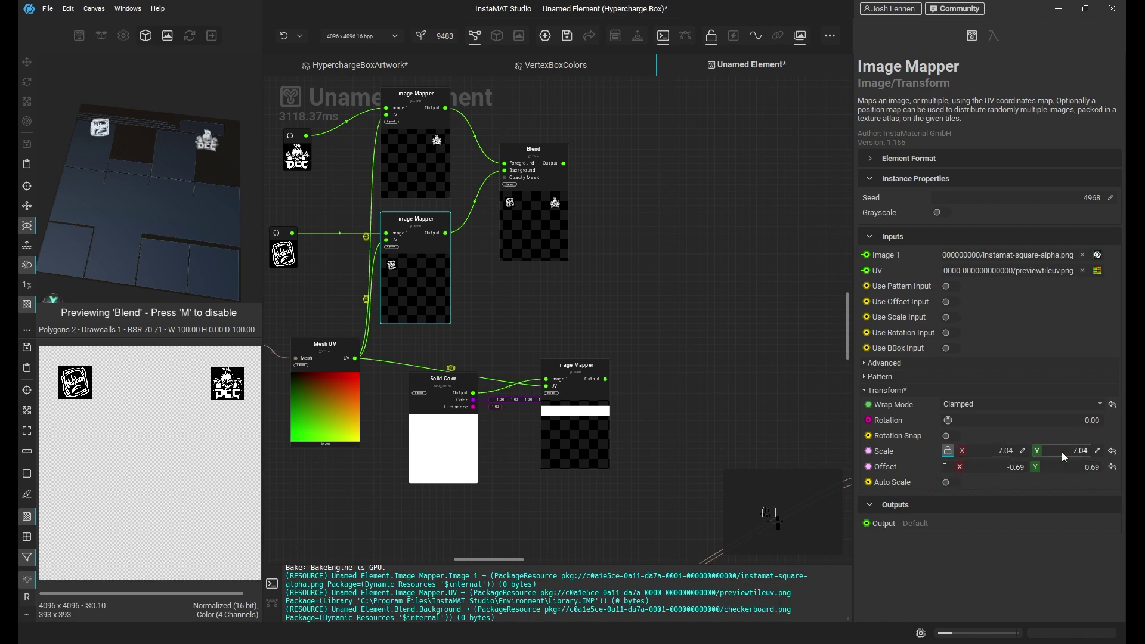
left_click_drag(1081, 454, 1066, 455)
key("ctrl+z")
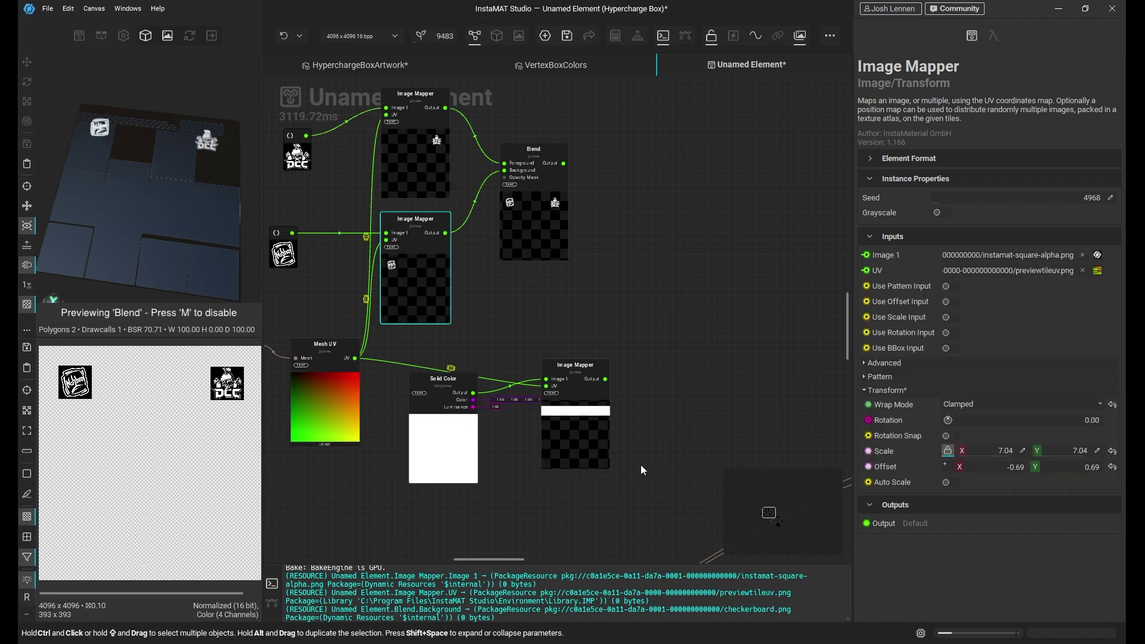
Set the white band Image Mapper's Y scale to 5.66 and move the node slightly closer to Solid Color
left_click(555, 389)
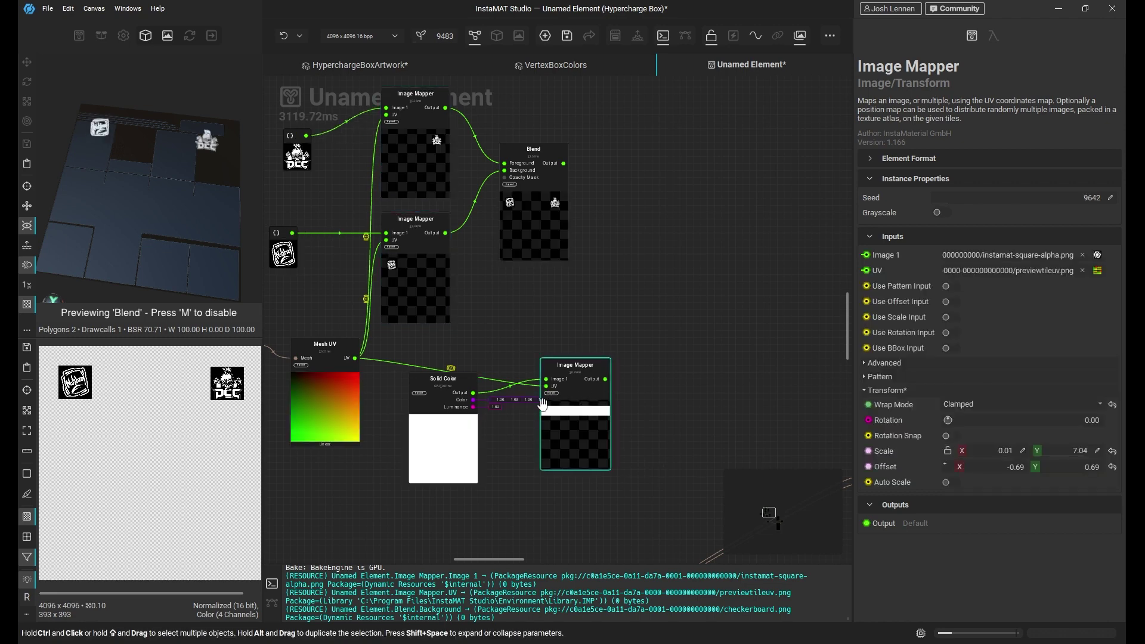
left_click_drag(1084, 455, 1074, 453)
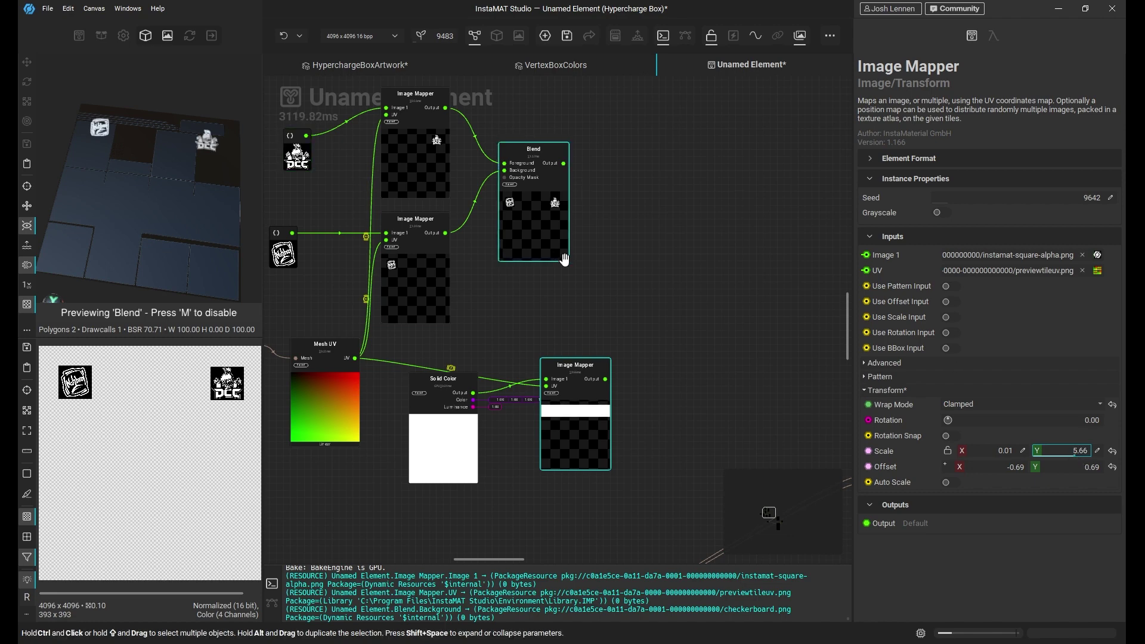
left_click_drag(572, 400, 558, 401)
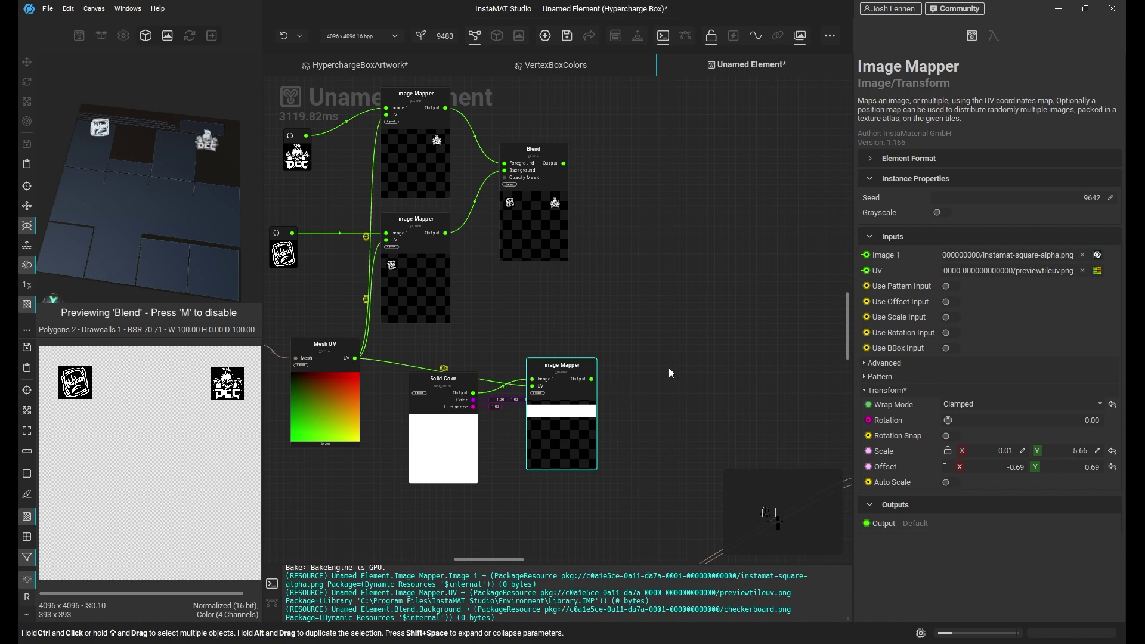
Add an Invert node fed by the output of the Blend that combines the two logos
middle_click_drag(694, 231, 600, 243)
left_click(441, 217)
left_click_drag(441, 218, 458, 213)
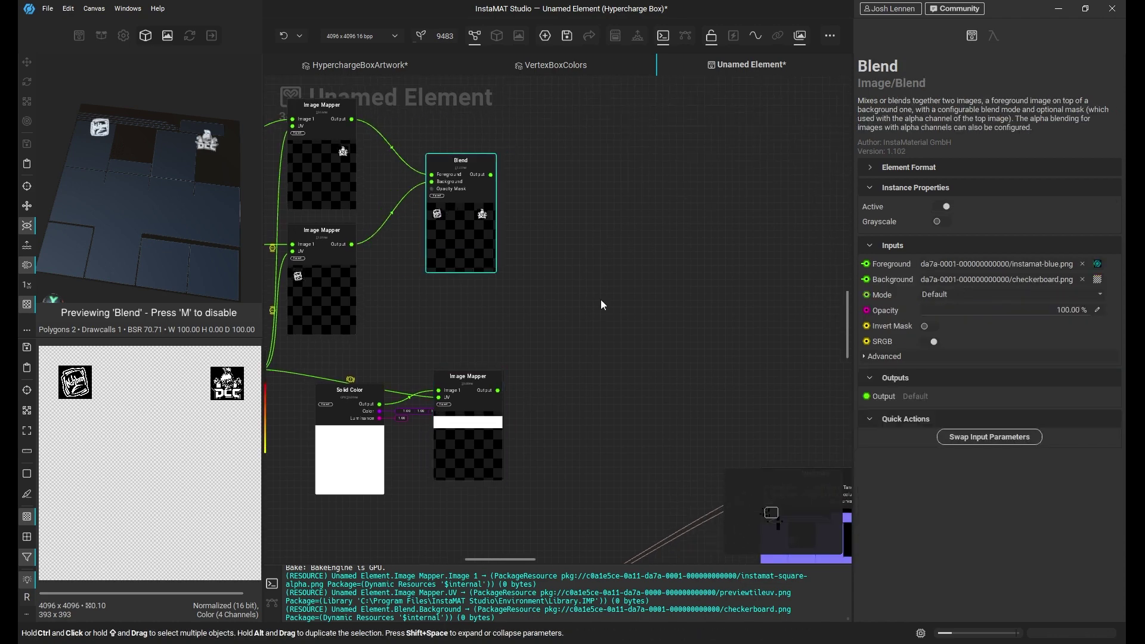
left_click(520, 342)
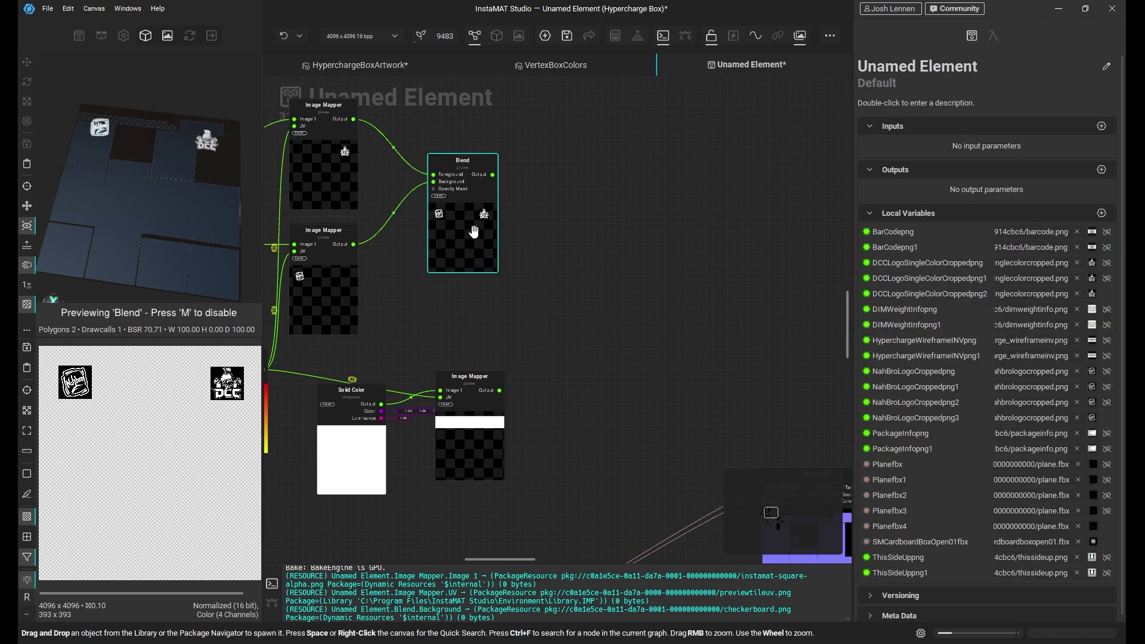
left_click(437, 221)
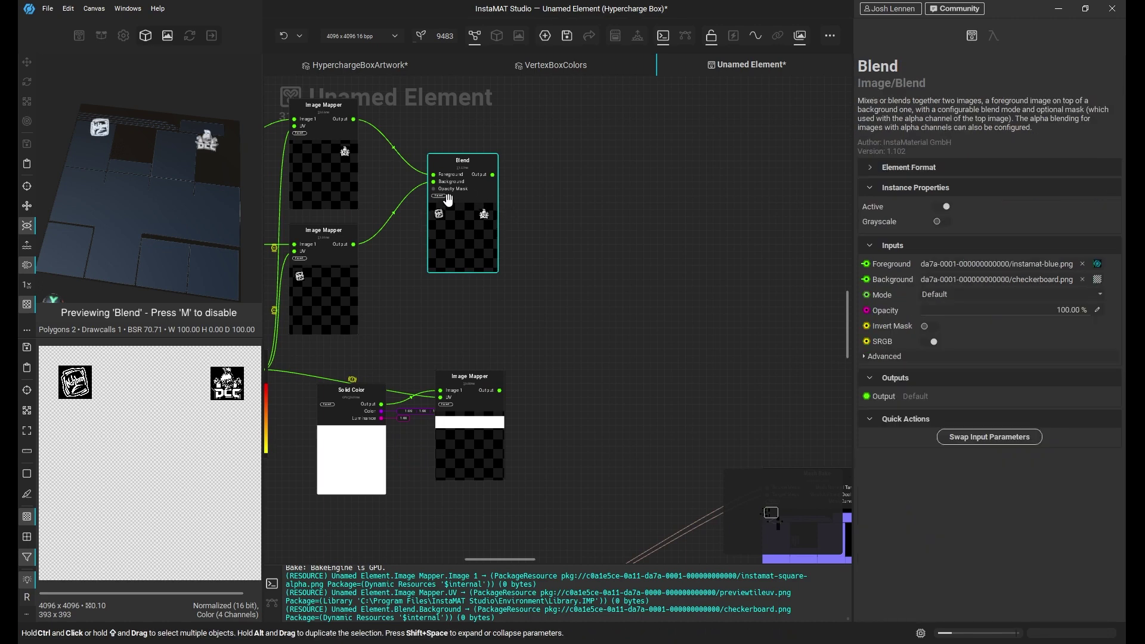
left_click_drag(494, 177, 549, 249)
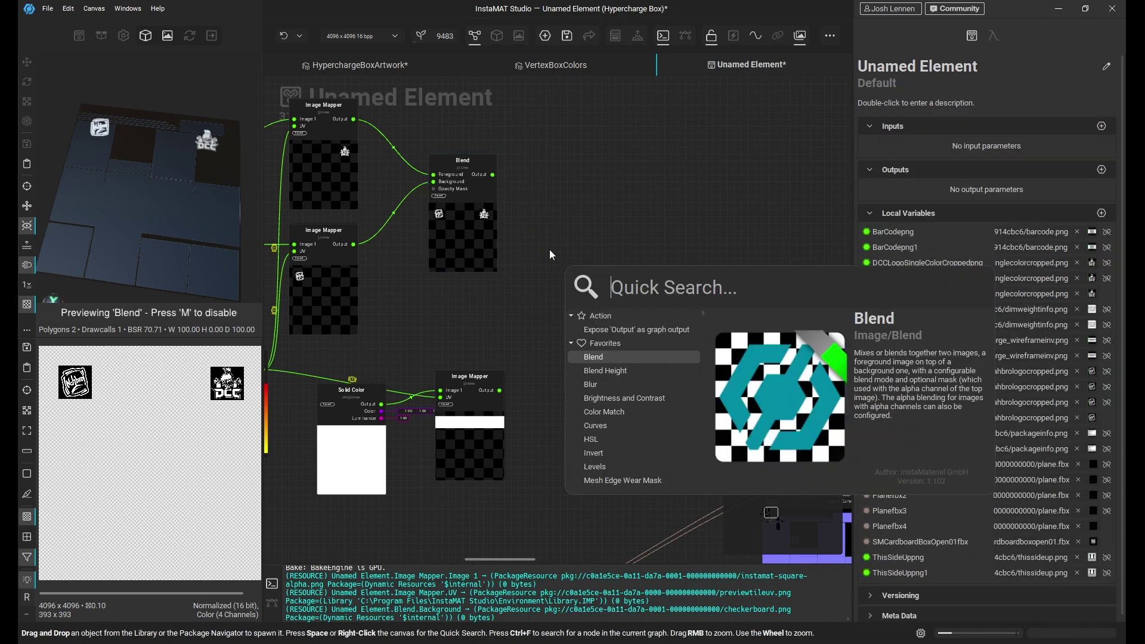
type("invert")
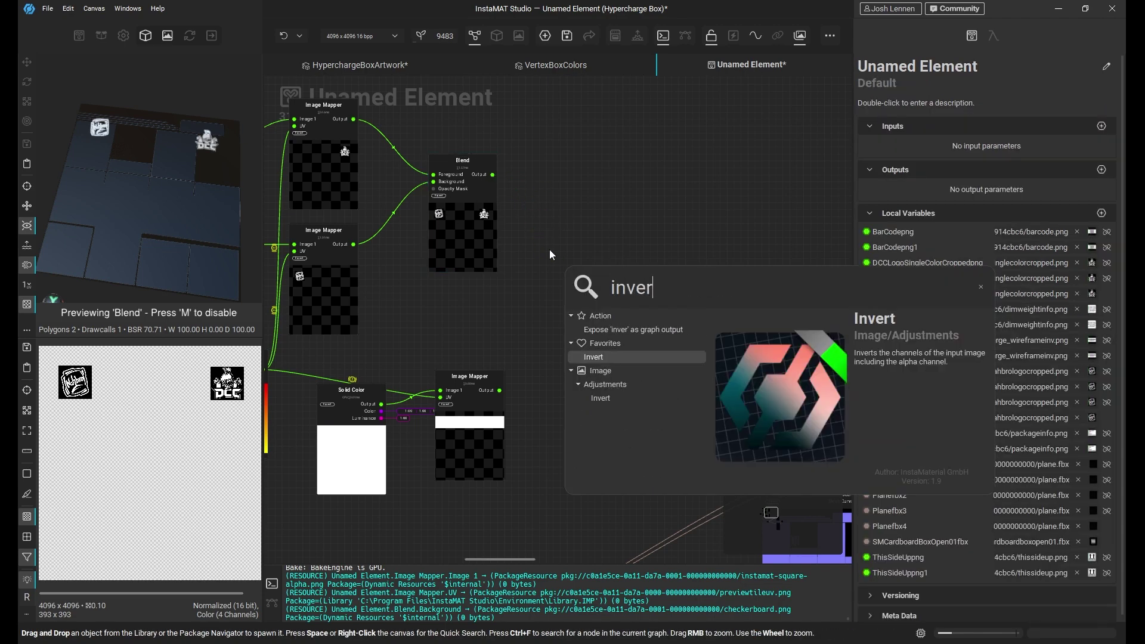
key("Return")
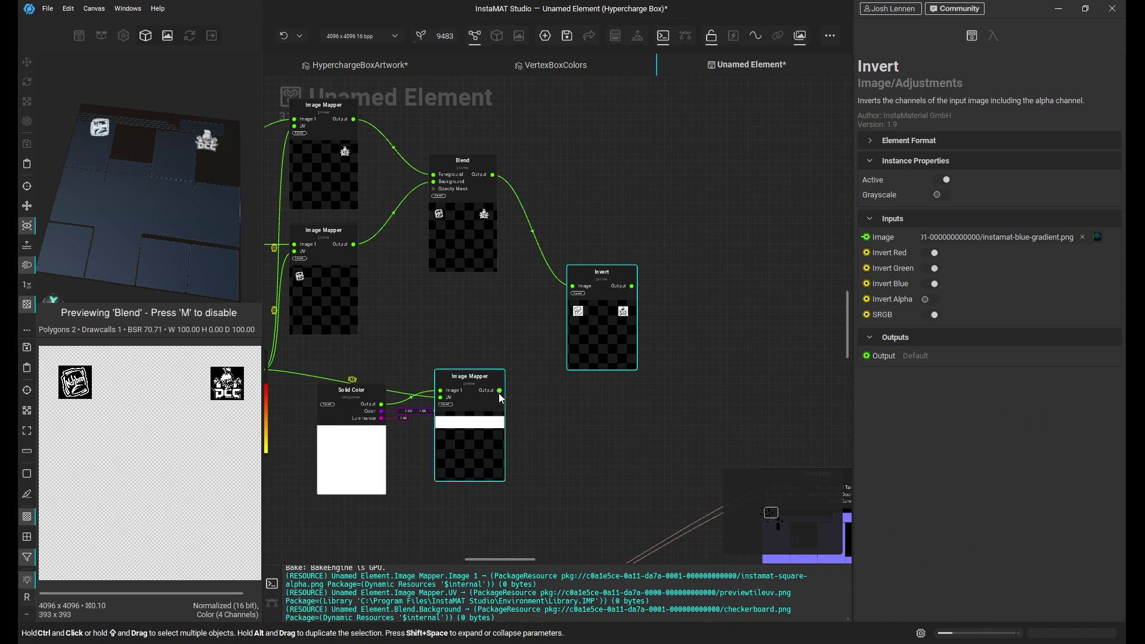
Add a second Blend node past the Invert node and connect the Invert output to its Foreground
left_click_drag(498, 390, 620, 409)
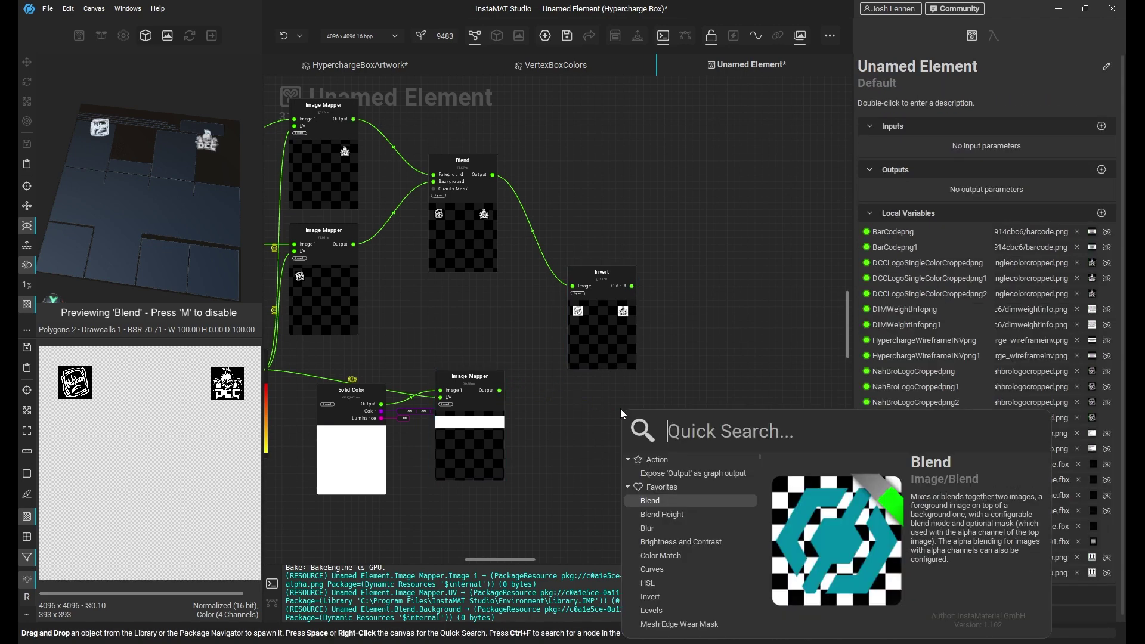
left_click(701, 330)
key("b")
left_click_drag(605, 297, 584, 262)
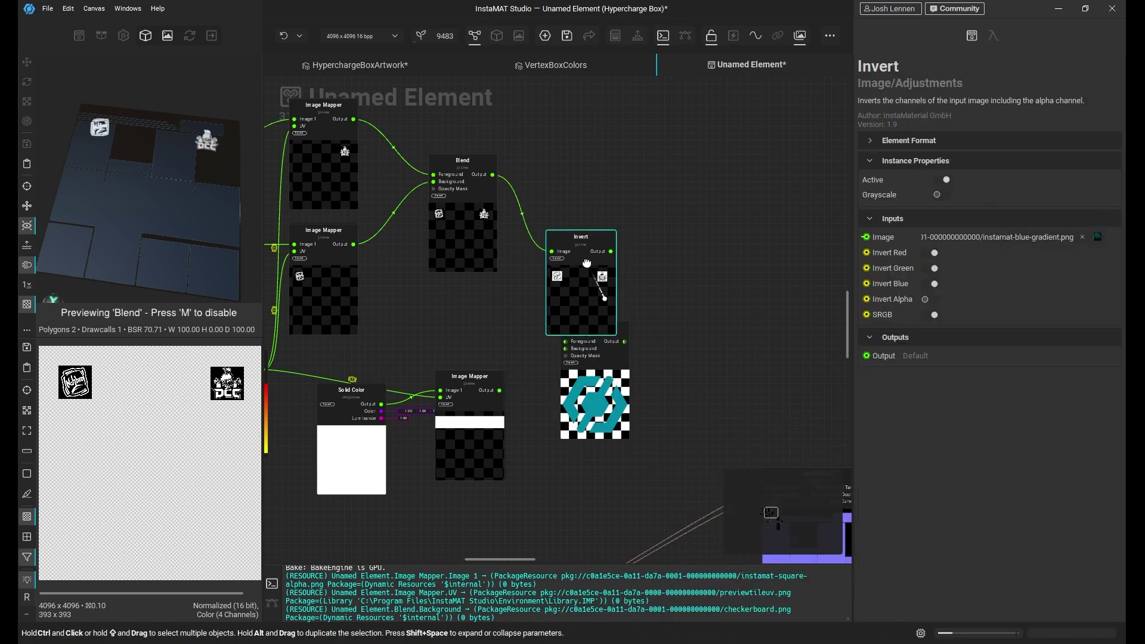
left_click_drag(608, 375, 671, 383)
left_click_drag(611, 252, 628, 349)
Multiply the inverted logos over the white band by setting the new Blend's mode and Background input, and preview the result in 2D
left_click(654, 386)
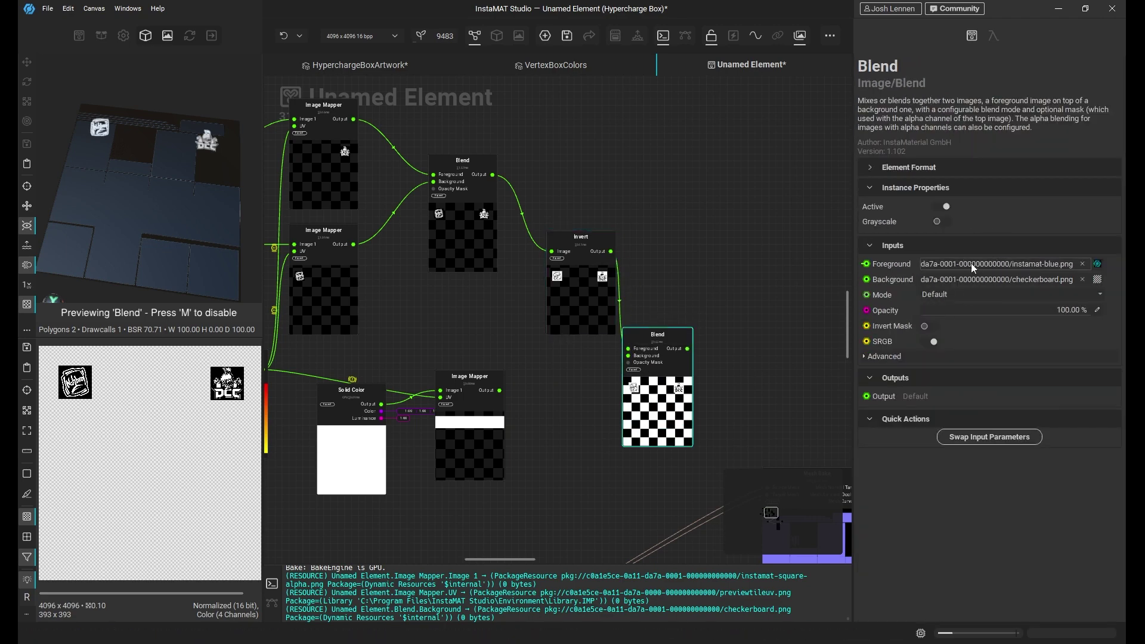
left_click(948, 295)
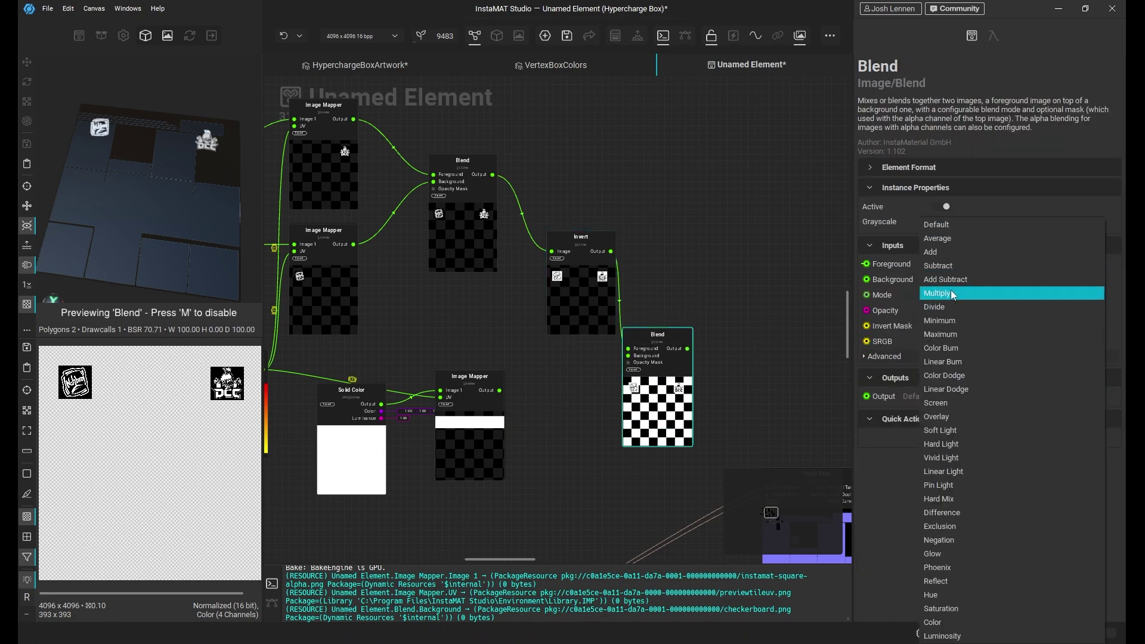
left_click(953, 293)
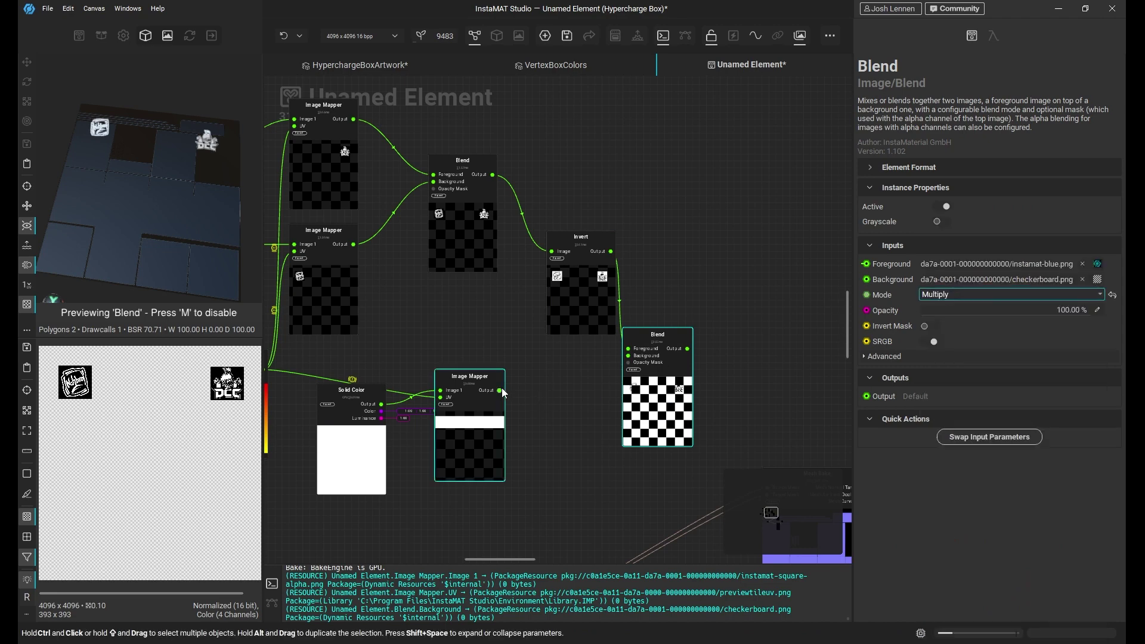
left_click_drag(500, 390, 637, 357)
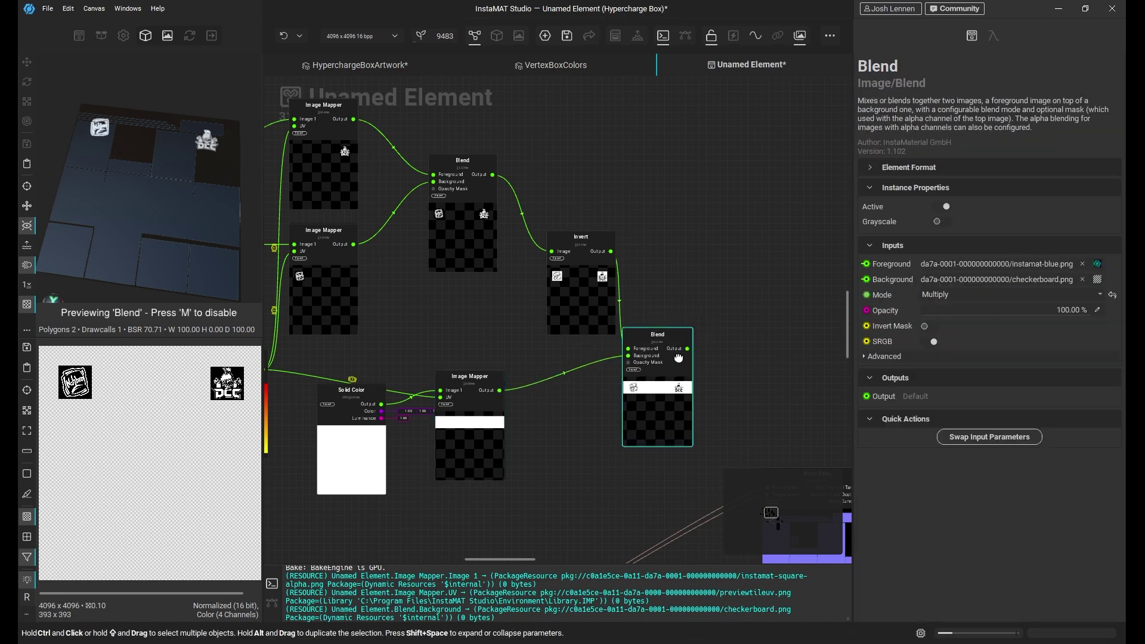
left_click(678, 364)
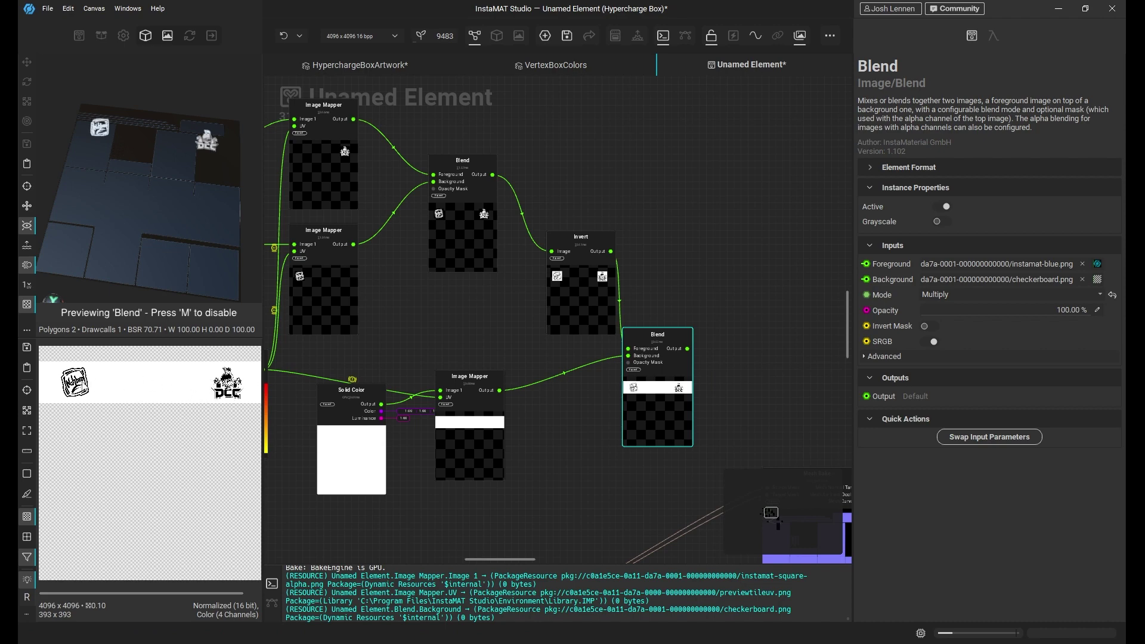
Check the logo band on the box in HyperchargeBoxArtwork, and back in the element graph space out the Invert and final Blend nodes
left_click(385, 65)
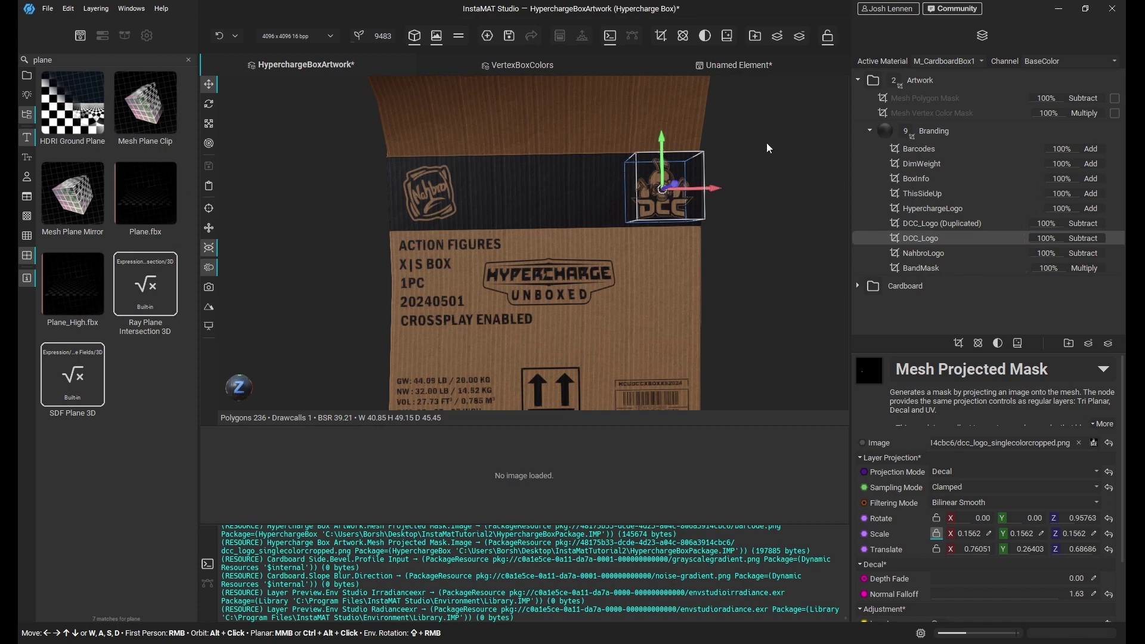
left_click(731, 64)
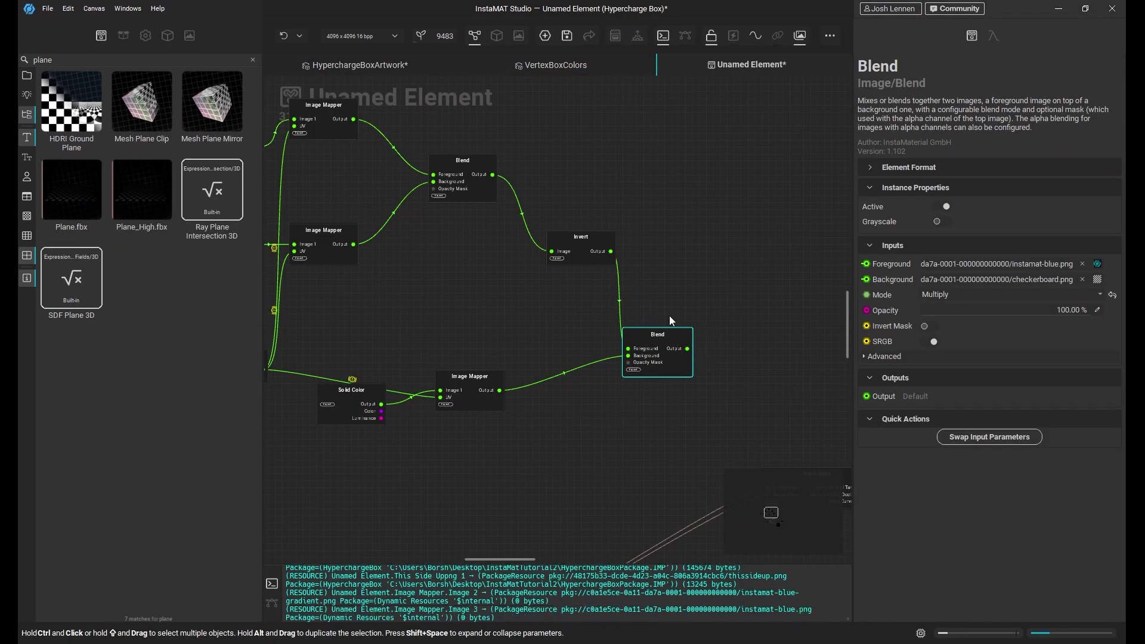
mouse_move(572, 241)
left_mouse_down()
mouse_move(540, 236)
mouse_move(551, 241)
left_mouse_up()
middle_click_drag(657, 331, 710, 392)
left_click_drag(717, 416, 732, 367)
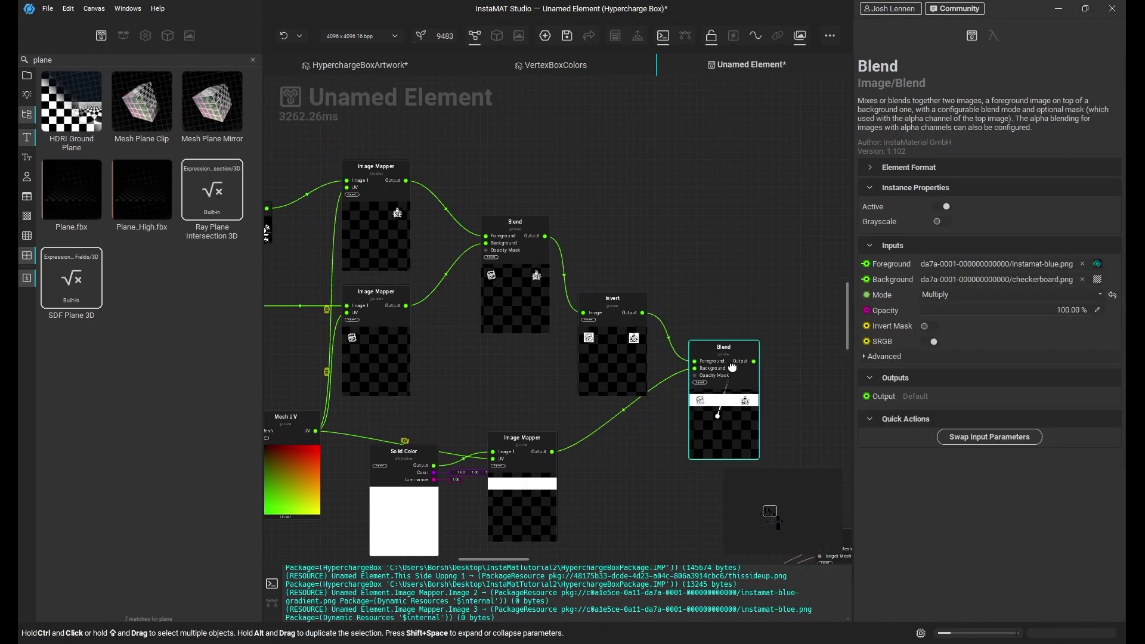
Select all the logo and band projection nodes and move them together into clear canvas space away from the other nodes
scroll(561, 337, "down", 4)
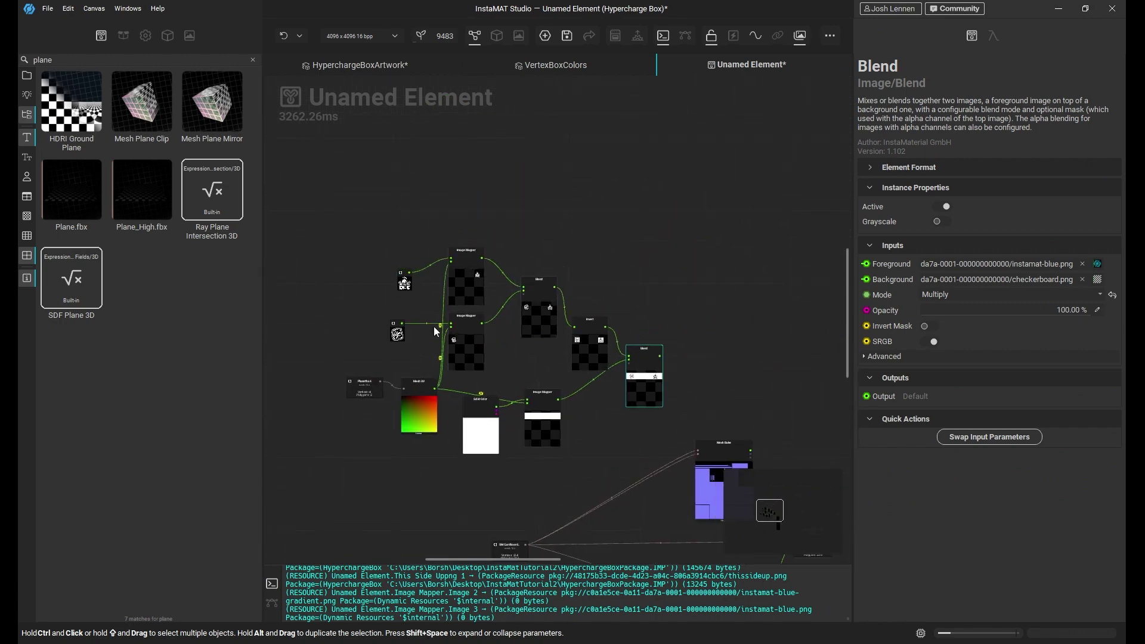
left_click_drag(332, 219, 651, 448)
middle_click_drag(651, 448, 837, 341)
left_click_drag(785, 365, 593, 352)
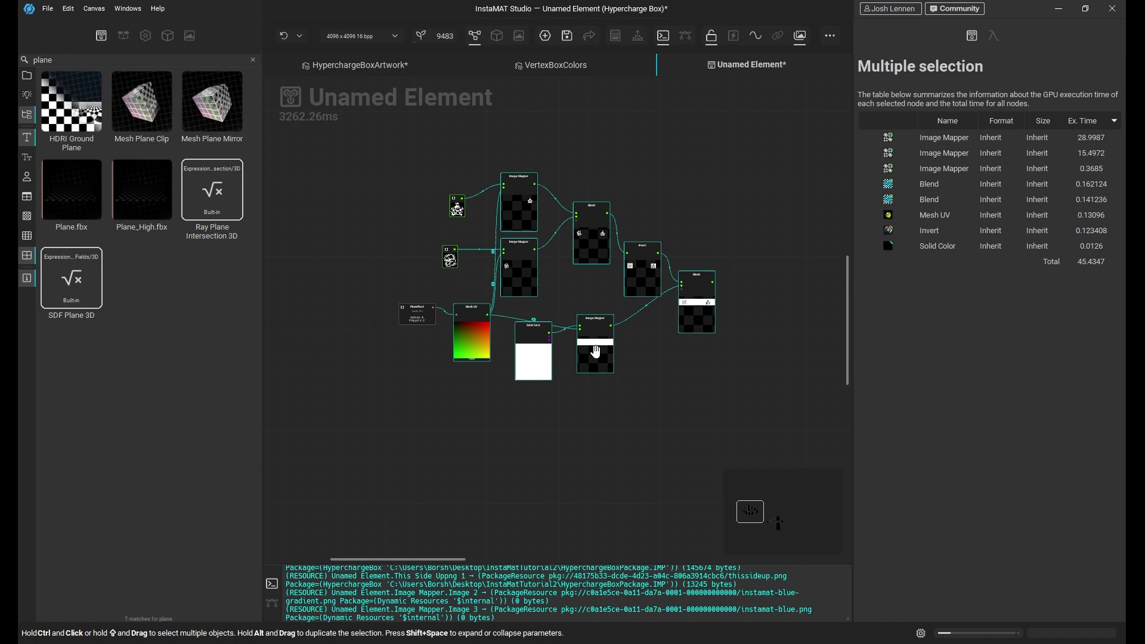
Wrap the selected nodes in a comment frame titled "Setup Image Projection"
key("c")
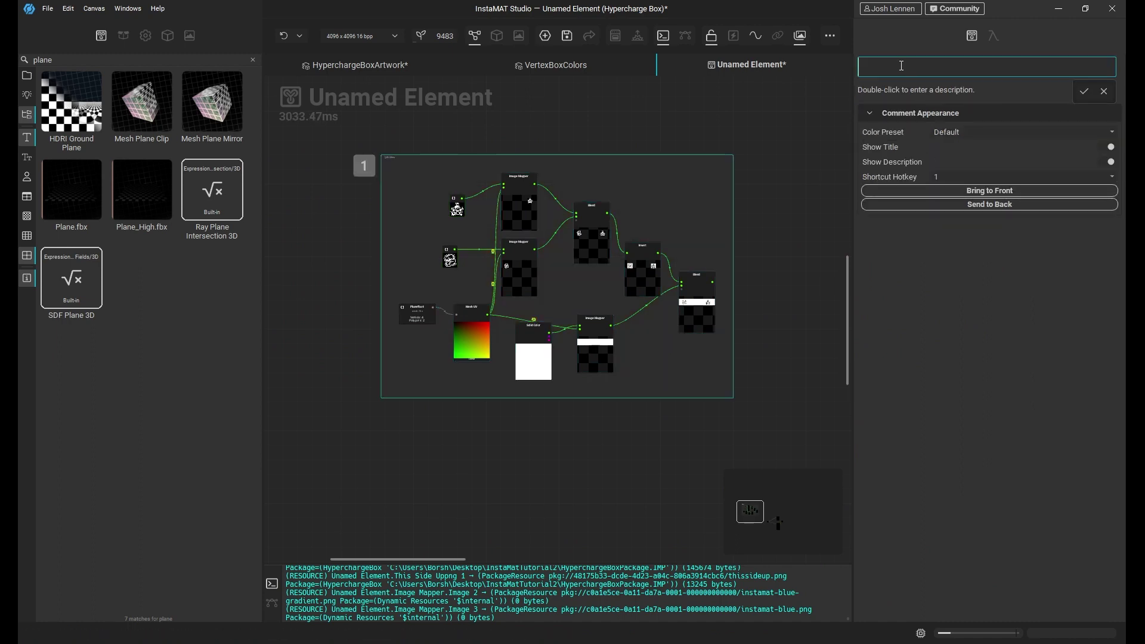
type("Setup Image Proj")
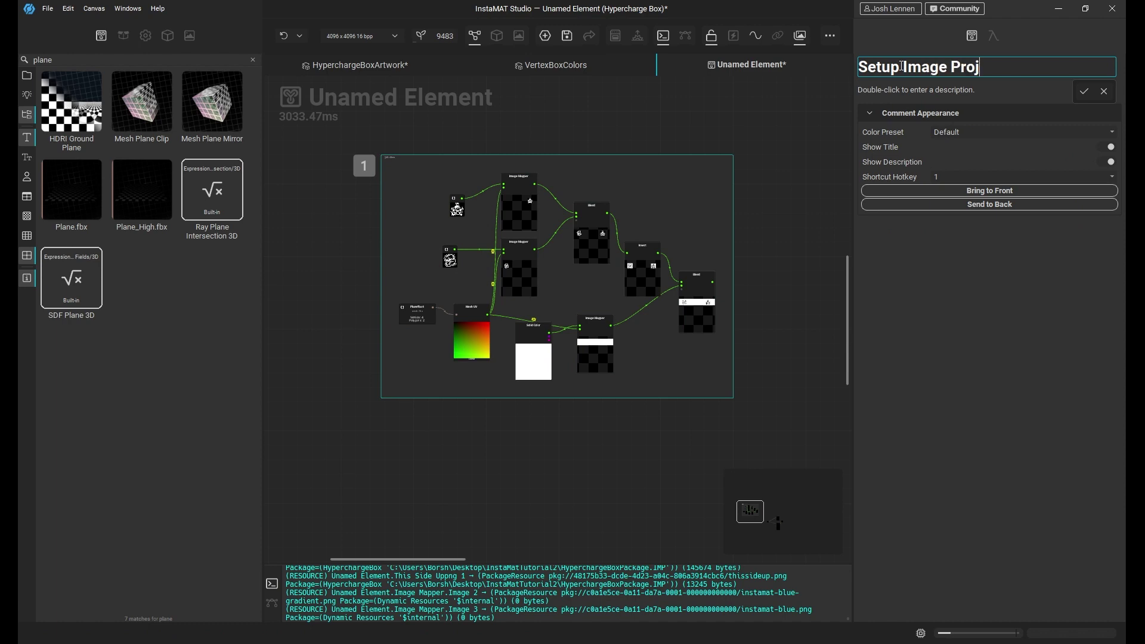
type("ection")
key("Return")
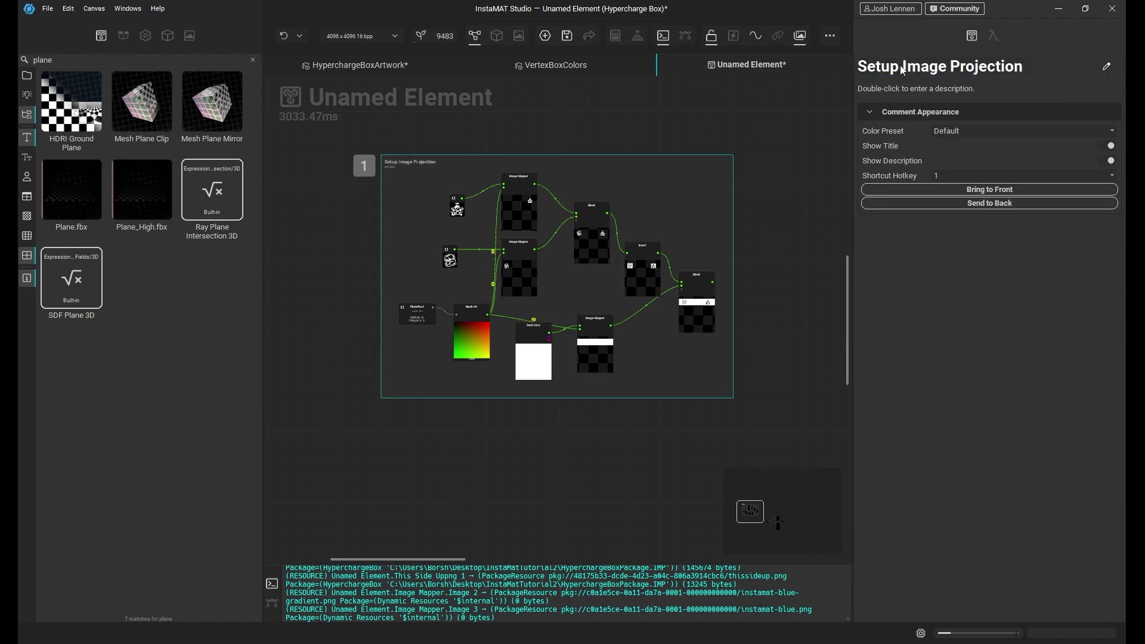
middle_click_drag(632, 130, 481, 172)
scroll(552, 337, "up", 2)
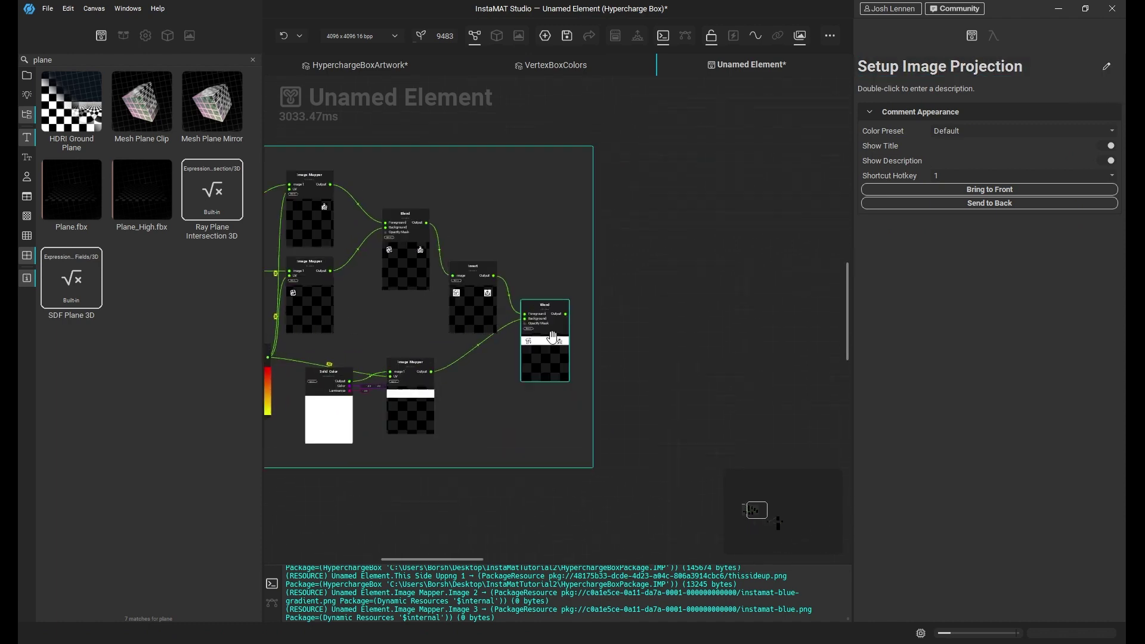
scroll(552, 337, "up", 1)
left_click(544, 325)
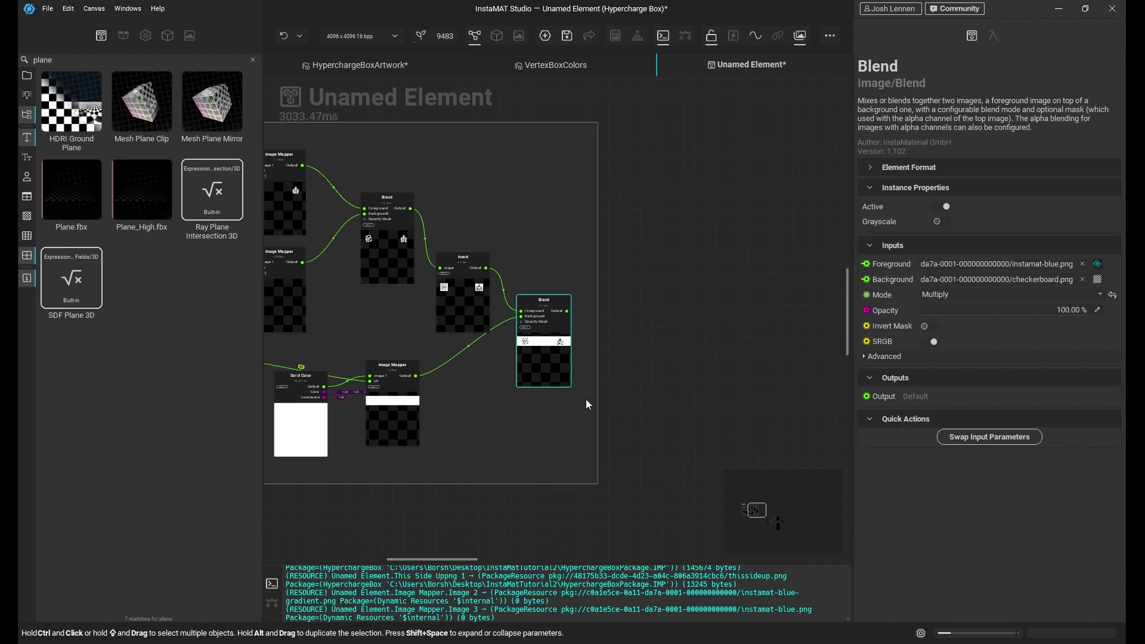
left_click(632, 193)
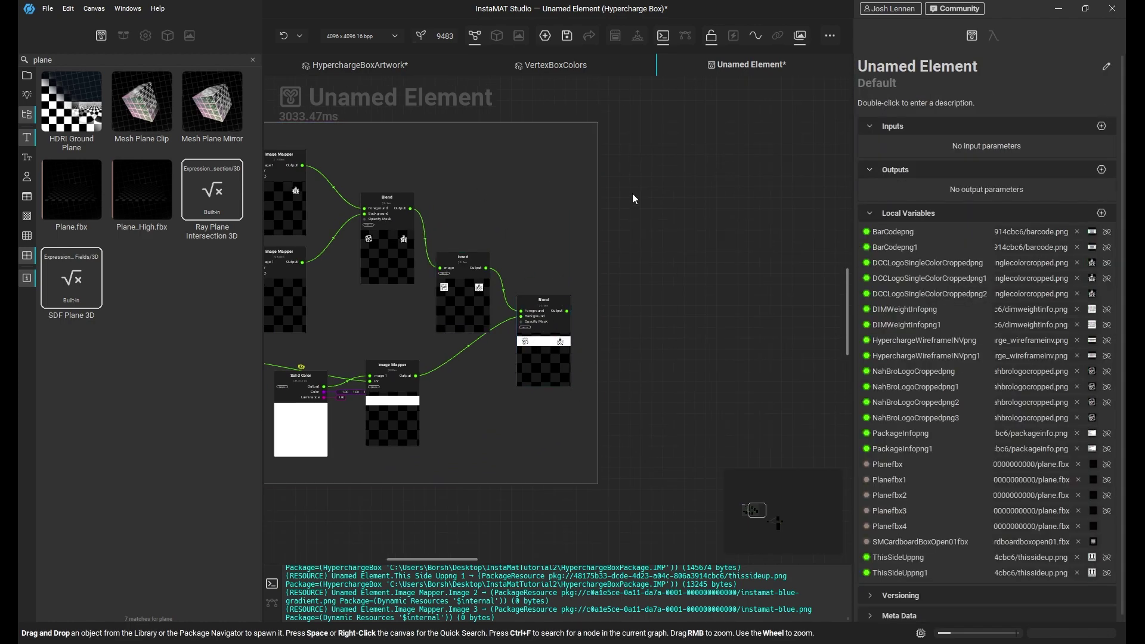
Add Hypercharge_WireframeINV.png, PackageInfo.png and ThisSideUp.png from the package's images to the canvas, stacked in a column above the Setup Image Projection frame
middle_click_drag(632, 193, 663, 170)
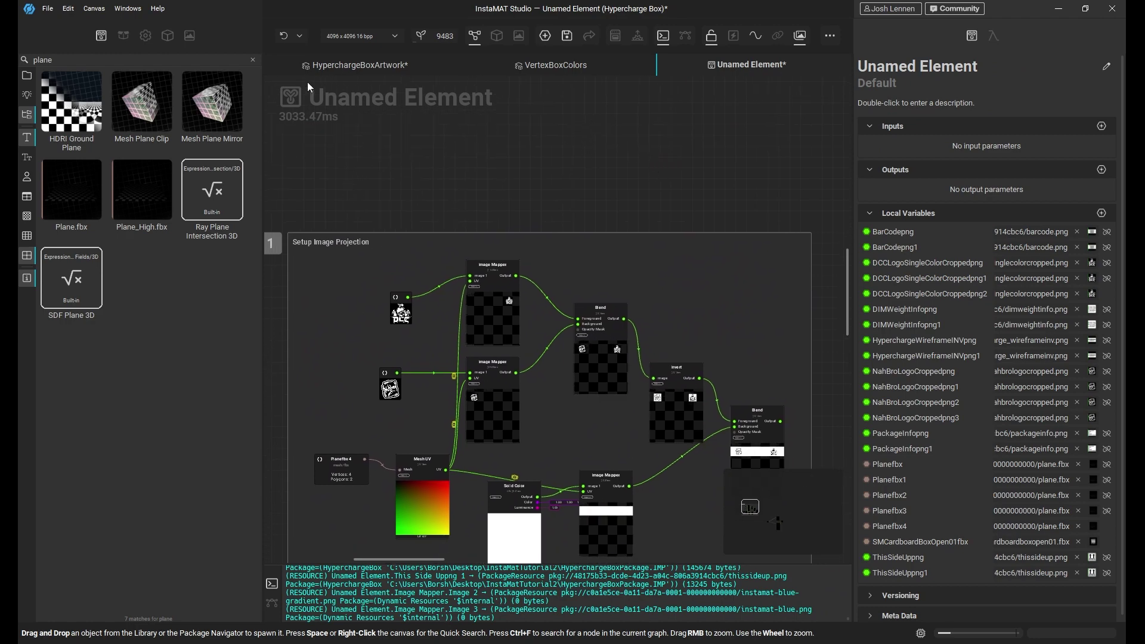
left_click(122, 36)
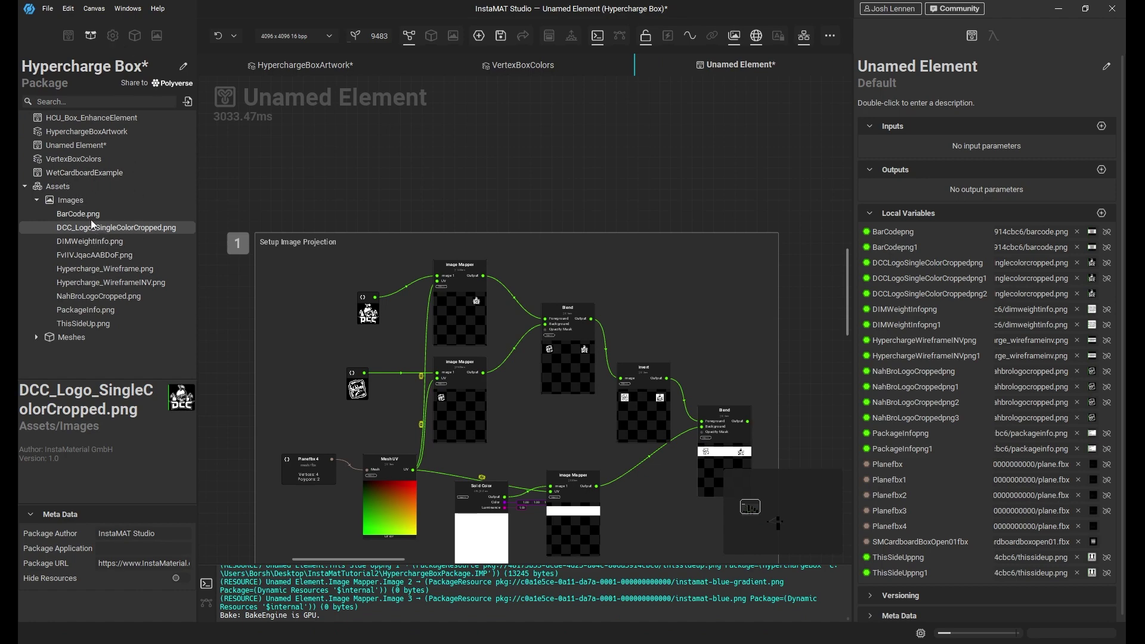
left_click_drag(89, 282, 331, 125)
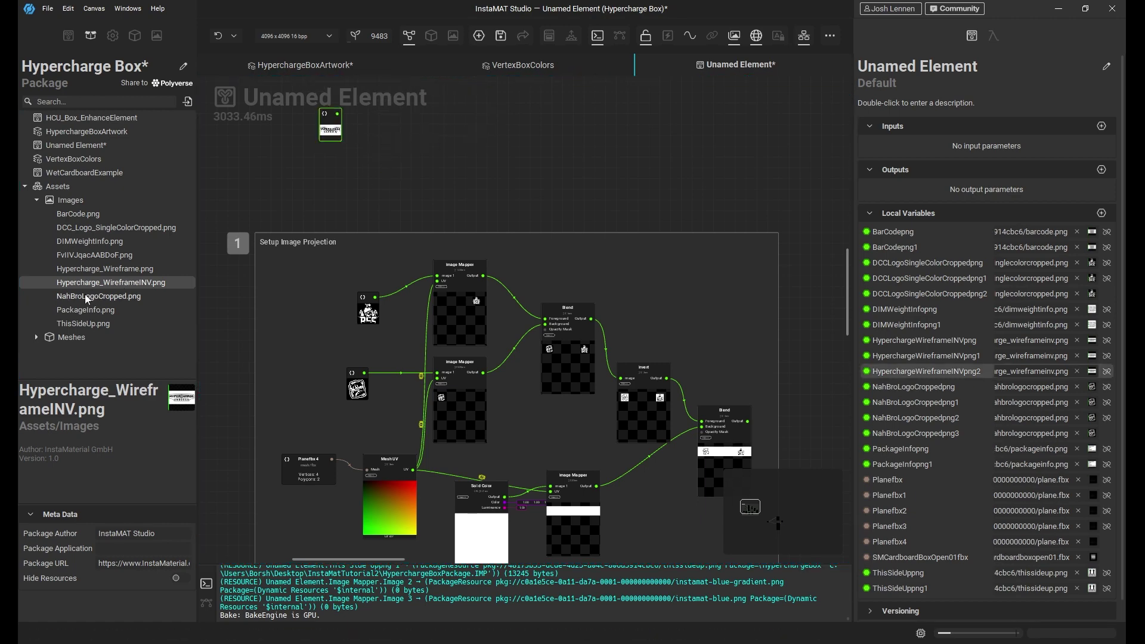
left_click_drag(84, 309, 331, 99)
middle_click_drag(374, 192, 415, 296)
left_click_drag(369, 232, 326, 261)
left_click_drag(382, 222, 328, 139)
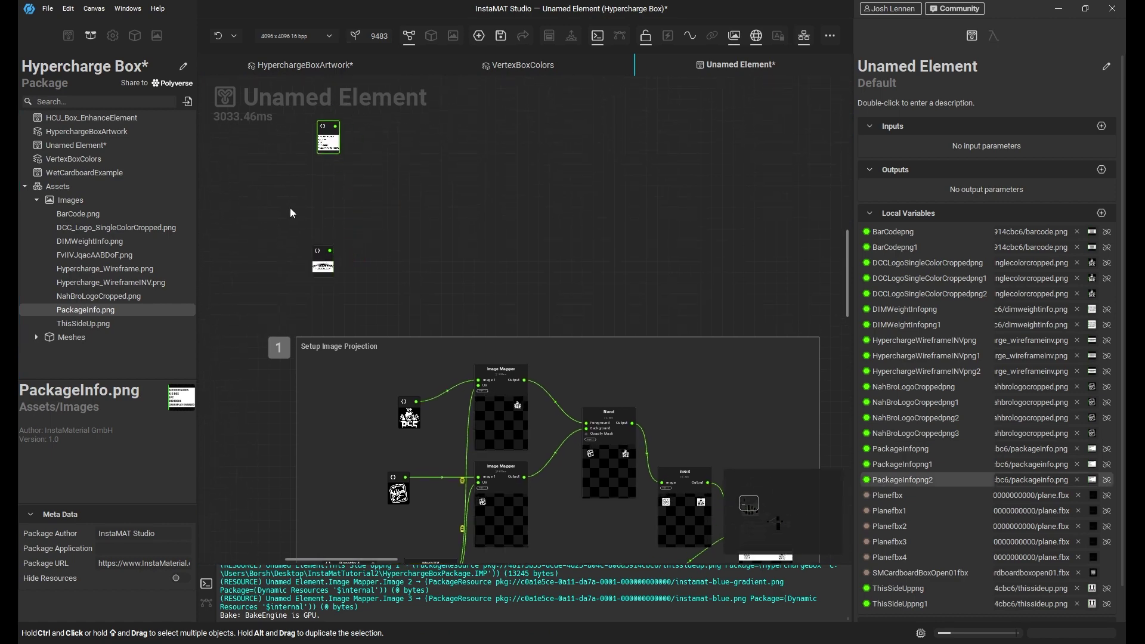
left_click_drag(92, 329, 323, 205)
left_click_drag(323, 264, 318, 266)
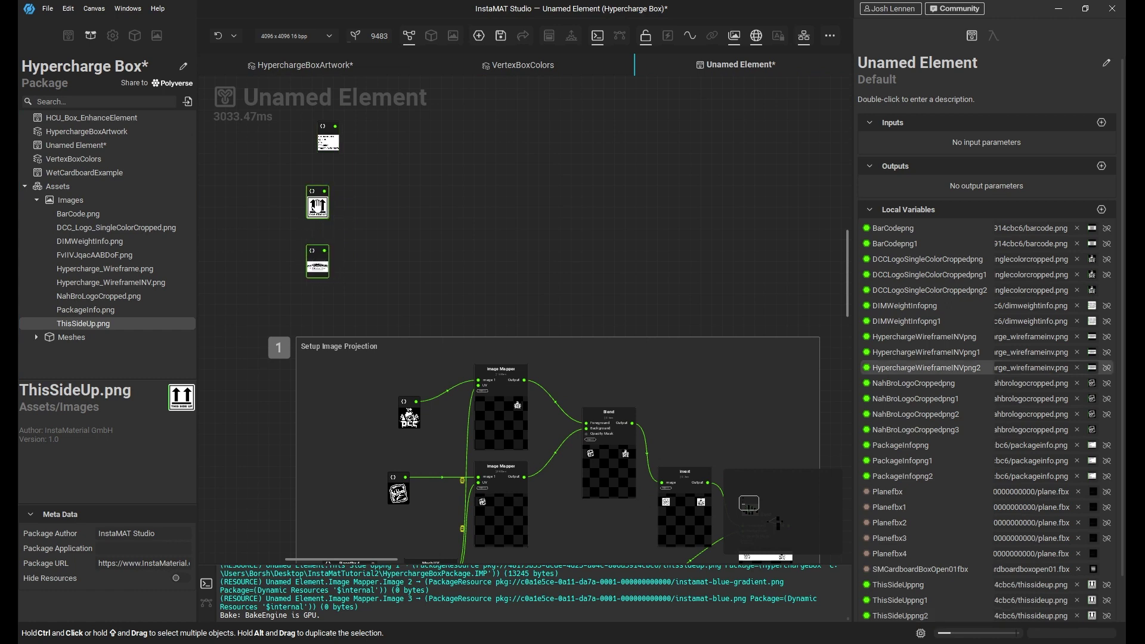
left_click(317, 206)
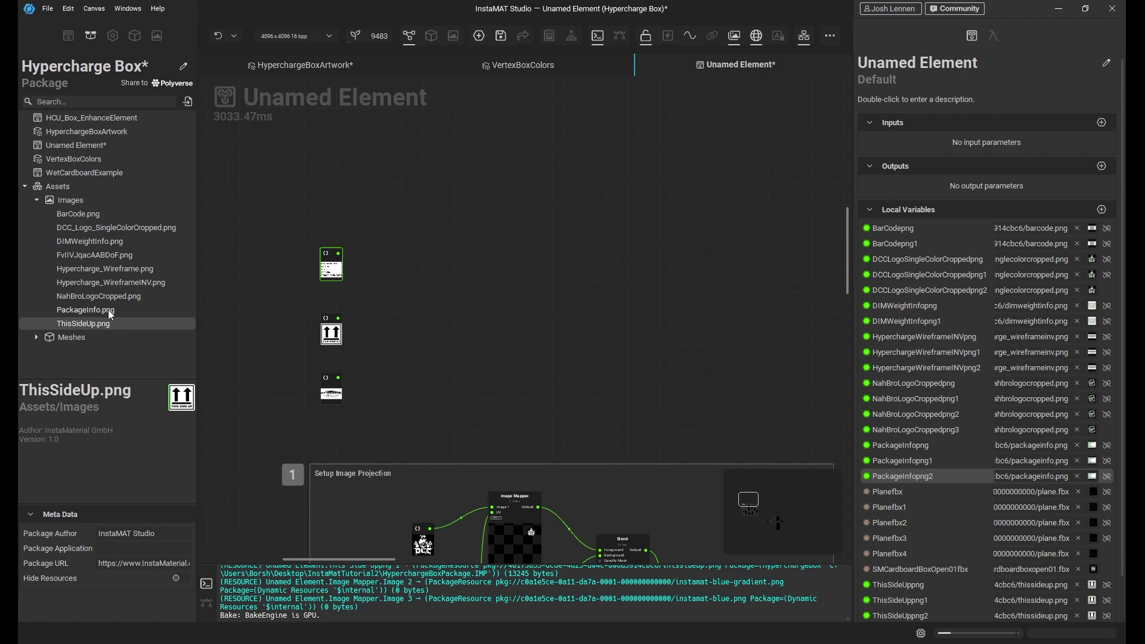
Add BarCode.png and DIMWeightInfo.png from the package's images above the other new image nodes and align them into the column
left_click_drag(86, 213, 334, 200)
left_click_drag(89, 241, 345, 147)
left_click_drag(343, 217, 326, 216)
left_click_drag(356, 165, 333, 161)
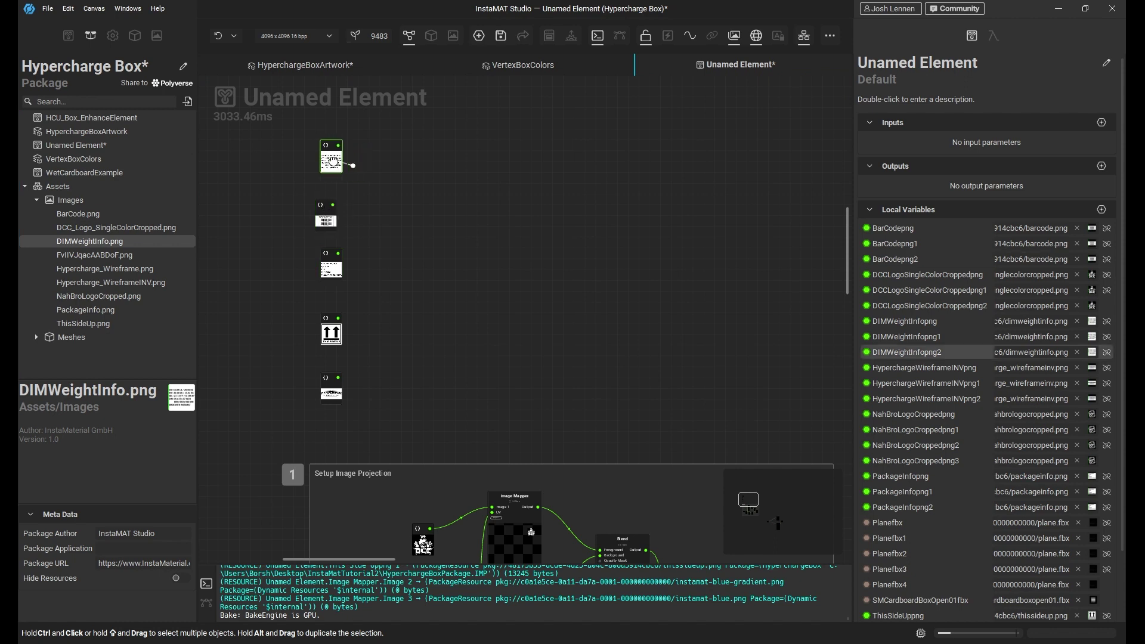
left_click_drag(330, 210, 335, 210)
middle_click_drag(464, 261, 414, 253)
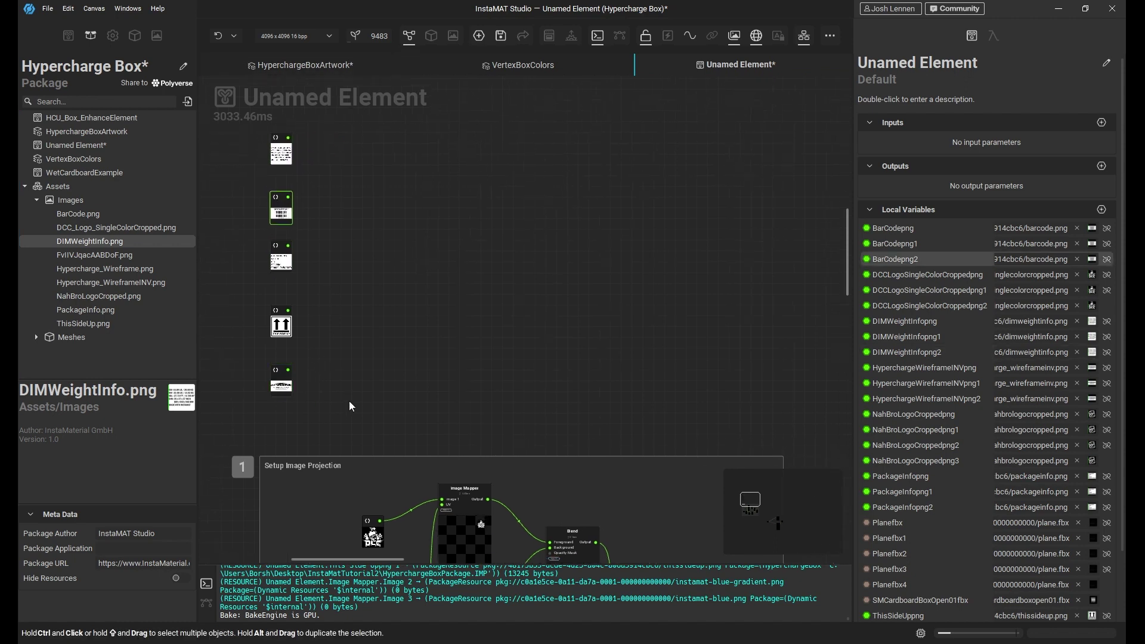
Feed the Hypercharge wireframe image into a new Image Mapper node and set its Wrap Mode to Clamped
left_click(285, 381)
left_click_drag(288, 369, 398, 362)
type("image ma")
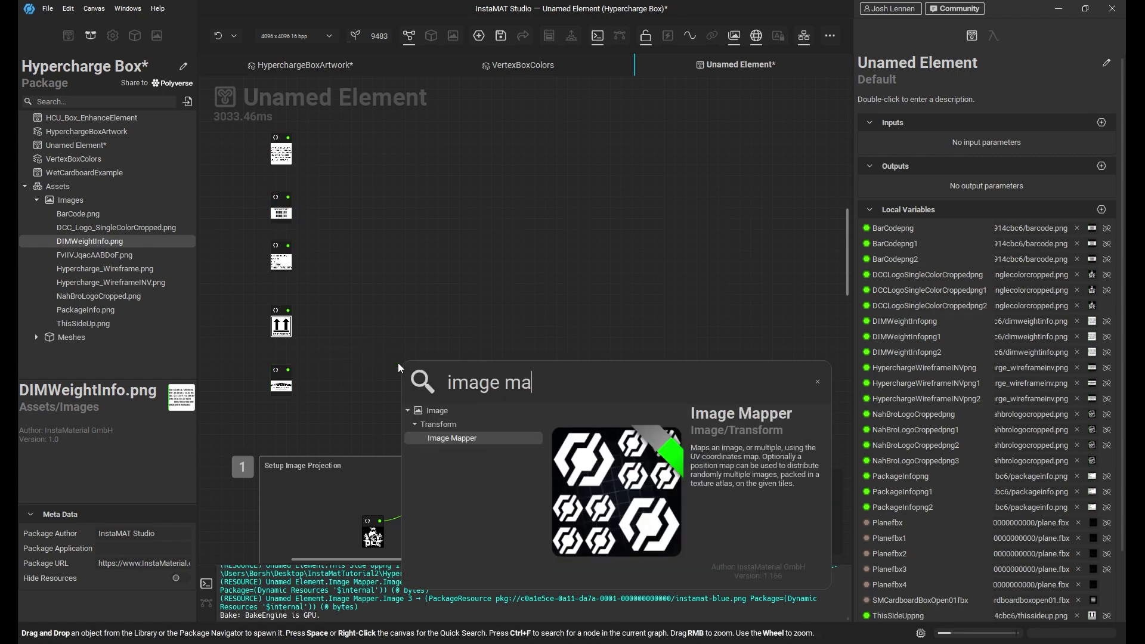
key("Return")
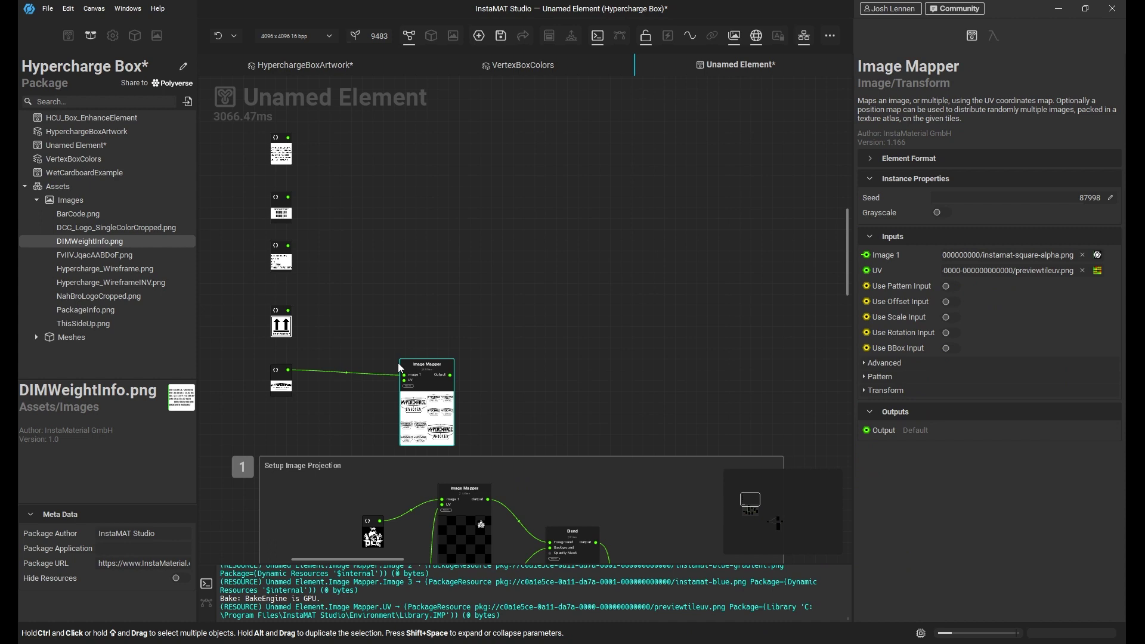
left_click(915, 390)
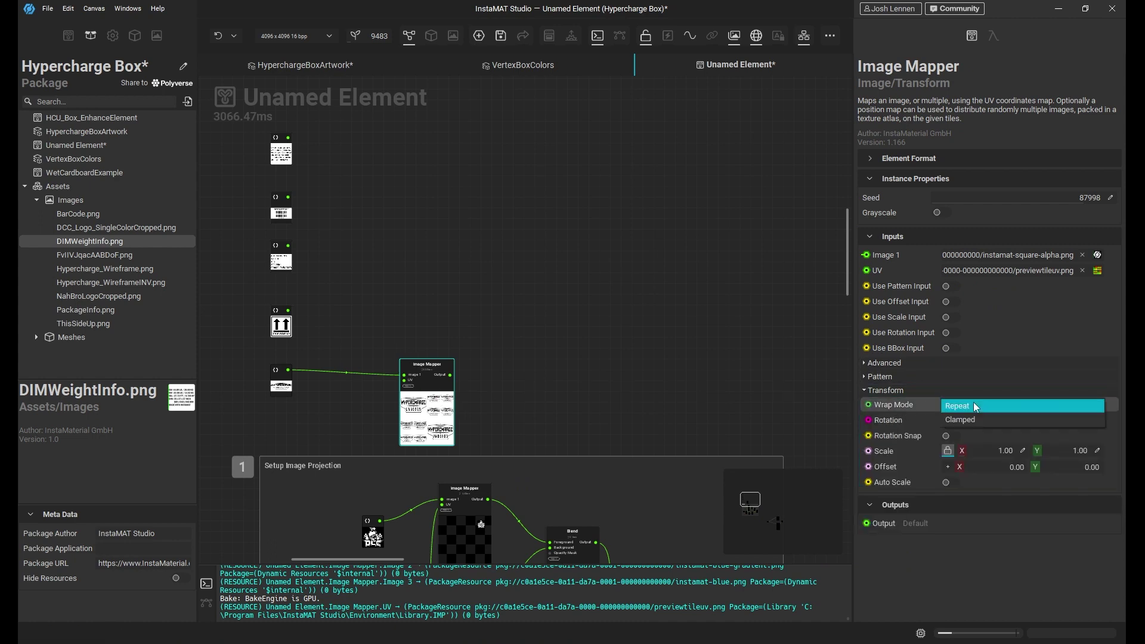
left_click(973, 402)
left_click(969, 417)
Connect the Mesh UV output to the Hypercharge Image Mapper's UV input and line the mapper up with its source image
middle_click_drag(641, 354, 693, 148)
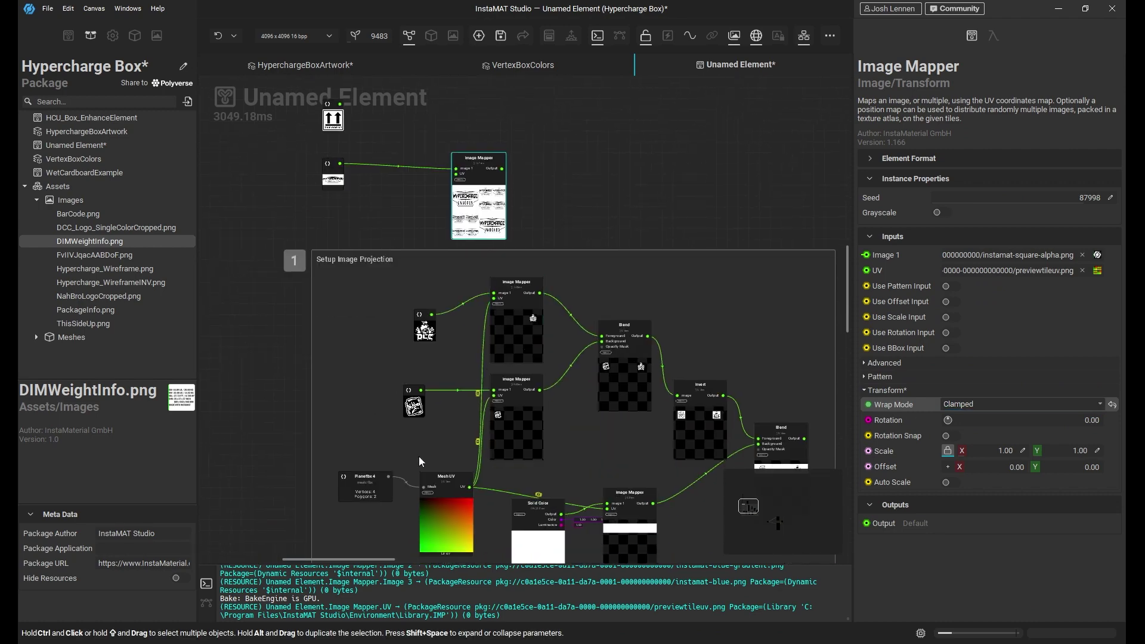
left_click_drag(472, 491, 457, 175)
middle_click_drag(595, 166, 564, 327)
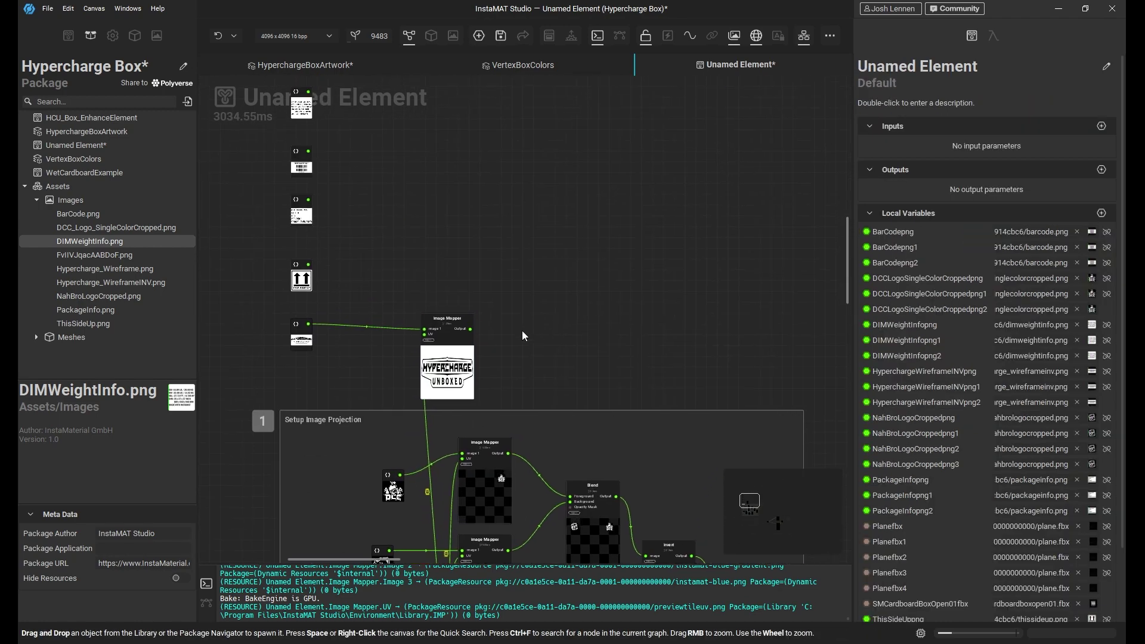
left_click_drag(450, 348, 494, 325)
middle_click_drag(568, 369, 548, 330)
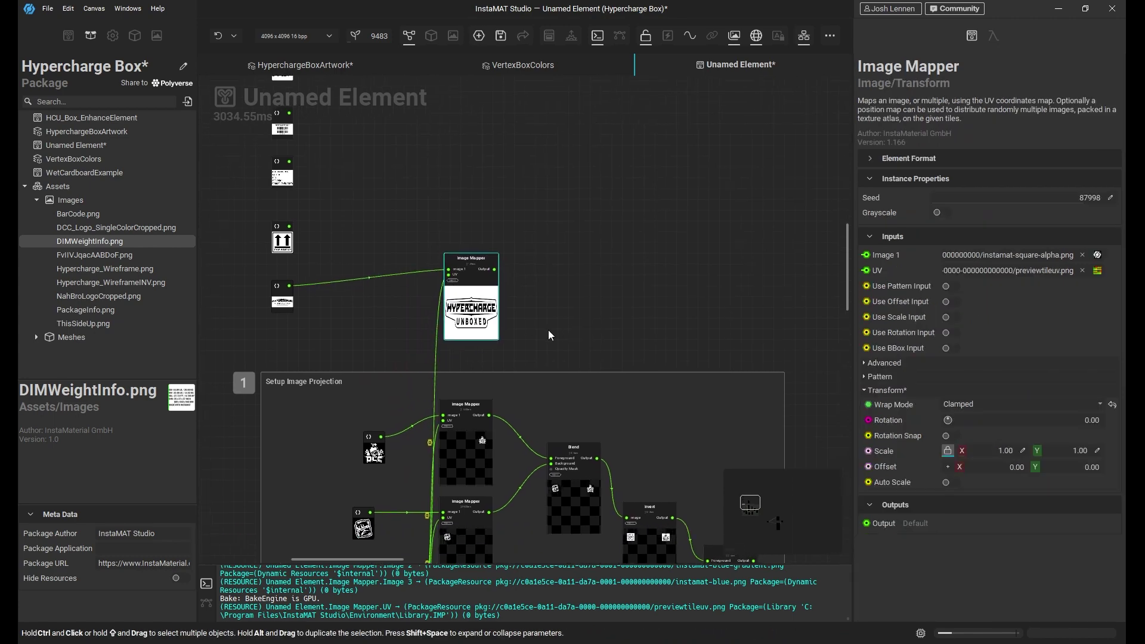
left_click_drag(493, 306, 466, 312)
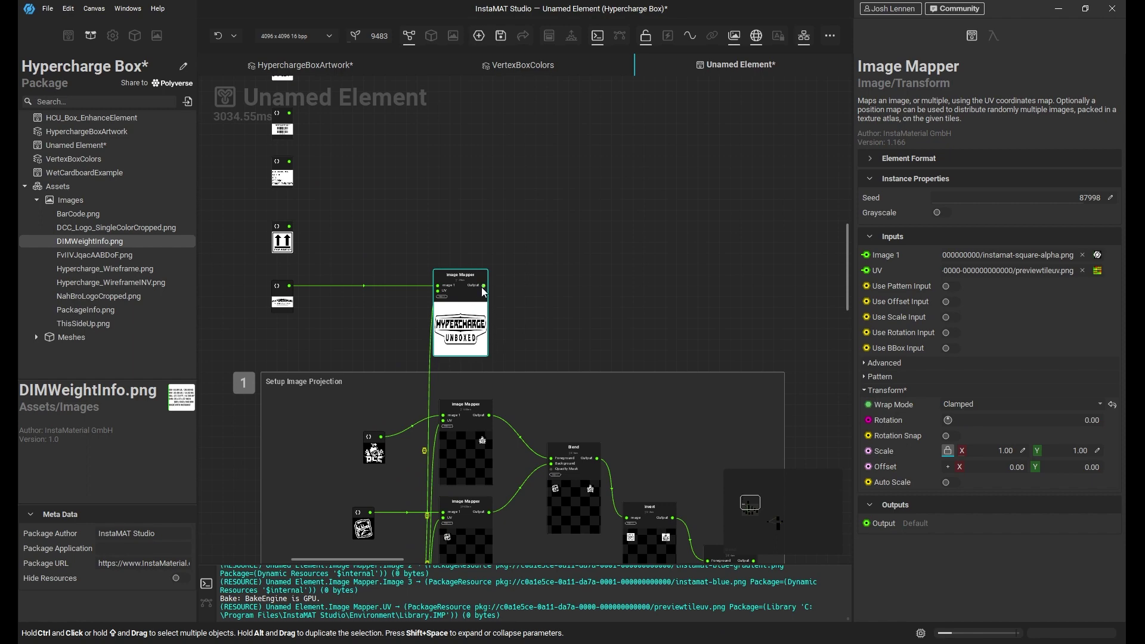
Add an Invert node fed by the Hypercharge Image Mapper's output
left_click_drag(483, 286, 548, 318)
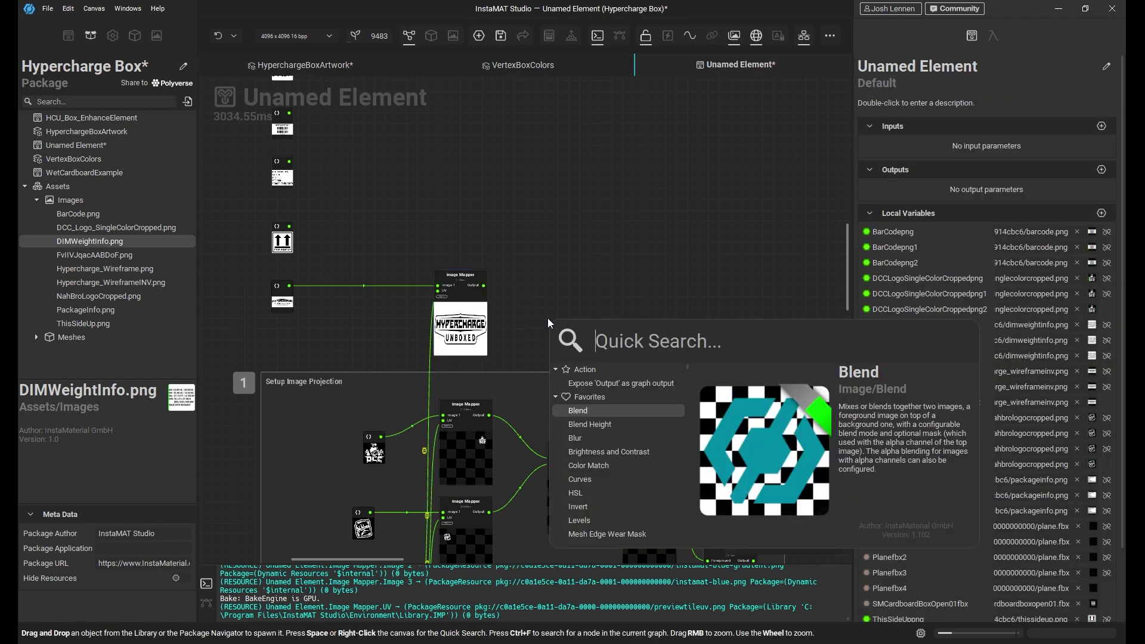
type("inv")
key("Return")
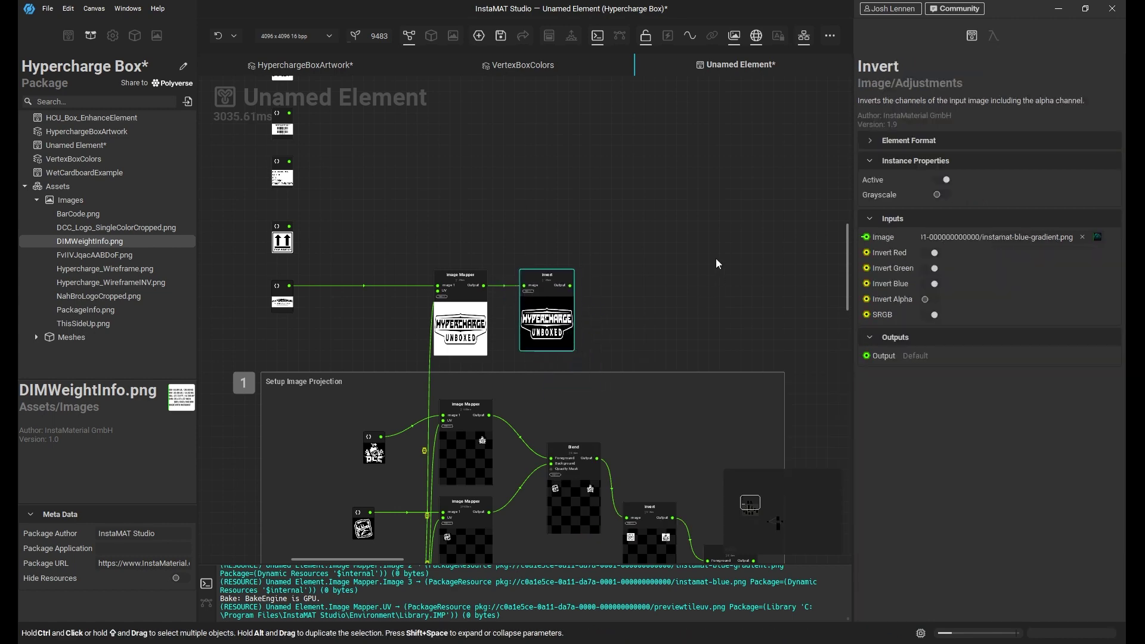
Add another Blend node outside the frame, with the logo band Blend as its Foreground and the Hypercharge Invert as its Background
middle_click_drag(717, 263, 500, 234)
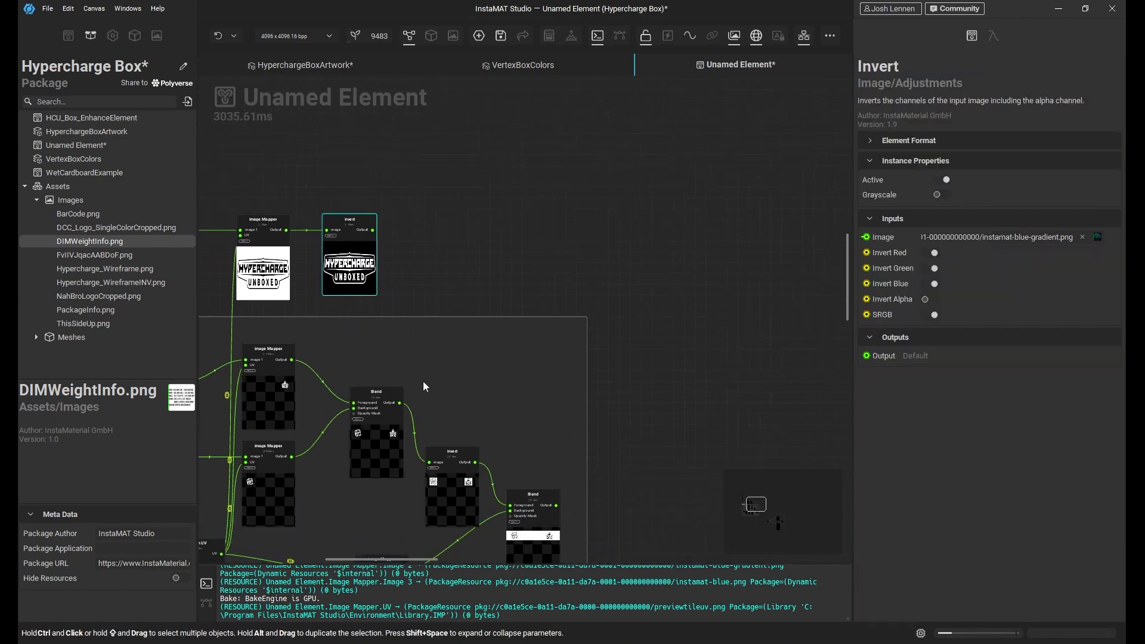
left_click(549, 535)
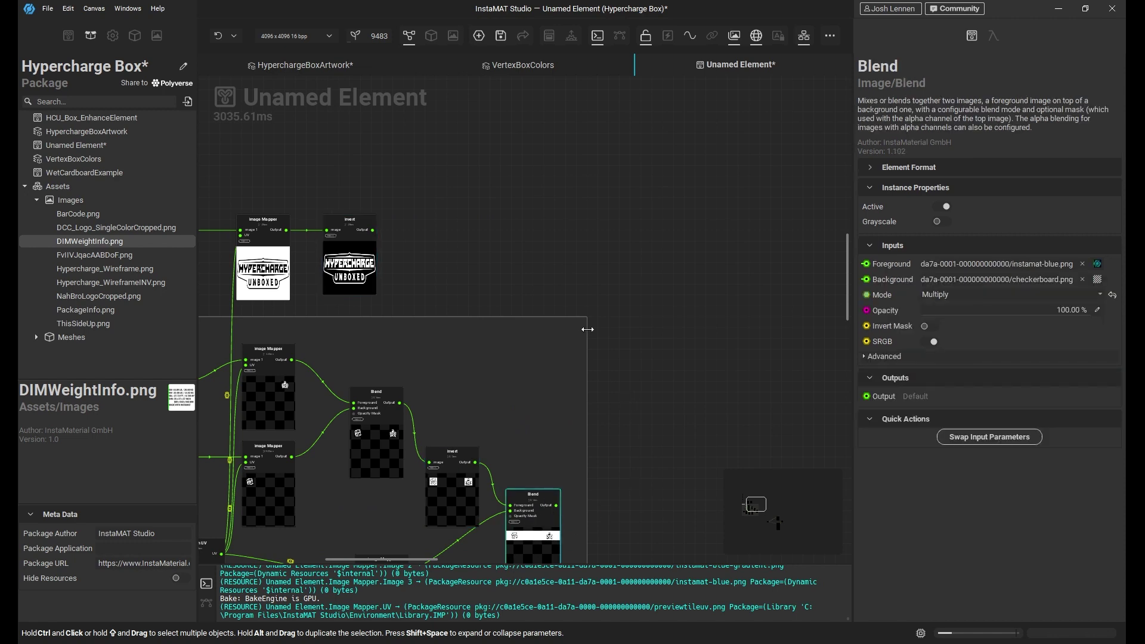
middle_click_drag(570, 292, 548, 231)
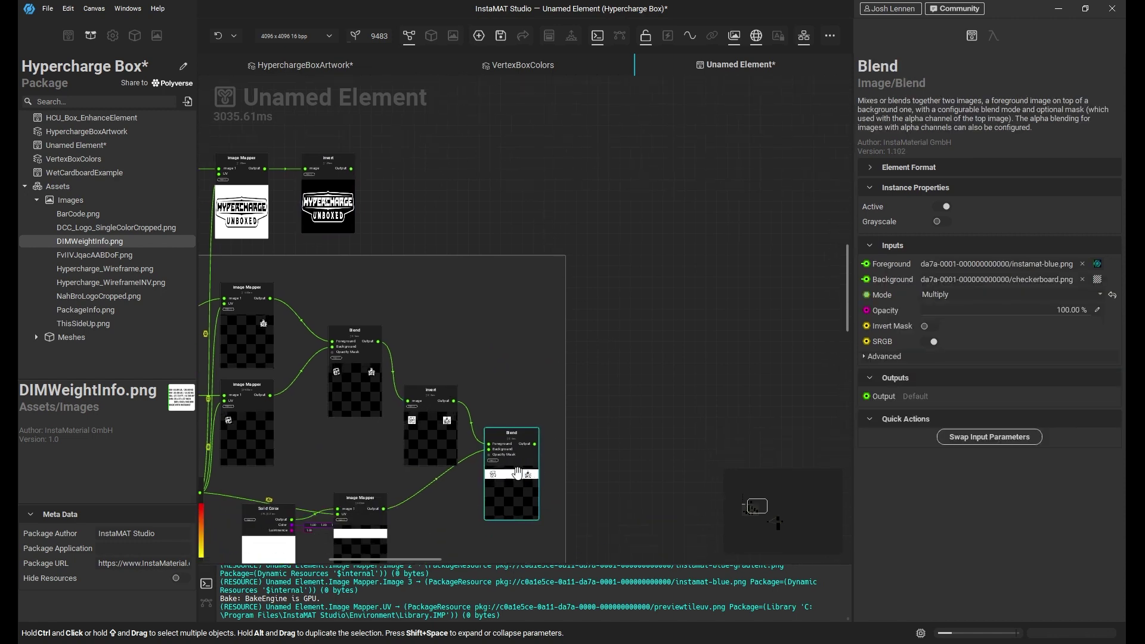
left_click(617, 226)
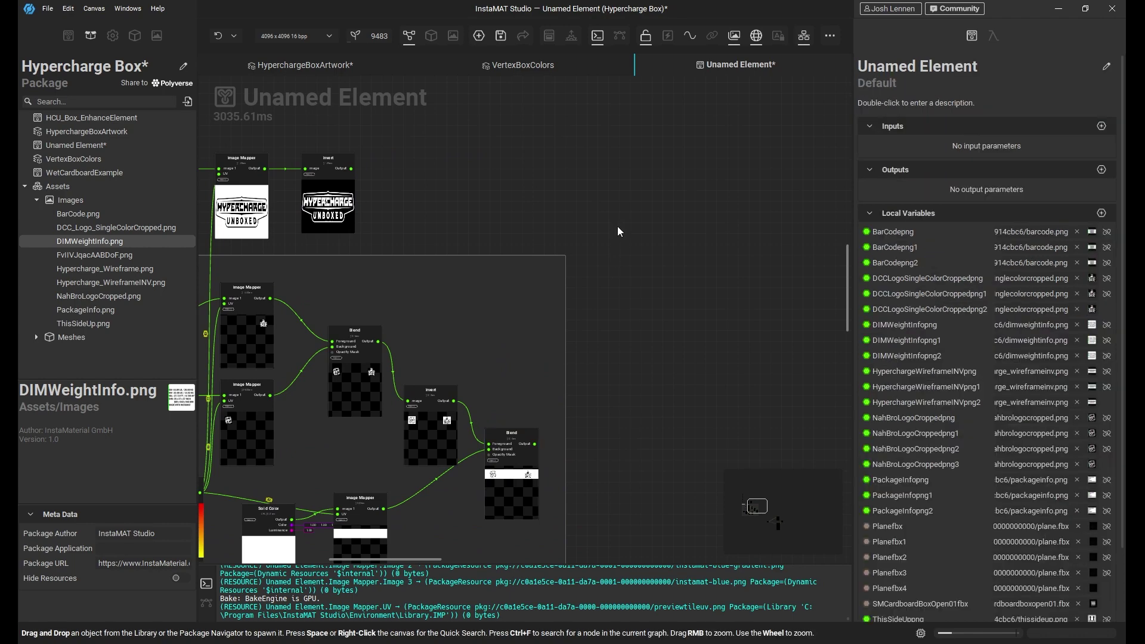
key("ctrl+v")
left_click_drag(544, 364, 625, 234)
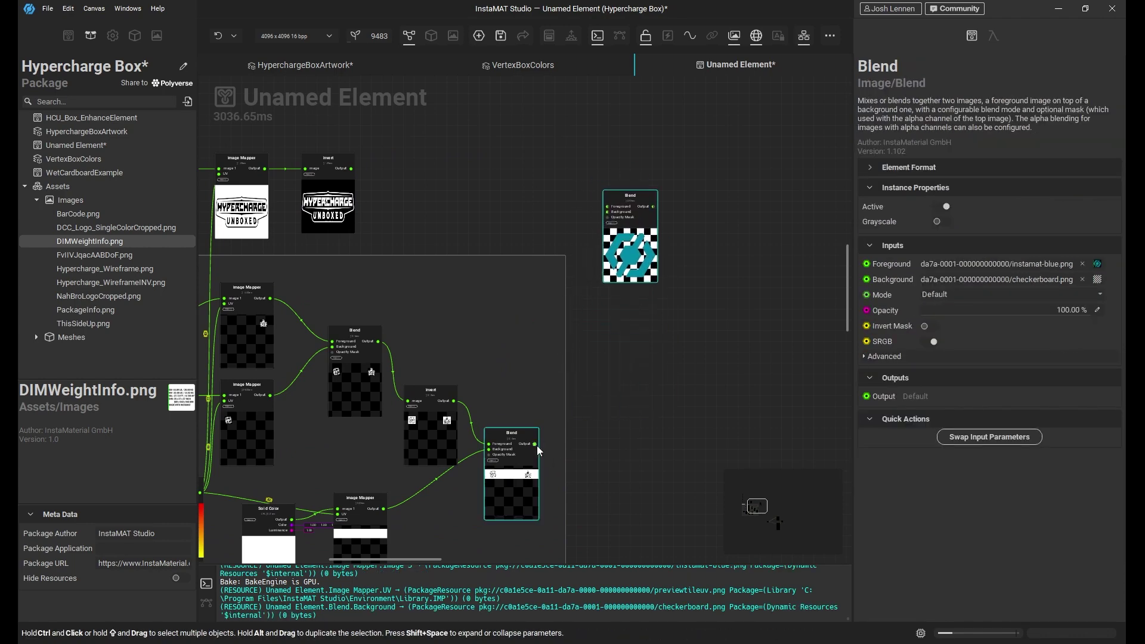
left_click_drag(534, 445, 608, 208)
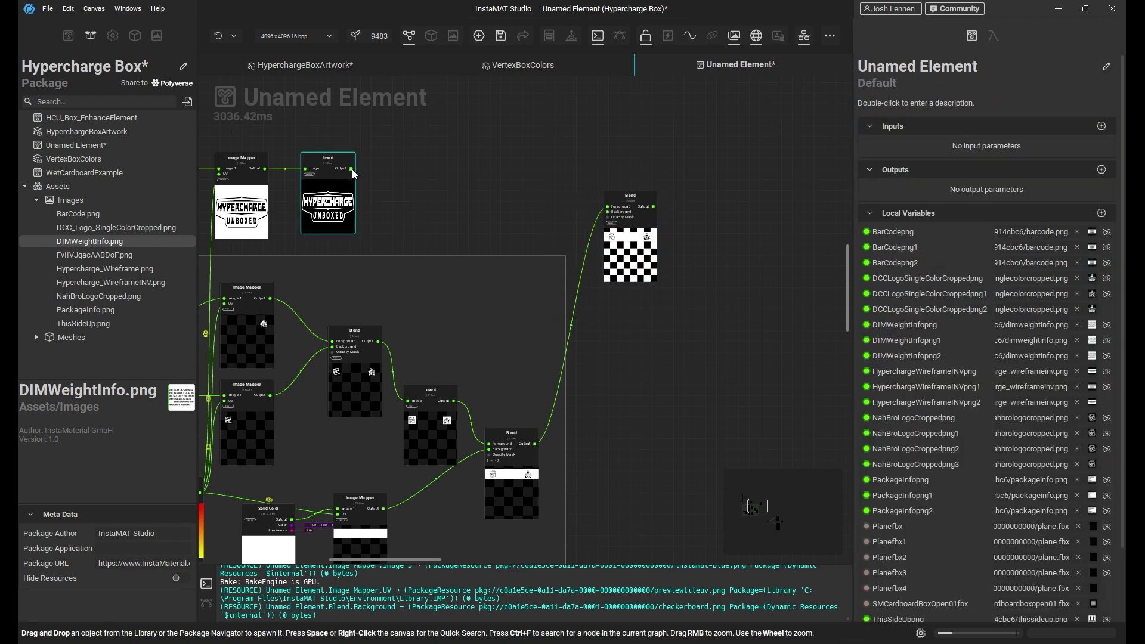
left_click_drag(352, 170, 607, 212)
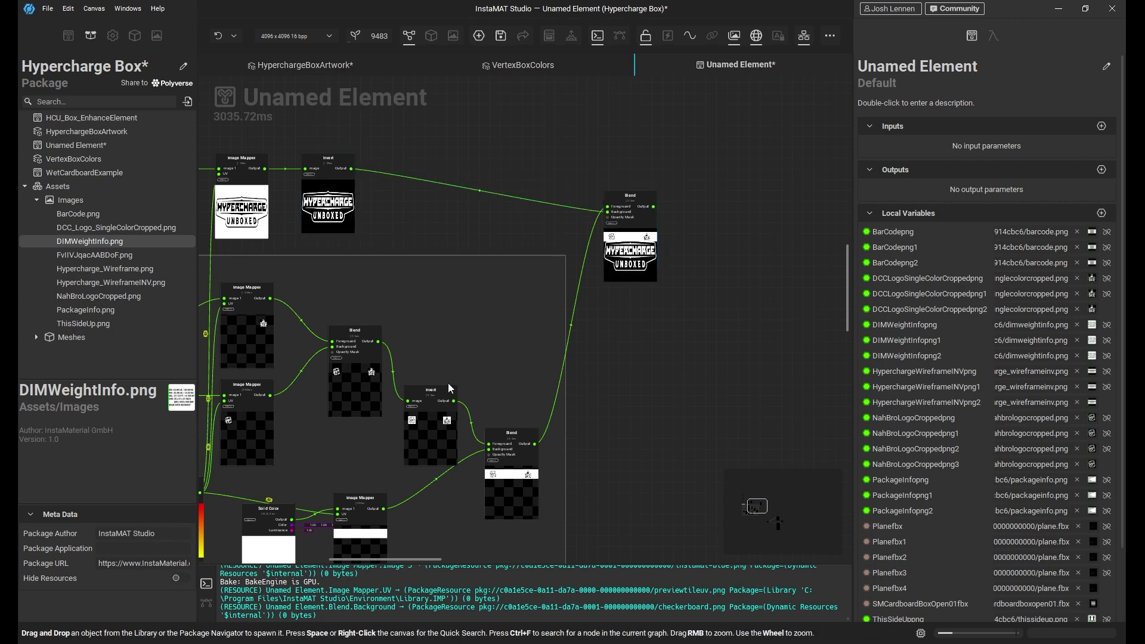
Unlink the Hypercharge Image Mapper's scale axes and set Scale to about 1.93 in X and 3.64 in Y
left_click(627, 232)
middle_click_drag(247, 210, 352, 253)
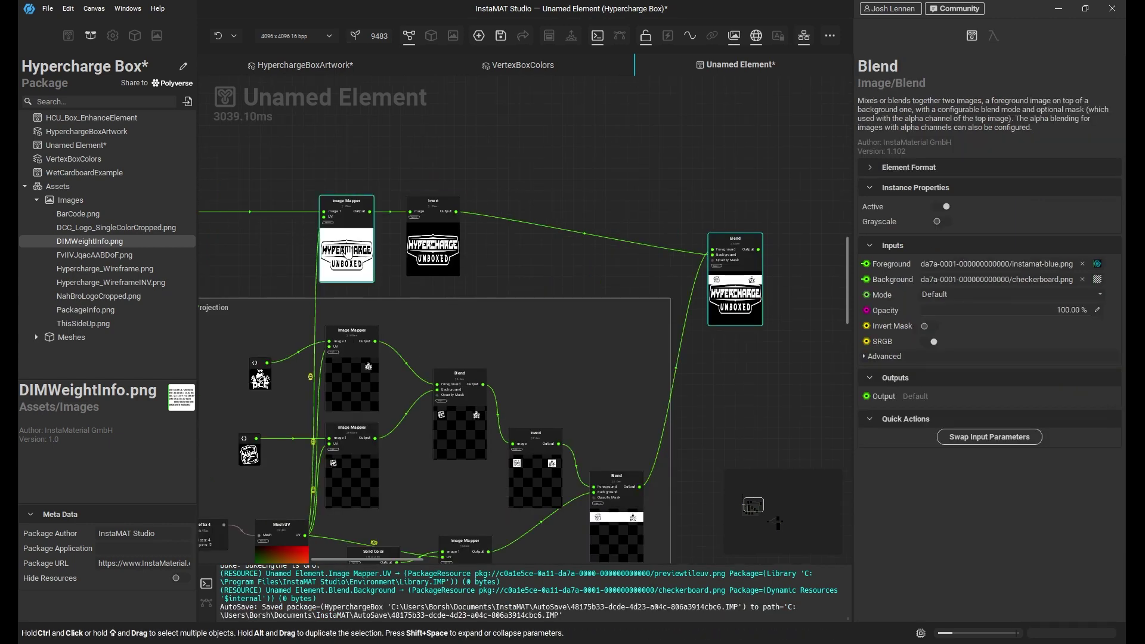
left_click(347, 250)
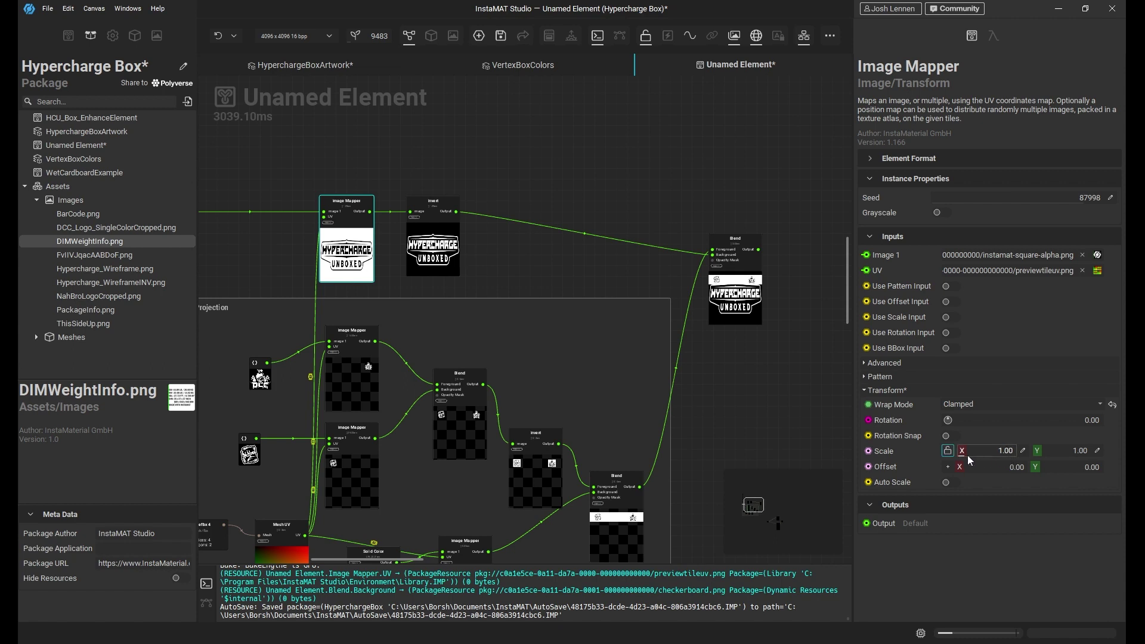
left_click_drag(966, 456, 970, 455)
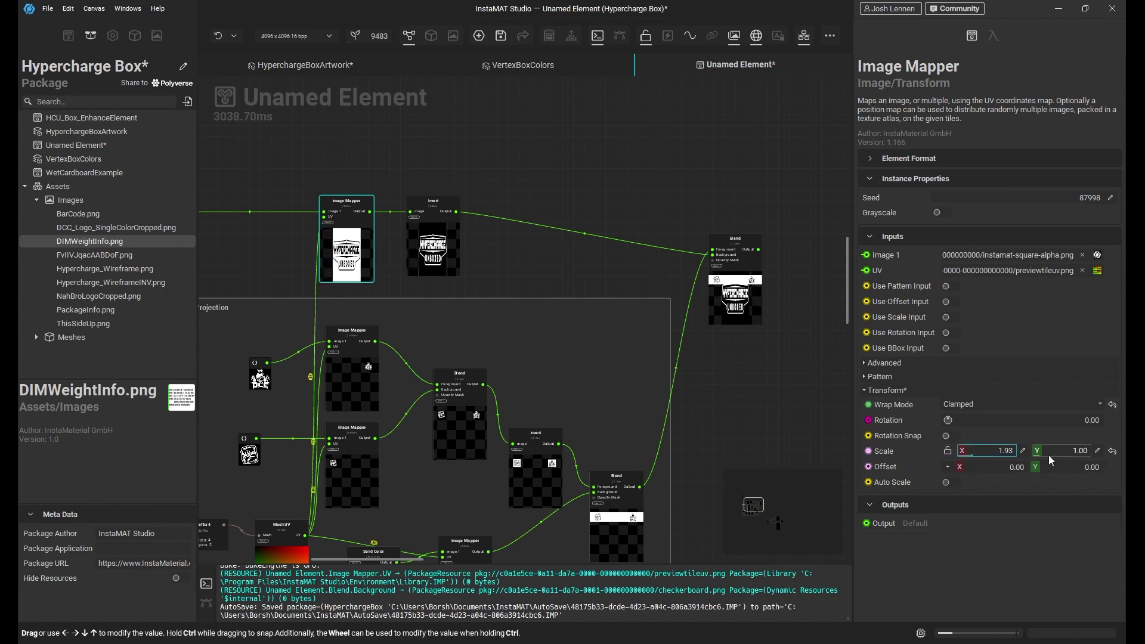
left_click_drag(1048, 456, 1058, 454)
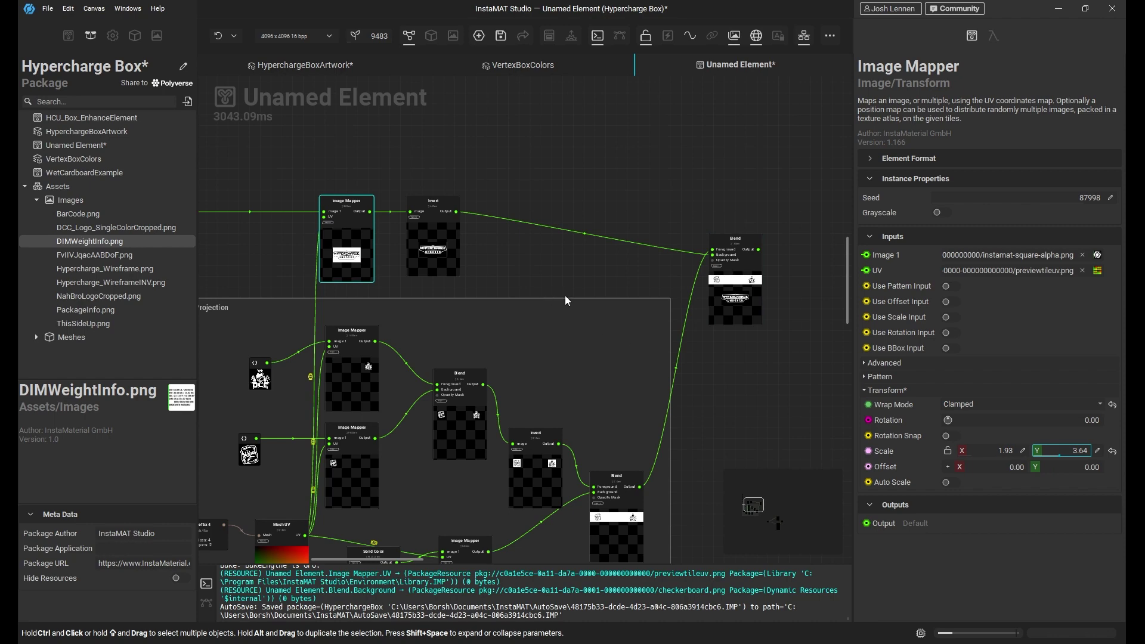
Duplicate the Invert node and insert the copy between the Hypercharge image and its Image Mapper
scroll(598, 296, "down", 2)
middle_click_drag(566, 268, 727, 312)
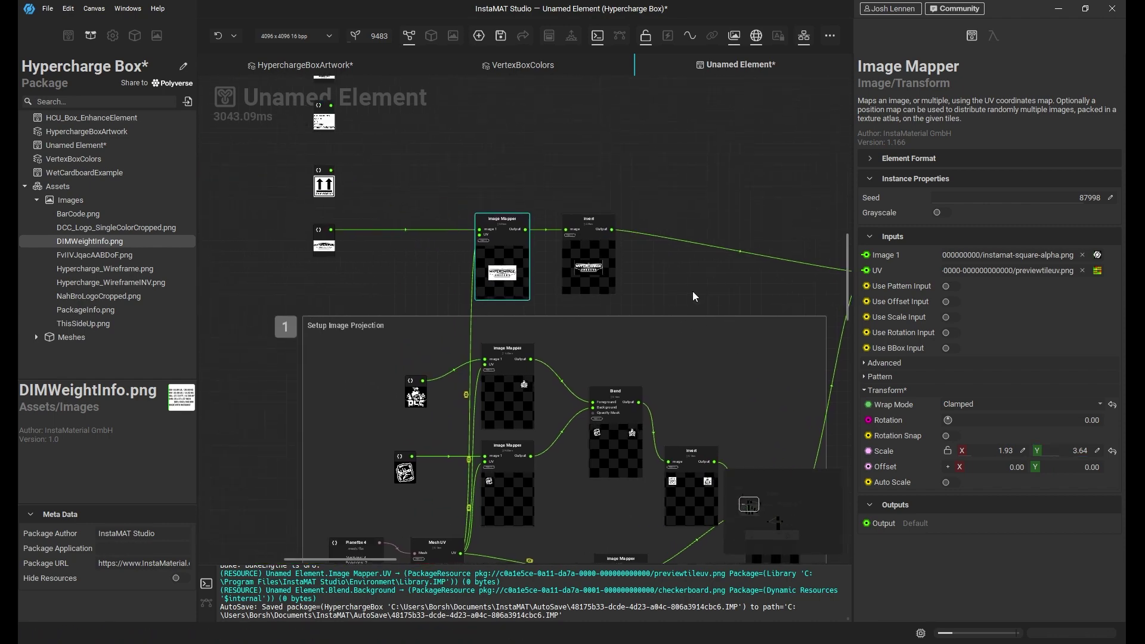
scroll(560, 256, "up", 5)
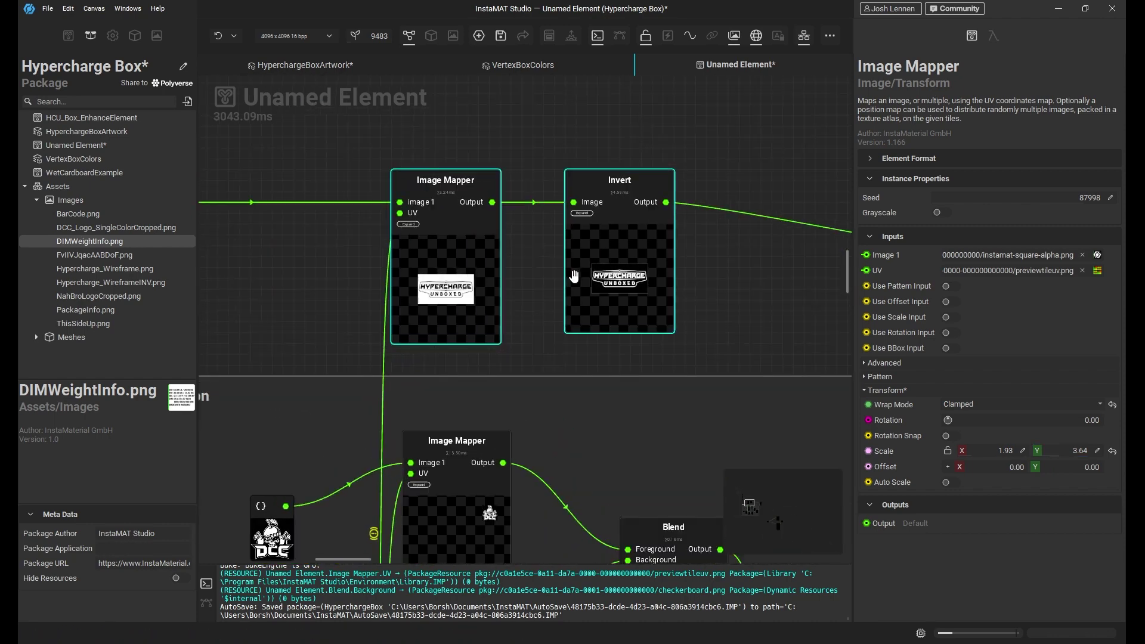
middle_click_drag(617, 323, 782, 378)
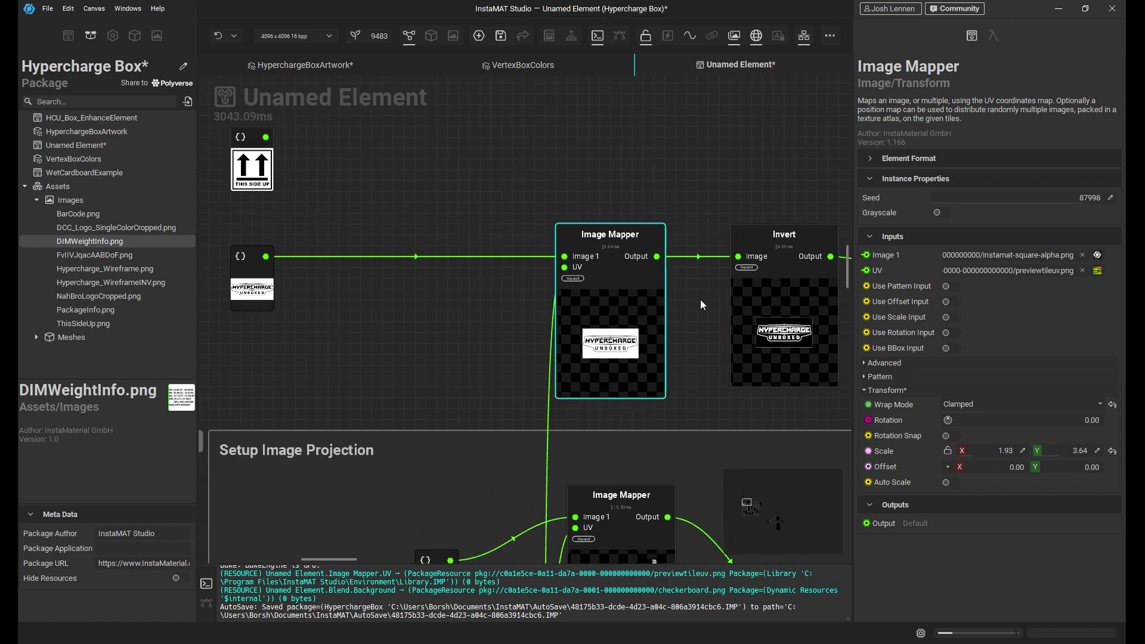
left_click(783, 309)
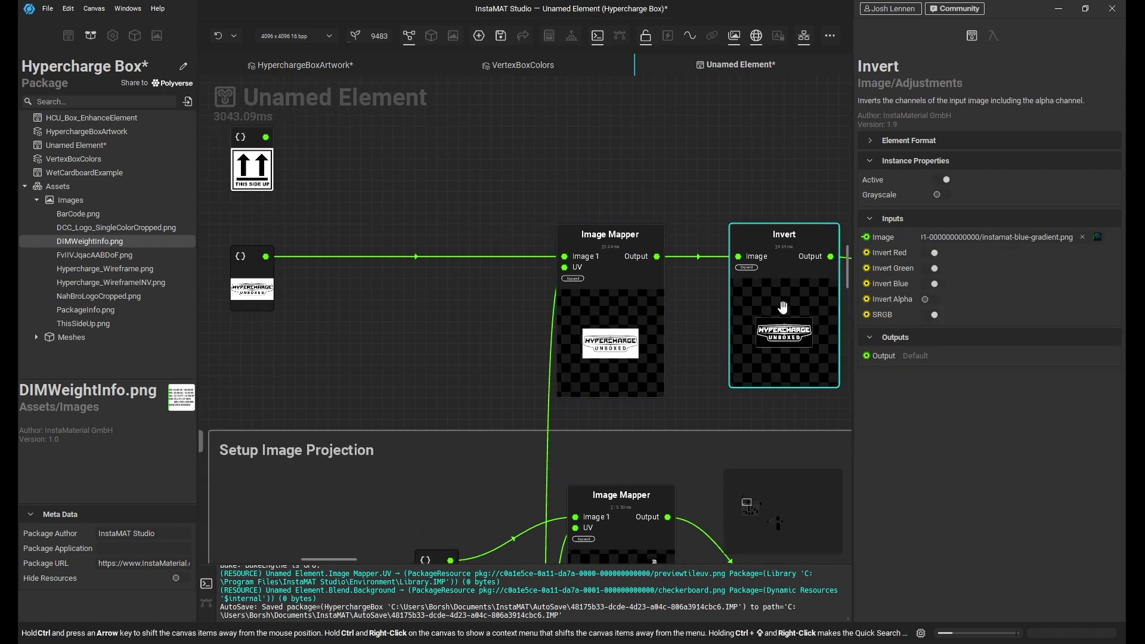
key("ctrl+v")
left_click_drag(533, 329, 434, 338)
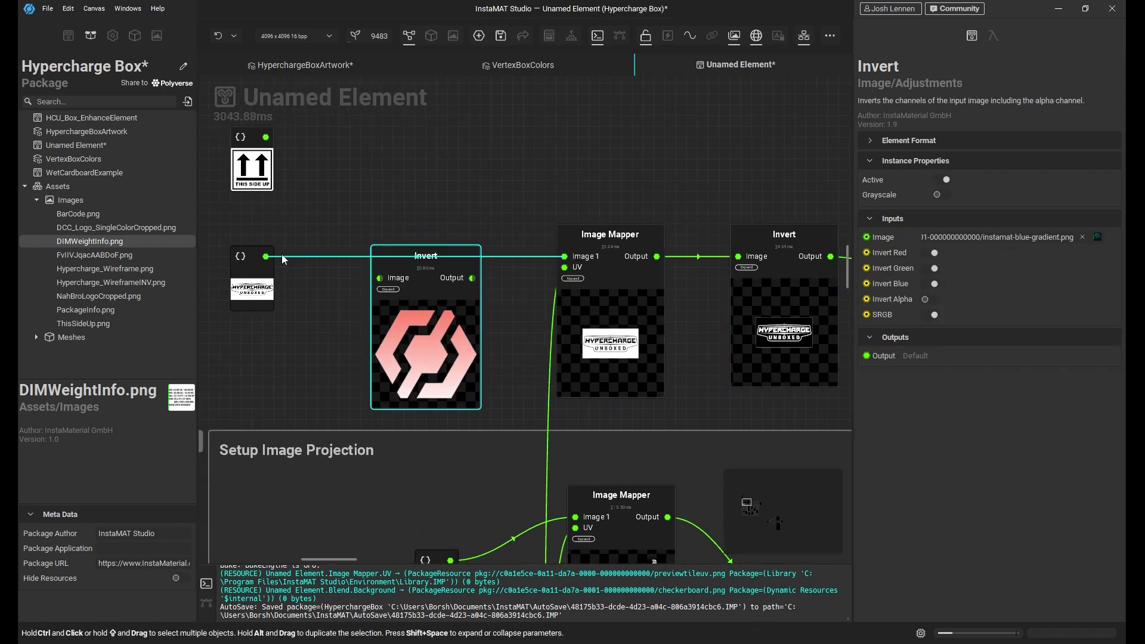
left_click_drag(266, 256, 380, 278)
left_click_drag(472, 278, 565, 257)
left_click(834, 276)
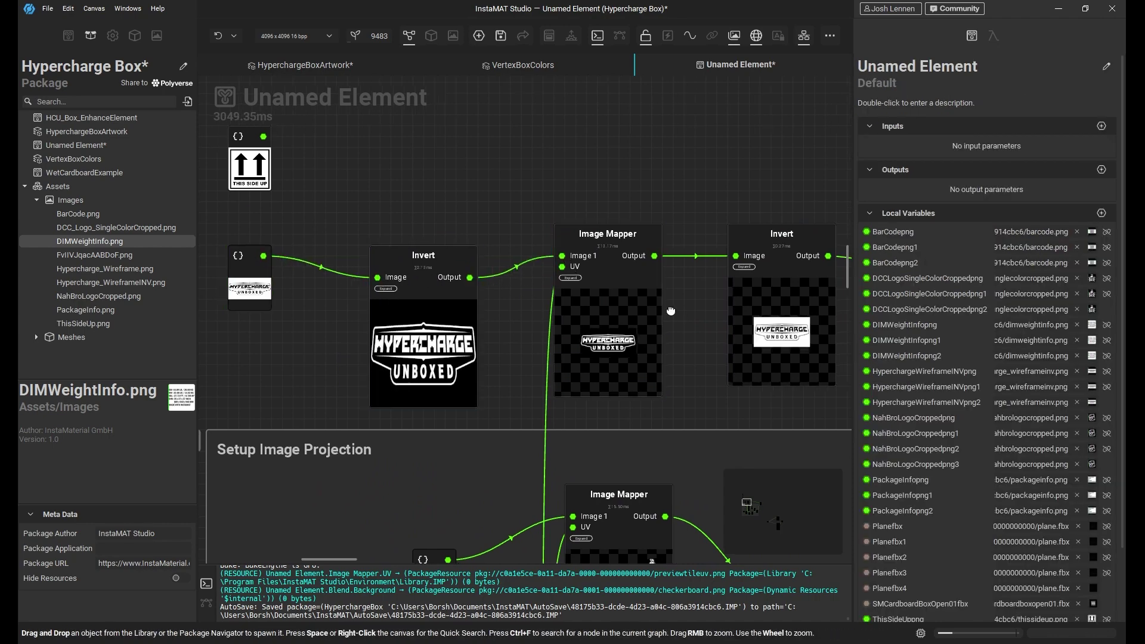
Reroute the Blend's Background connection directly to the Hypercharge Image Mapper's output and delete the old Invert node after the mapper
middle_click_drag(835, 276, 517, 255)
left_click_drag(513, 235, 340, 236, "shift")
left_click(491, 325)
key("Delete")
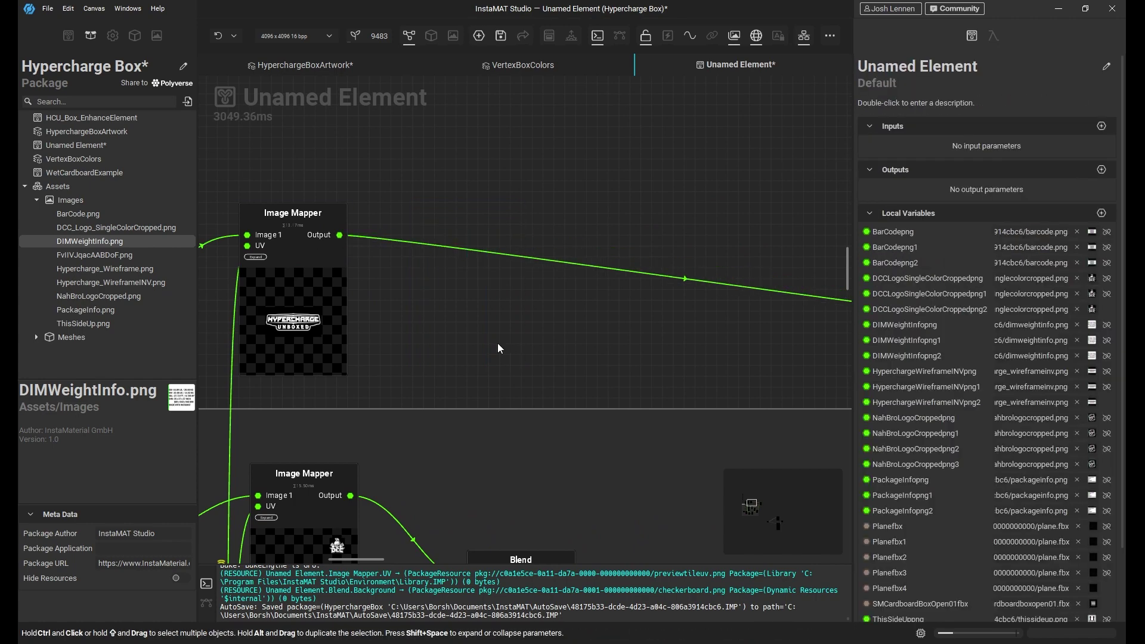
Align the Hypercharge Invert node in a straight line between its source image and the Image Mapper
middle_click_drag(467, 335, 623, 329)
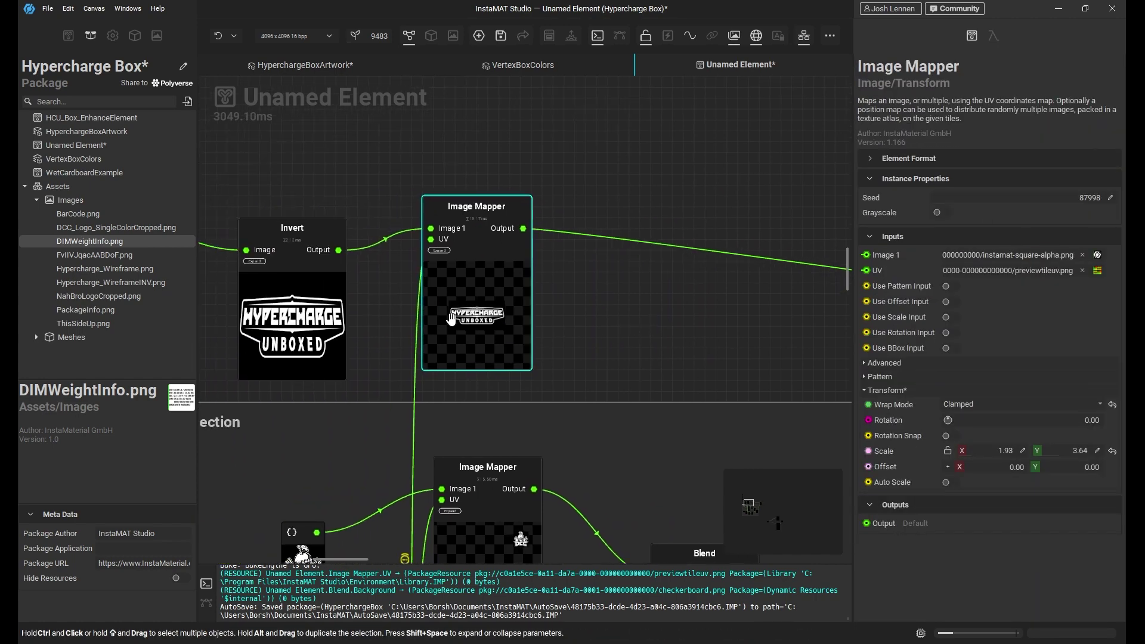
middle_click_drag(452, 319, 599, 289)
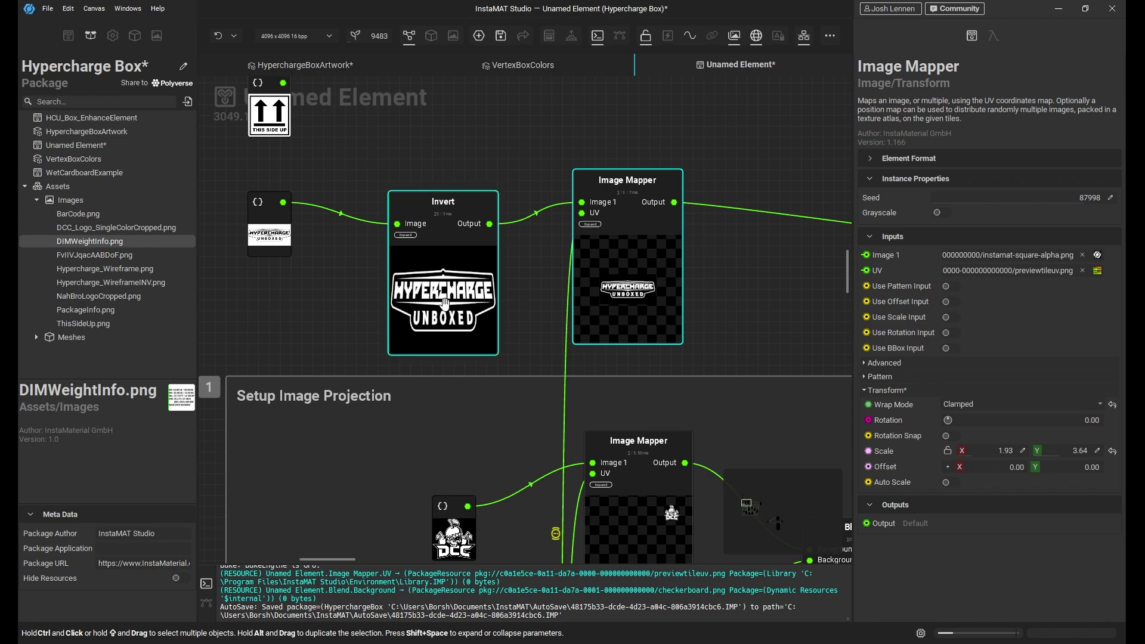
left_click_drag(444, 307, 433, 276)
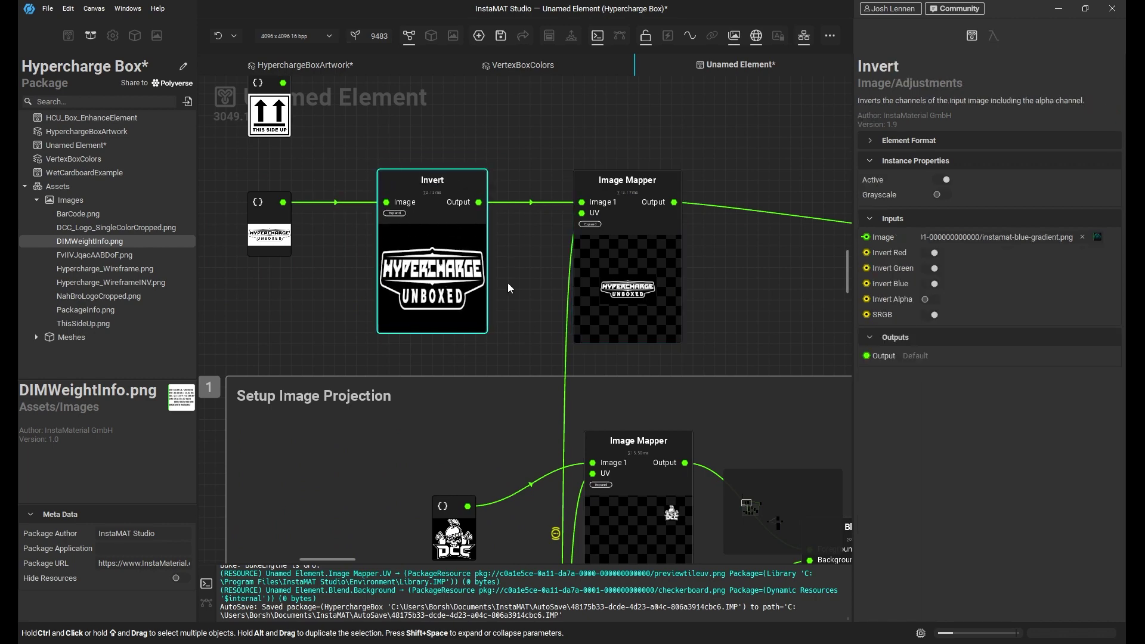
left_click(631, 274)
middle_click_drag(646, 326, 520, 267)
left_click(729, 476)
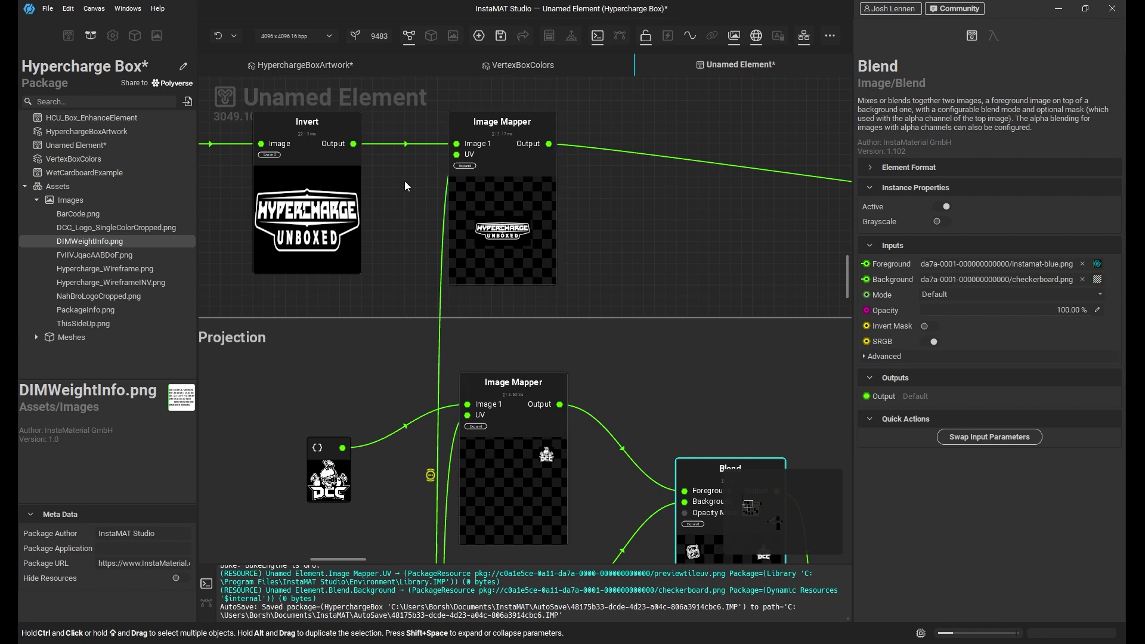
Preview the output of the Blend outside the frame in the image viewer
left_click_drag(649, 237, 661, 440)
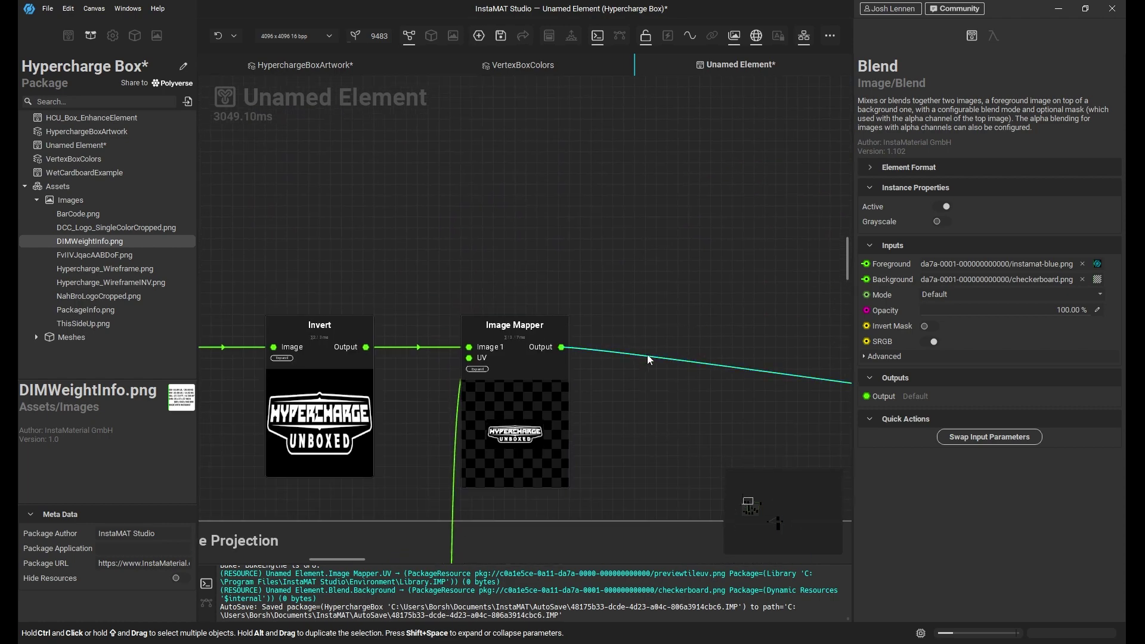
scroll(648, 357, "down", 5)
left_click_drag(699, 388, 459, 320)
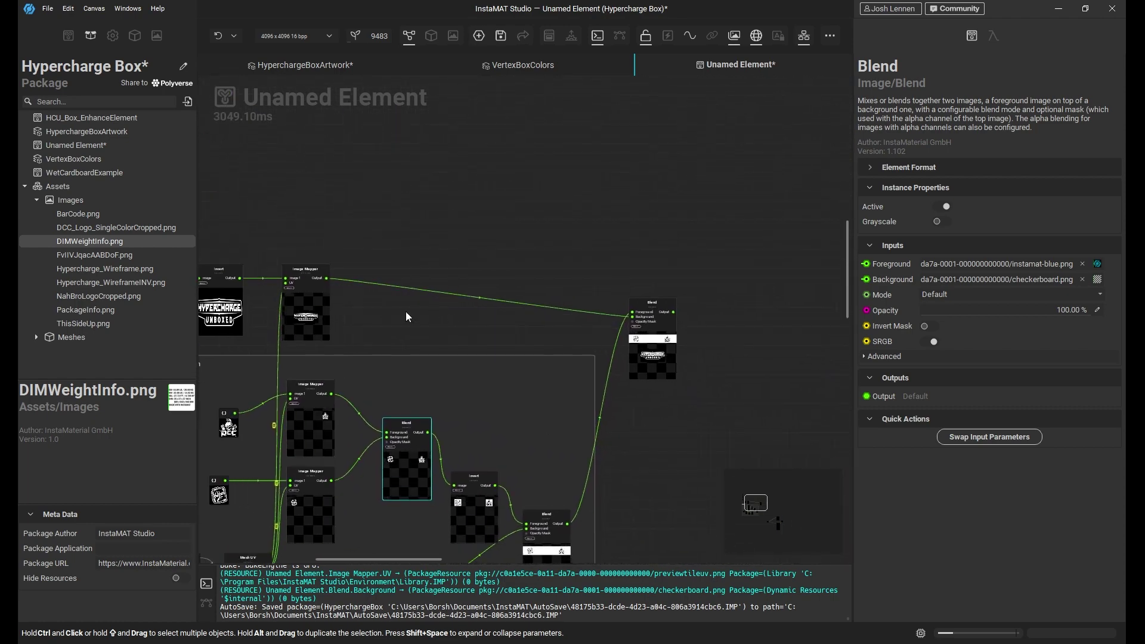
scroll(372, 305, "up", 3)
left_click_drag(529, 324, 569, 310)
left_click(363, 284)
left_click(781, 278)
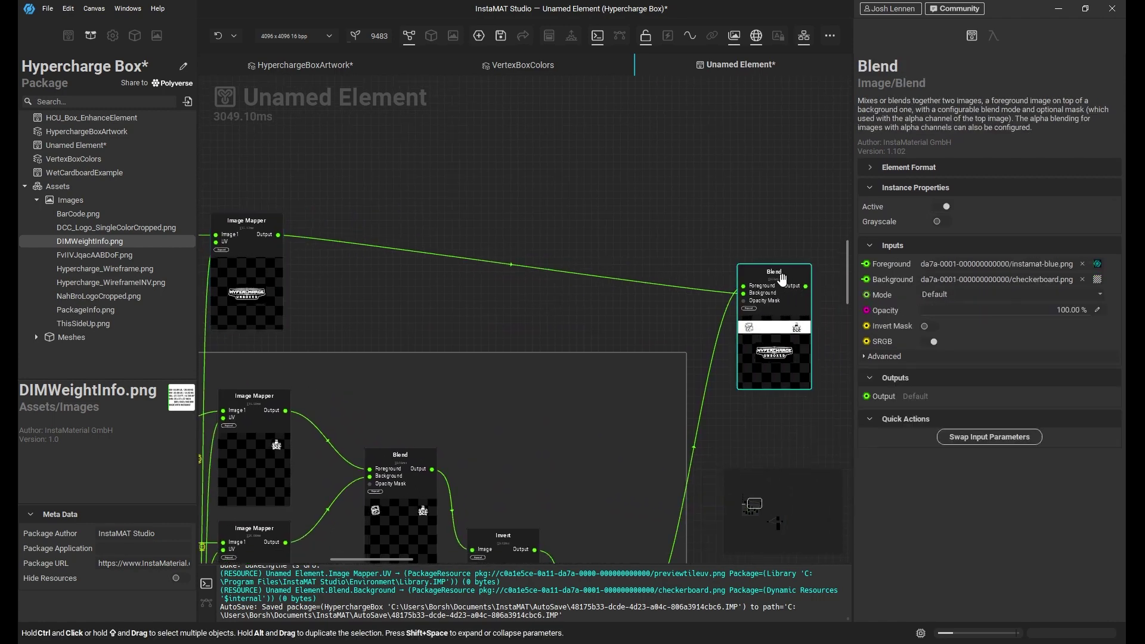
double_click(781, 279)
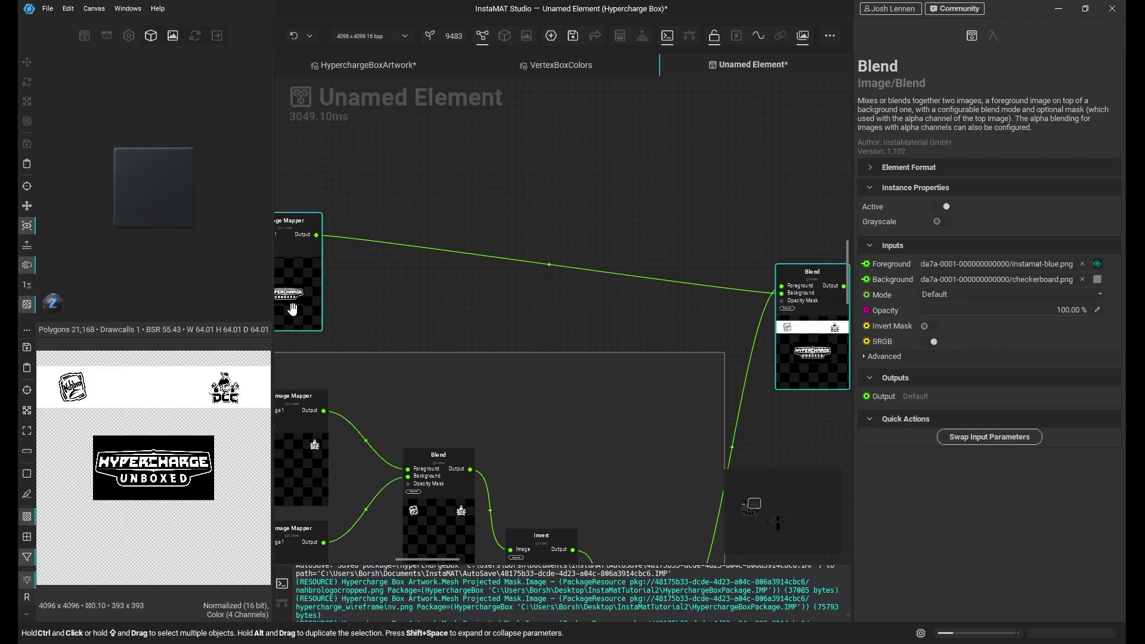
Shift the Hypercharge Image Mapper upward by setting its Offset to 0.00 in X and 0.20 in Y
left_click(294, 306)
left_click_drag(423, 325, 552, 338)
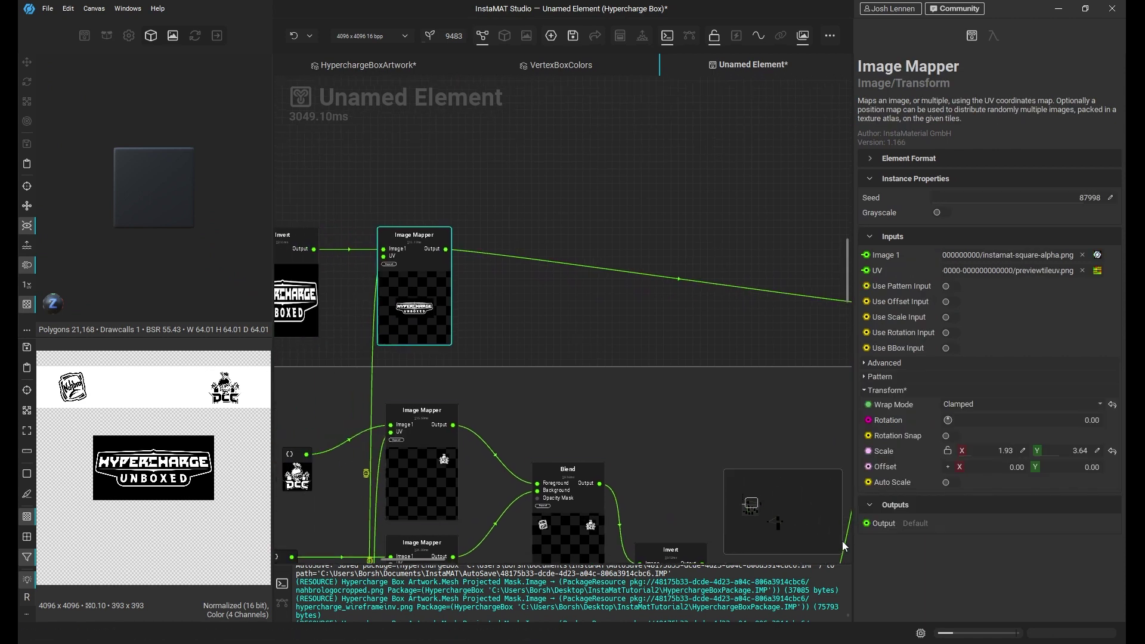
left_click(948, 467)
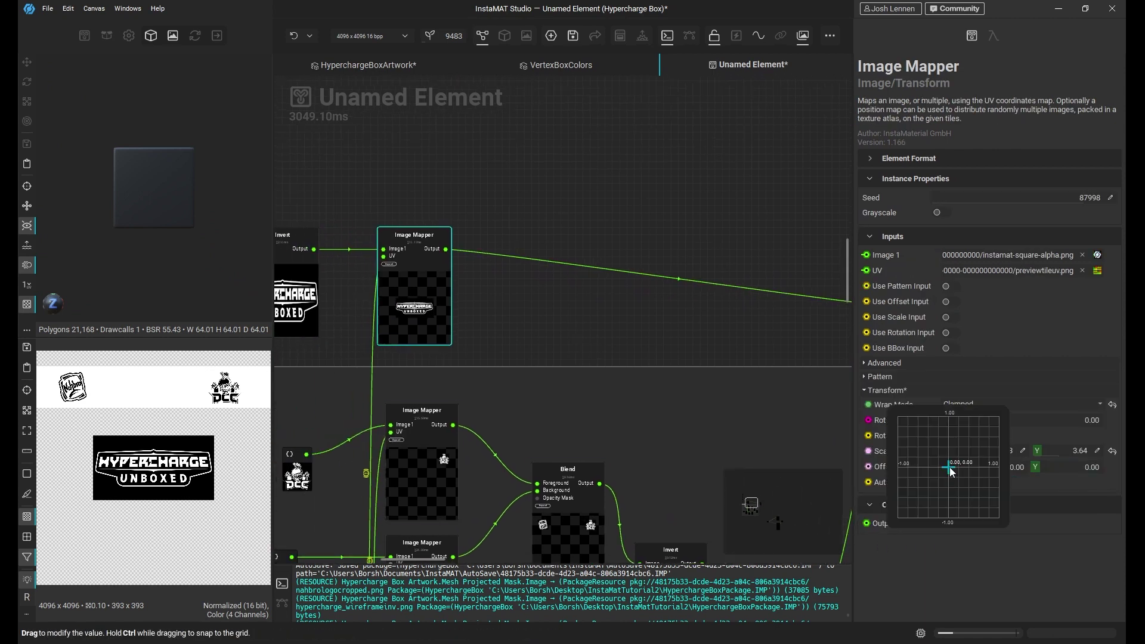
left_click_drag(949, 471, 948, 457)
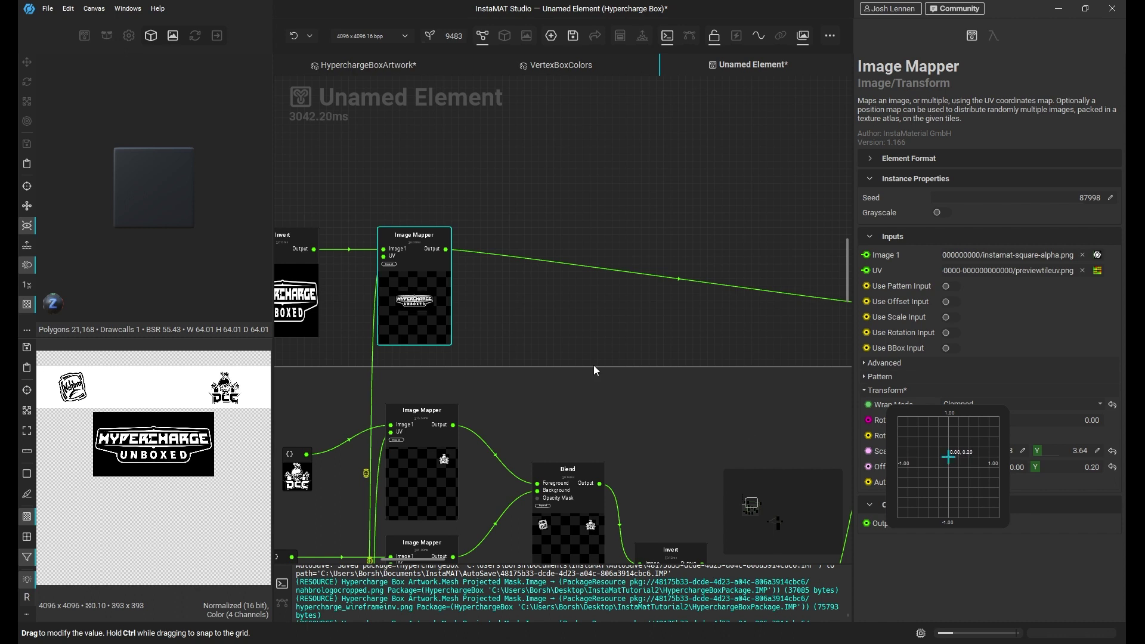
Duplicate the Hypercharge Invert and Image Mapper above the originals and feed the This Side Up image through the copies
left_click_drag(563, 300, 644, 384)
left_click_drag(540, 374, 639, 388)
left_click(475, 394)
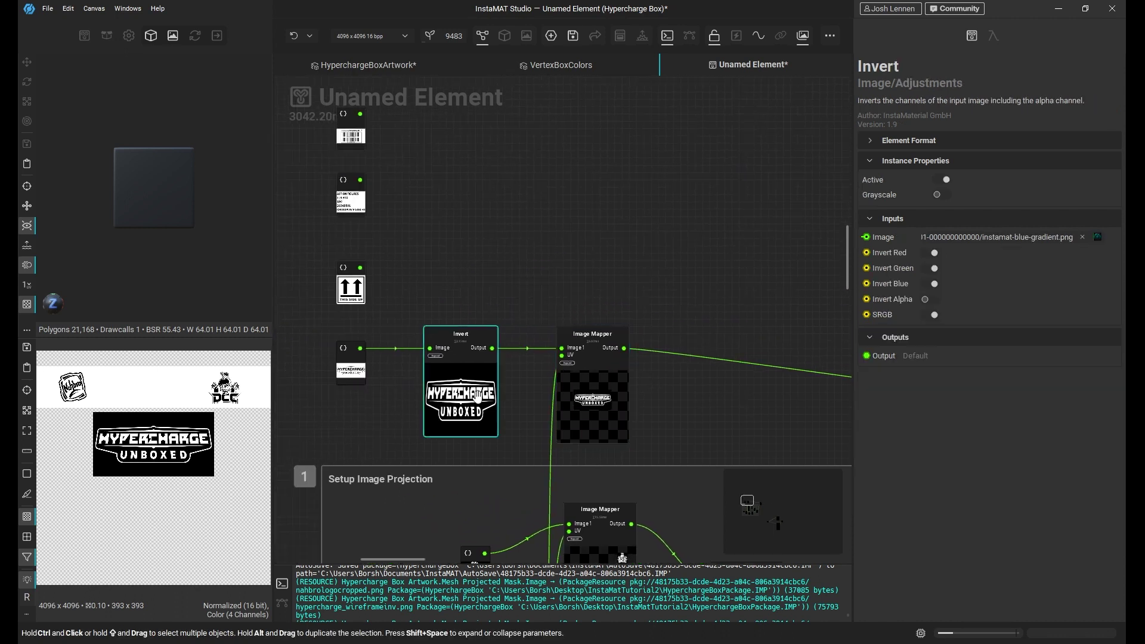
left_click(595, 391, "ctrl")
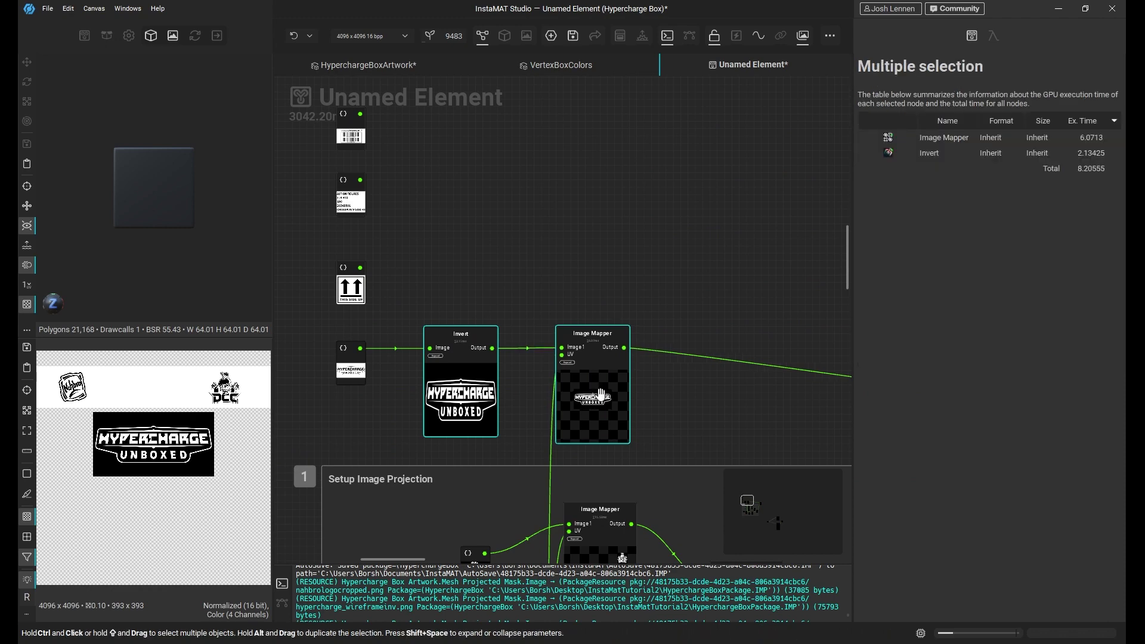
left_click_drag(597, 388, 604, 249, "alt")
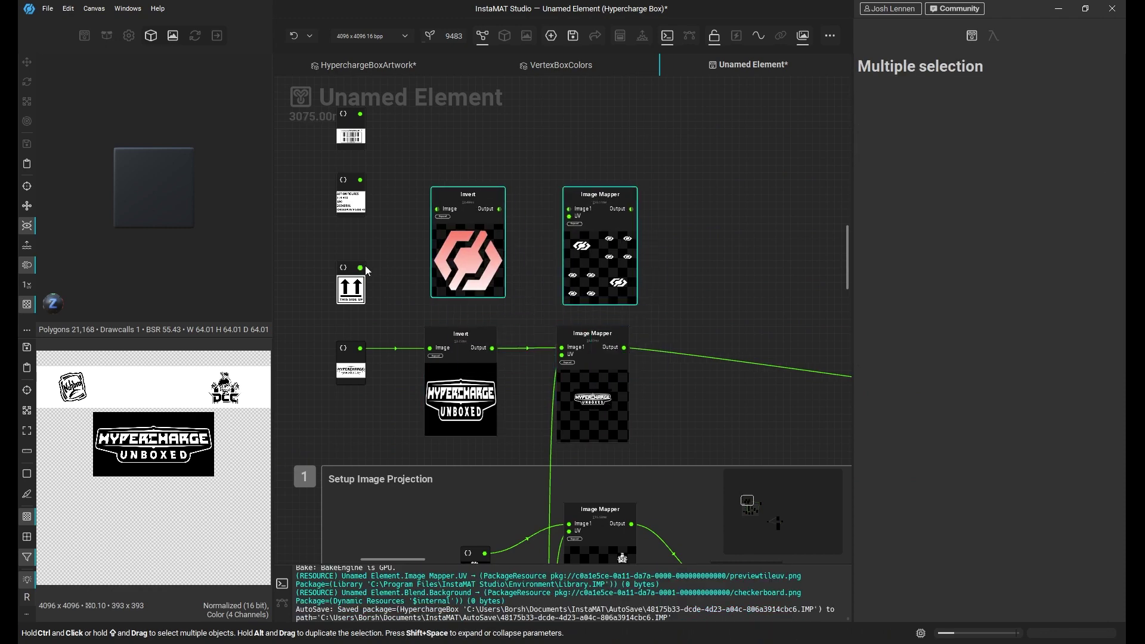
left_click_drag(366, 271, 568, 209)
Move the plane mesh and Mesh UV nodes farther left, clear of the logo image nodes
middle_click_drag(546, 330, 526, 134)
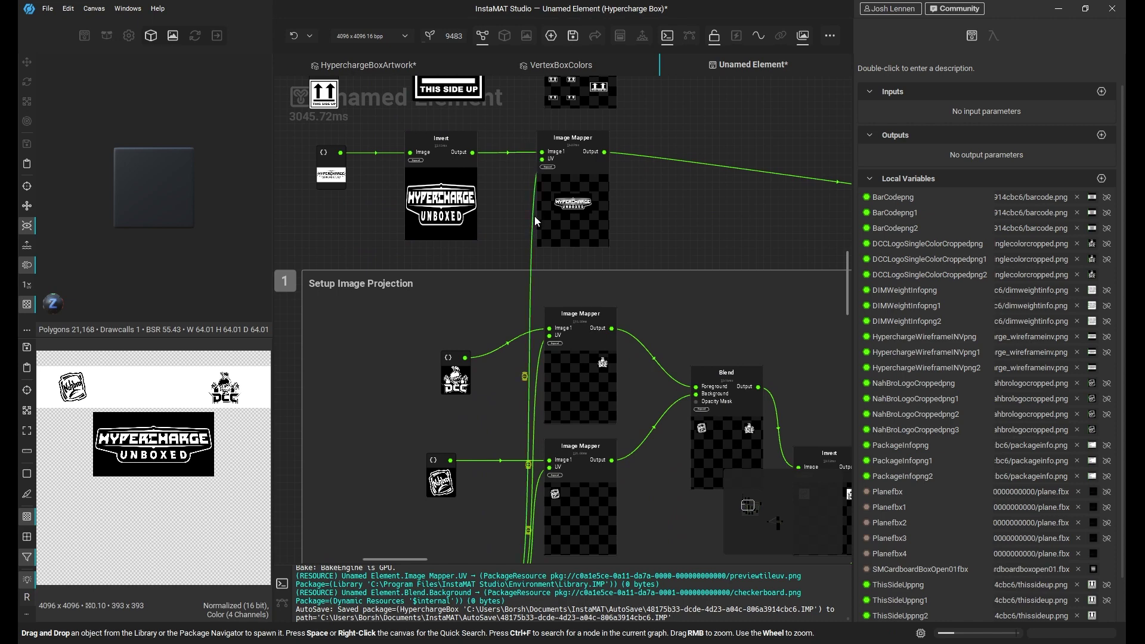
middle_click_drag(546, 208, 587, 343)
middle_click_drag(583, 440, 564, 152)
middle_click_drag(575, 401, 565, 377)
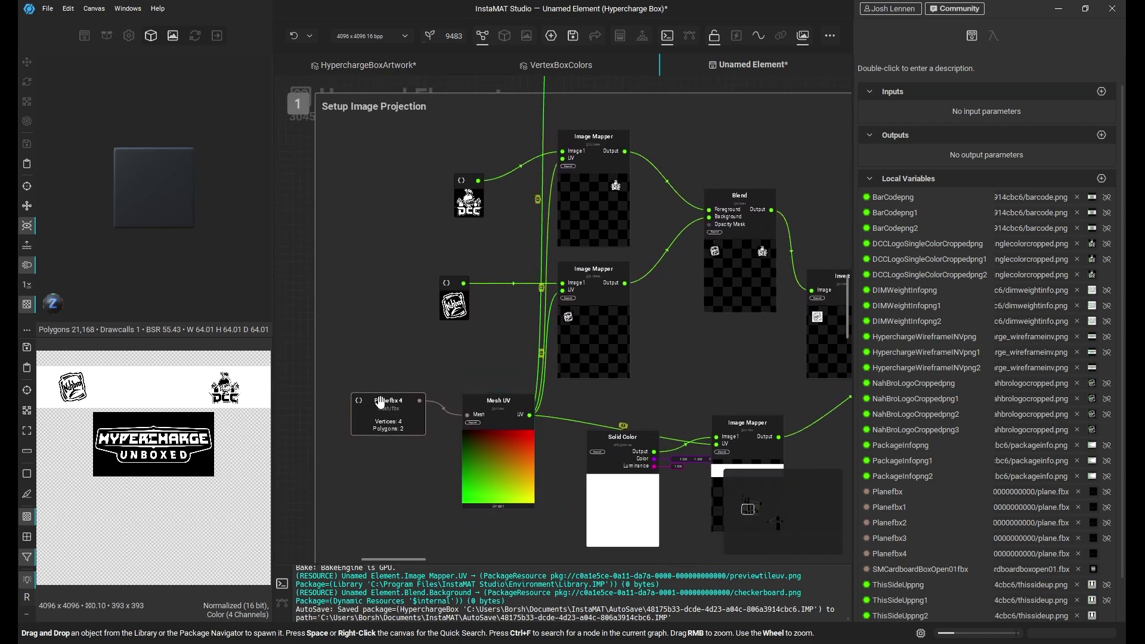
left_click(396, 417)
left_click(401, 425)
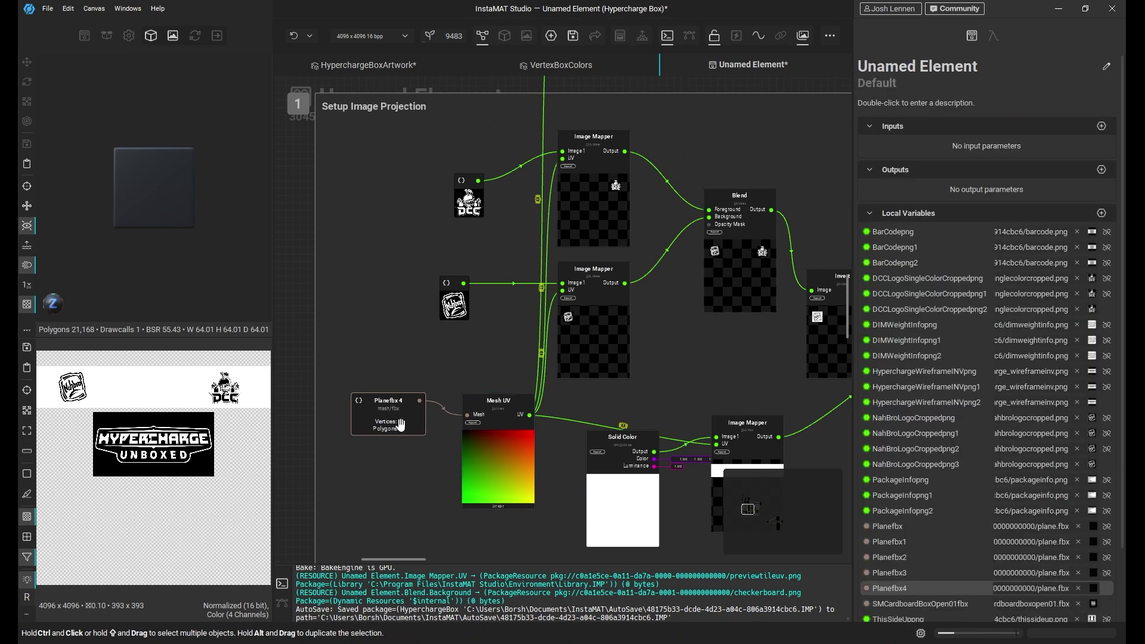
left_click(486, 462)
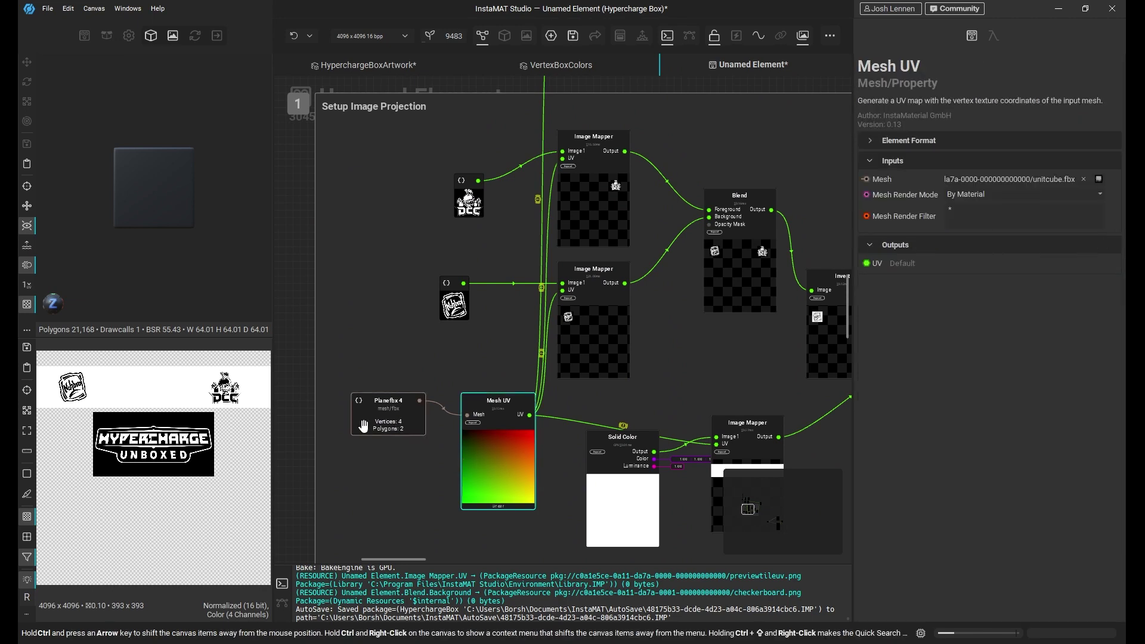
scroll(447, 447, "down", 3)
left_click_drag(499, 452, 324, 372)
Extend the Setup Image Projection frame left and upward to enclose the mesh, package info, This Side Up and Hypercharge nodes
left_click_drag(481, 302, 370, 301)
middle_click_drag(715, 255, 390, 404)
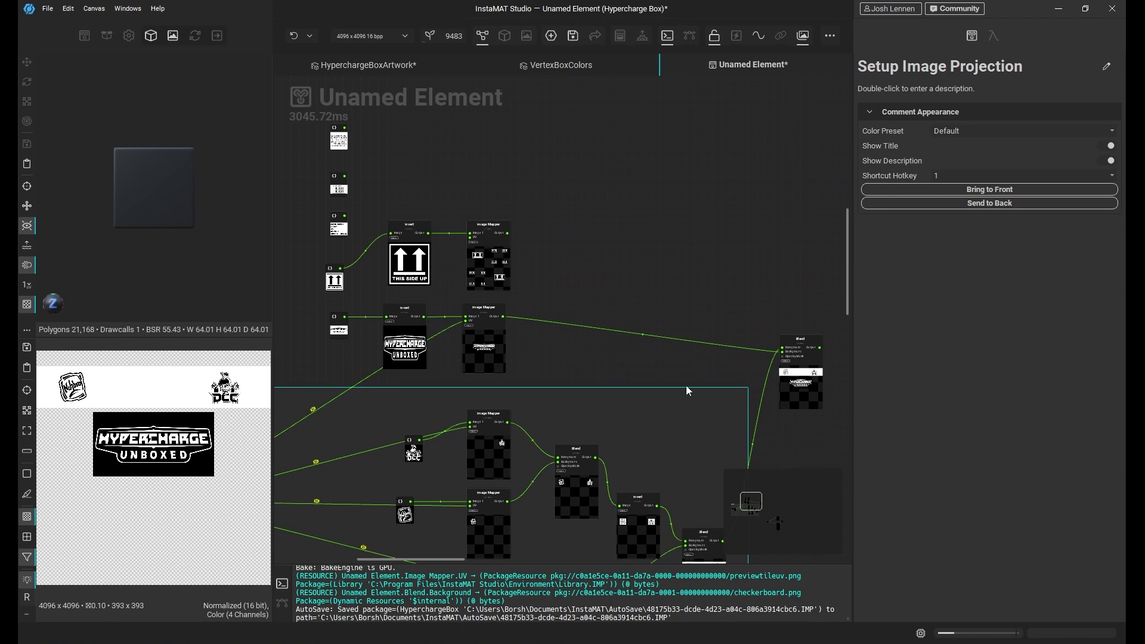
left_click_drag(684, 387, 606, 141)
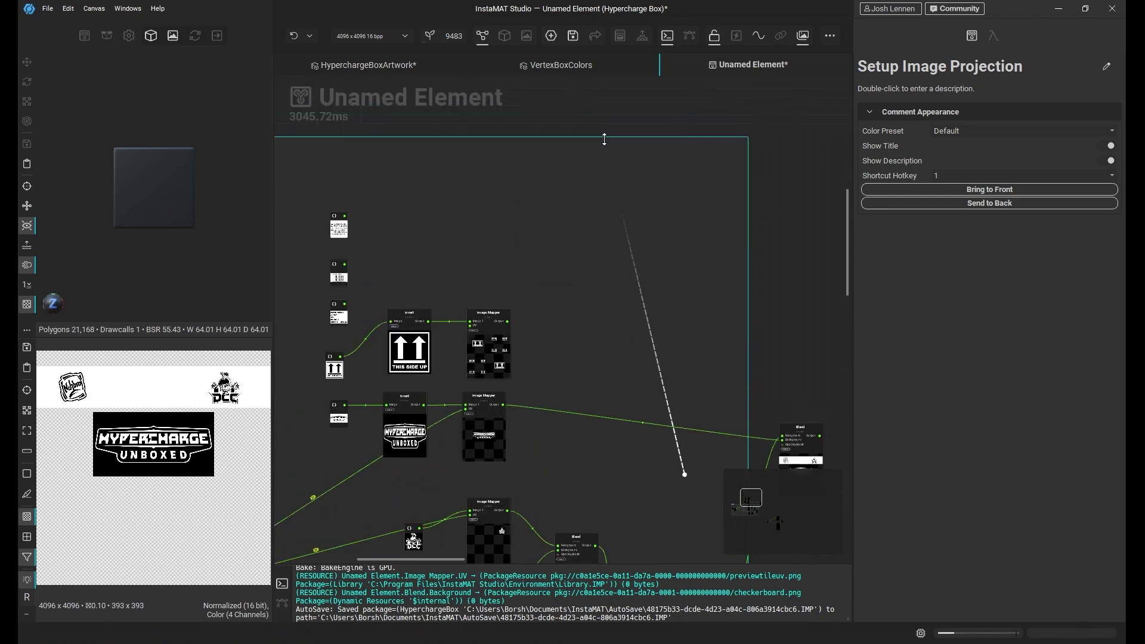
Connect the Mesh UV output to the UV input of the This Side Up Image Mapper
middle_click_drag(446, 438, 619, 316)
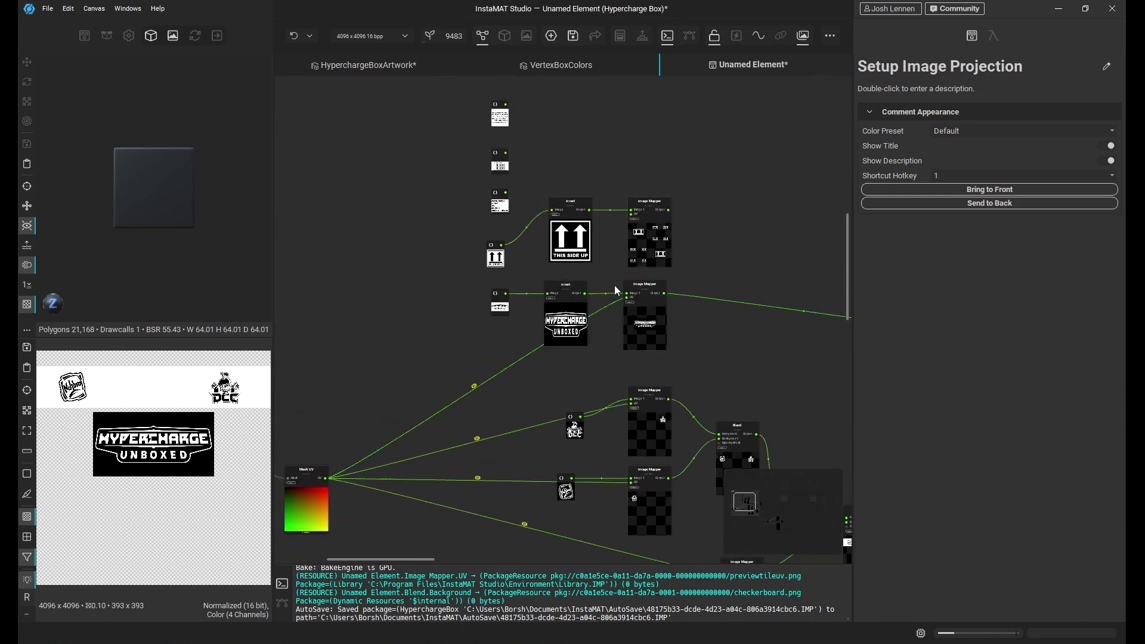
scroll(614, 285, "up", 2)
left_click(531, 397)
left_click_drag(525, 403, 747, 159)
middle_click_drag(751, 167, 446, 231)
Set the This Side Up Image Mapper's Y Scale to 1.93 and align the node above the Hypercharge Image Mapper
left_click(469, 249)
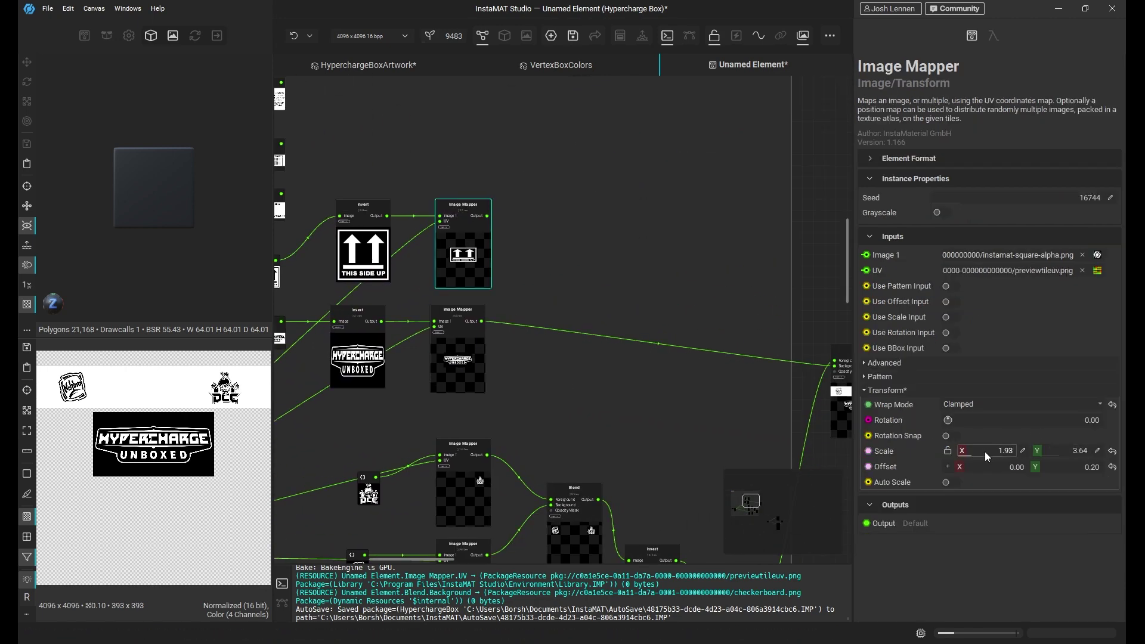
left_click(1097, 451)
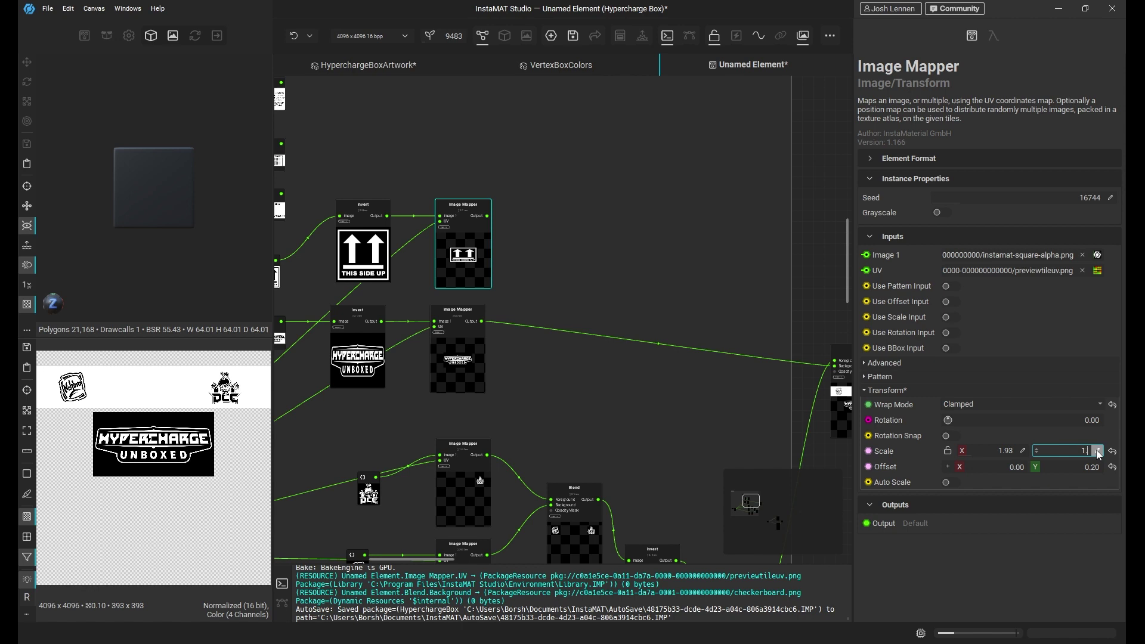
key("Return")
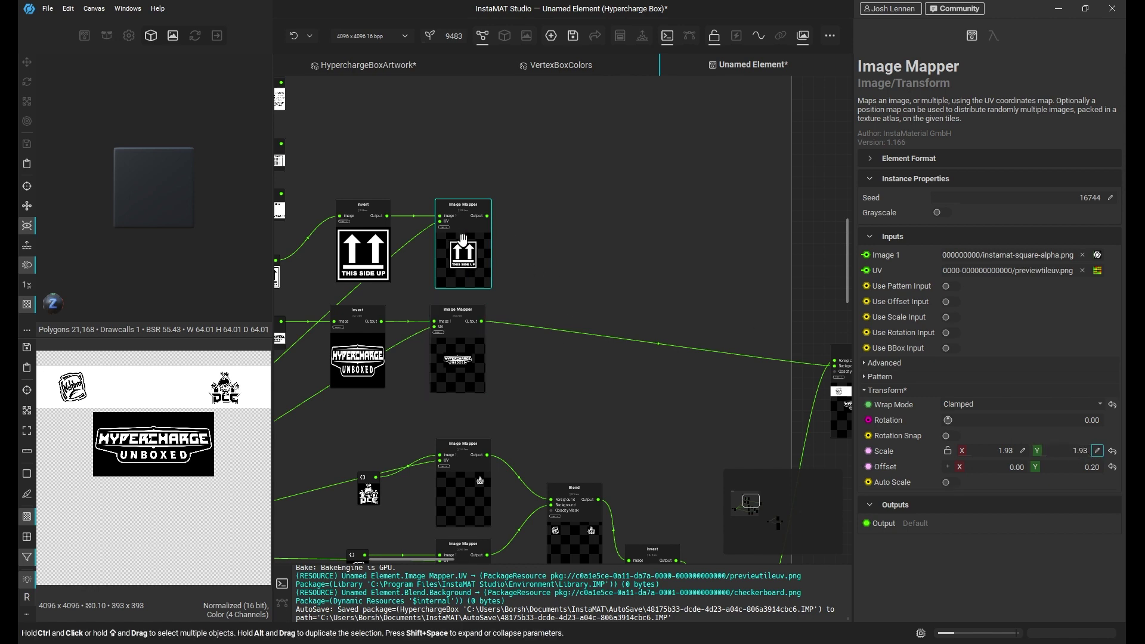
left_click_drag(463, 262, 460, 263)
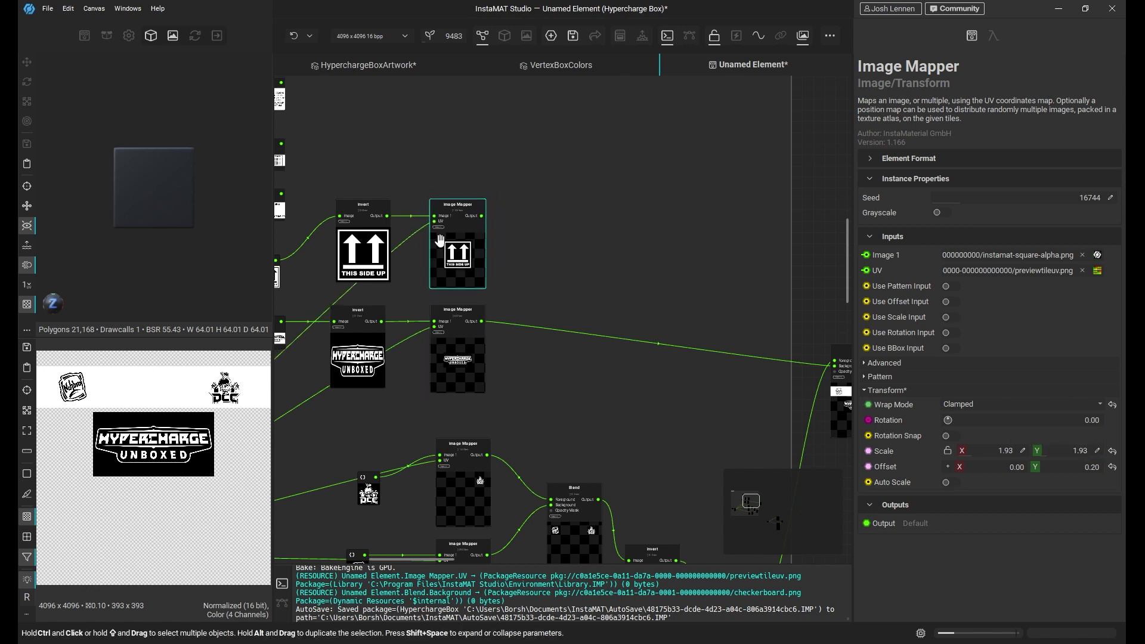
Widen the Setup Image Projection frame to enclose the final Blend and align that Blend with the Hypercharge Image Mapper
middle_click_drag(440, 240, 268, 193)
middle_click_drag(620, 253, 628, 250)
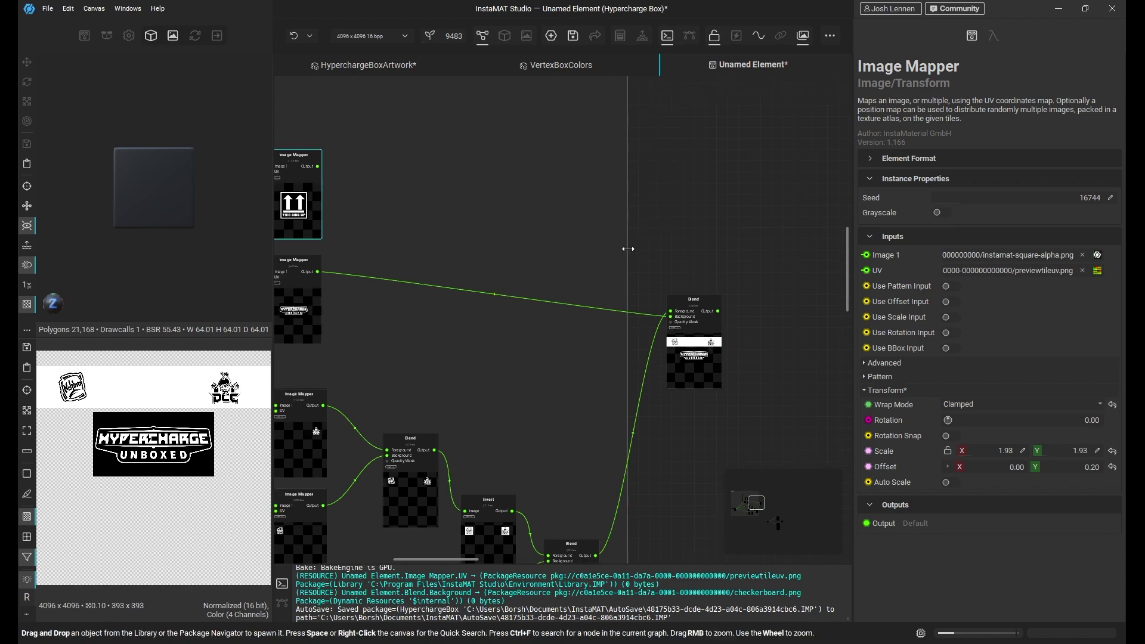
left_click_drag(627, 248, 798, 243)
left_click_drag(702, 331, 696, 286)
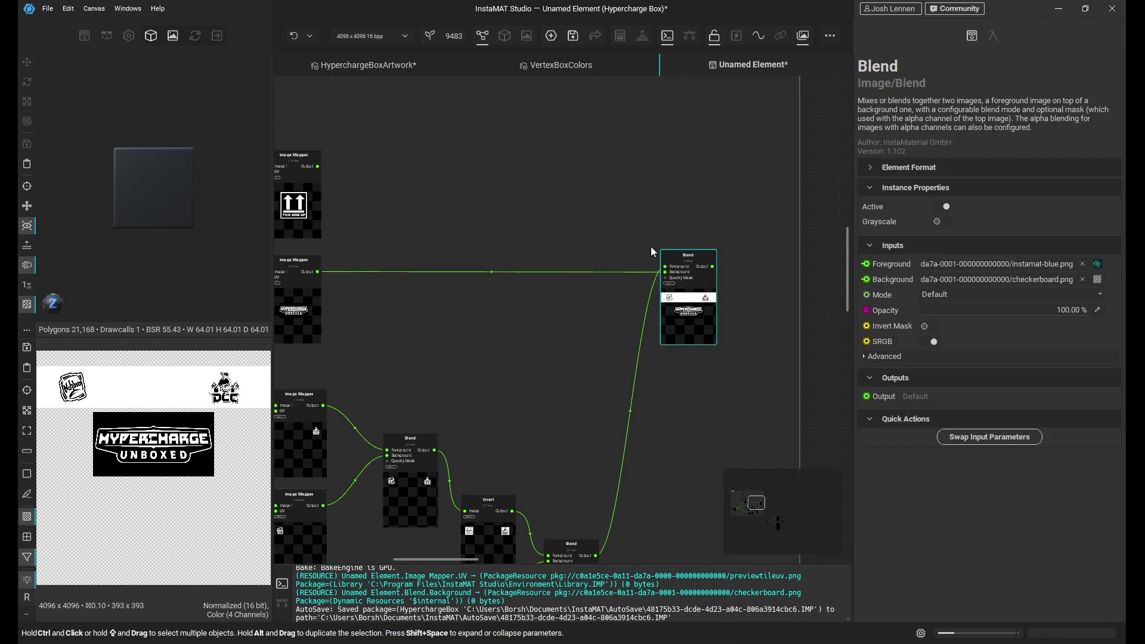
Duplicate the final Blend above it, with the original Blend as Foreground and the This Side Up Image Mapper as Background
middle_click_drag(651, 250, 694, 294)
key("ctrl+v")
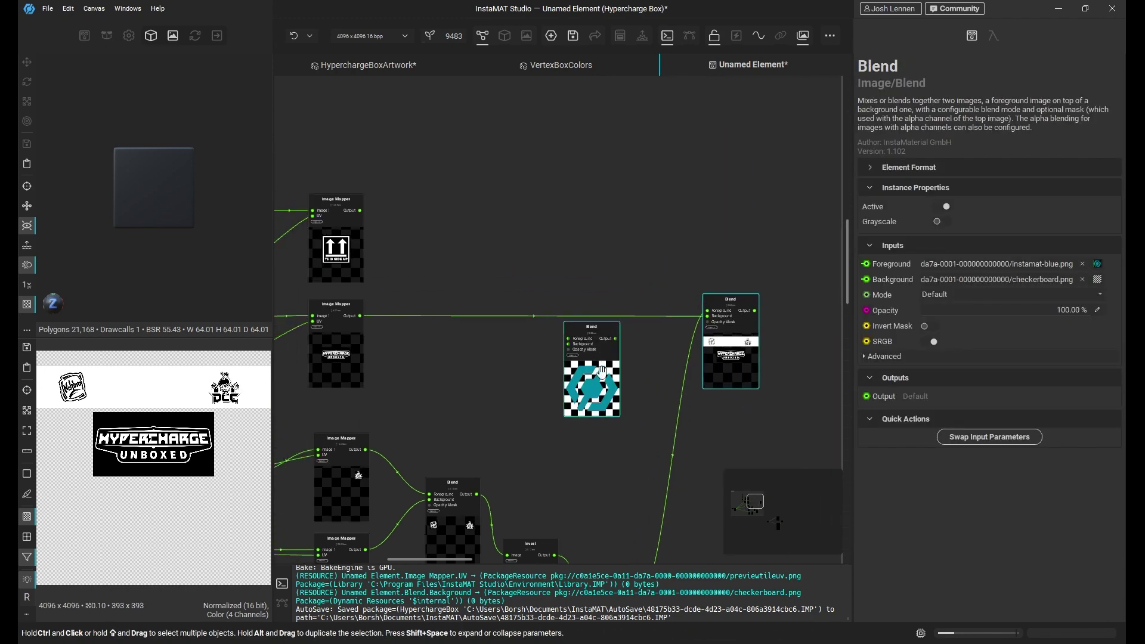
left_click_drag(601, 386, 677, 219)
left_click_drag(755, 310, 646, 172)
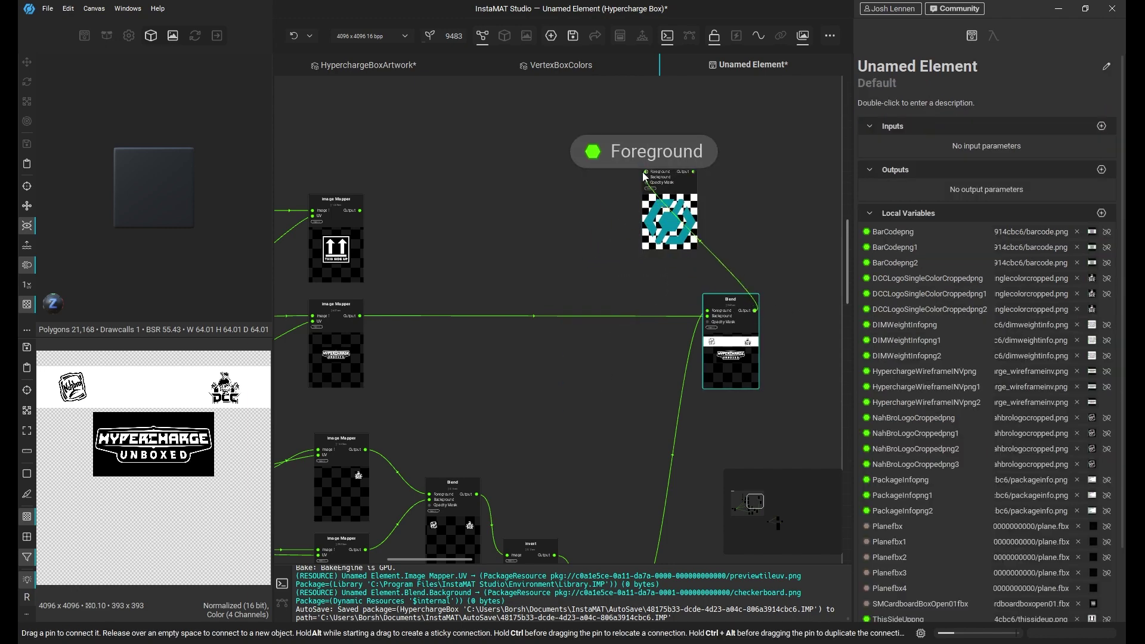
left_click_drag(360, 210, 646, 178)
Set the new Blend node's Mode to Add
left_click(663, 240)
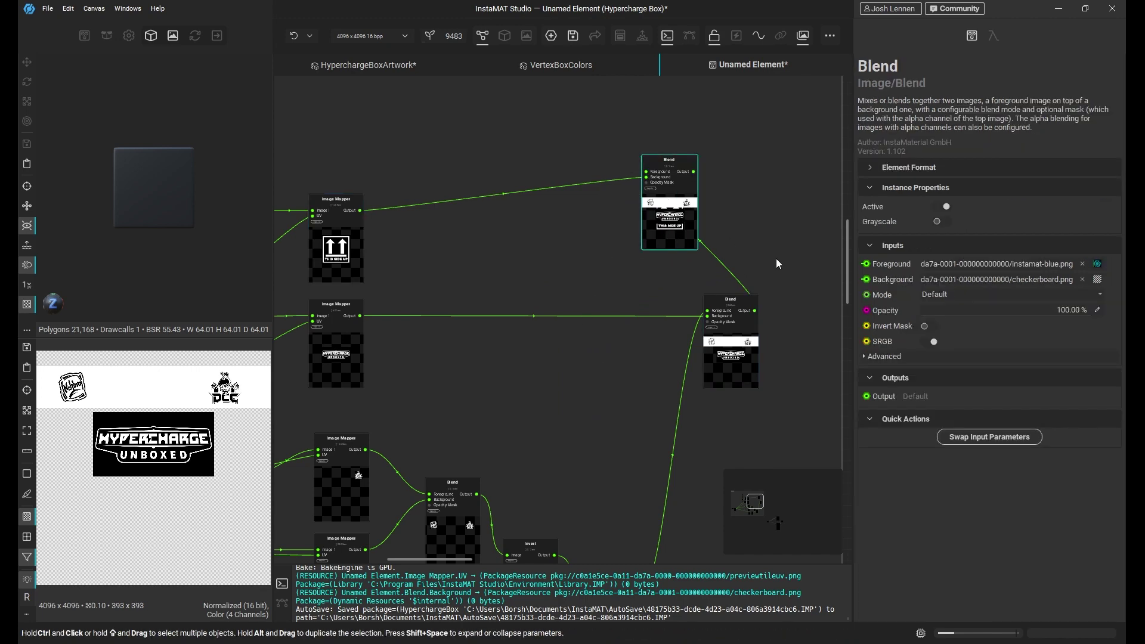
left_click(954, 293)
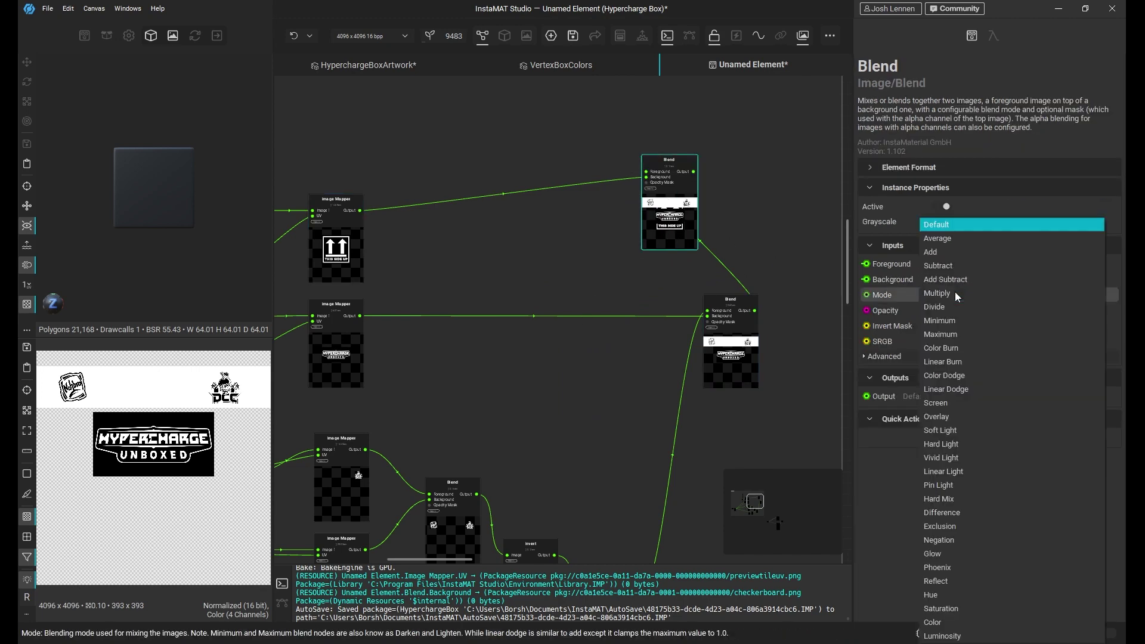
left_click(946, 252)
Preview the new Blend while moving the This Side Up Image Mapper down to a Y Offset of about -0.40
left_click(337, 263)
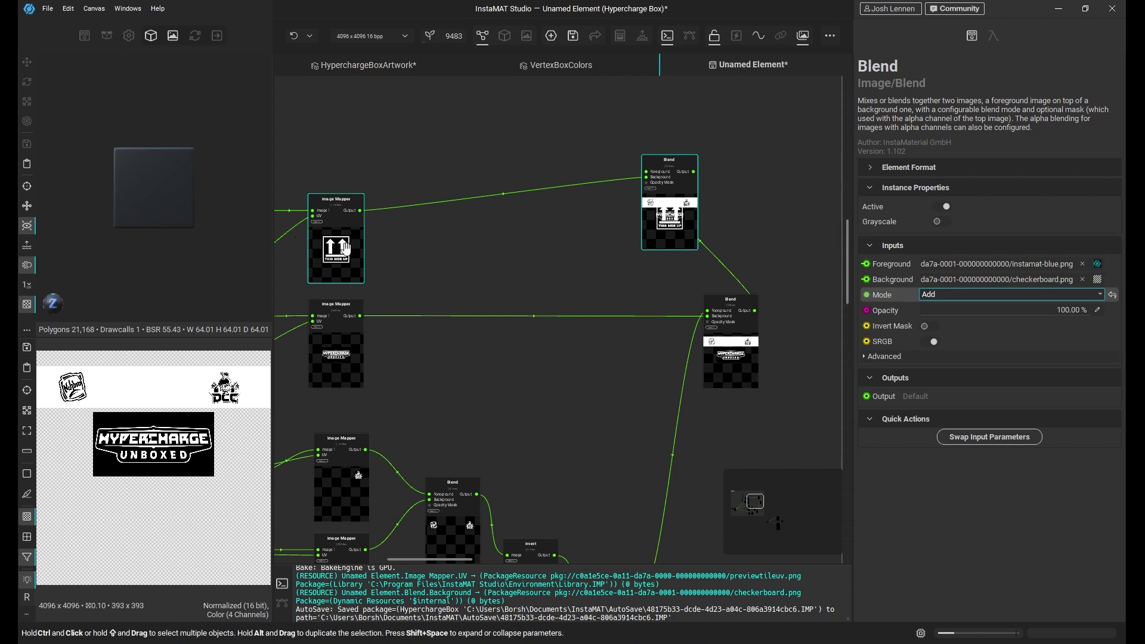
middle_click_drag(538, 295, 684, 321)
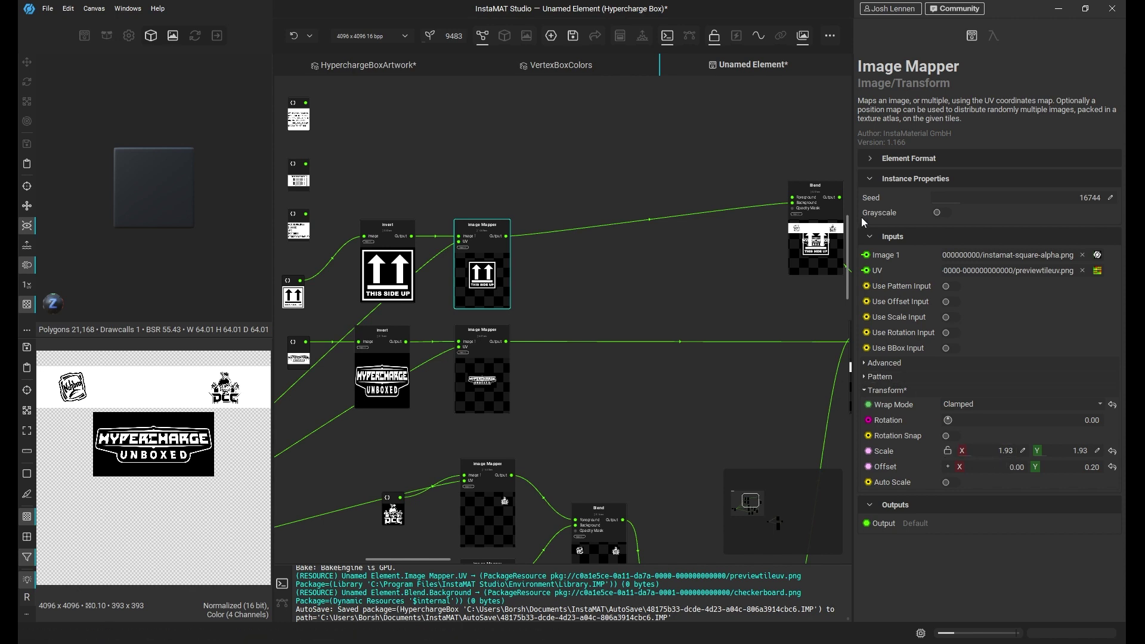
left_click(816, 204)
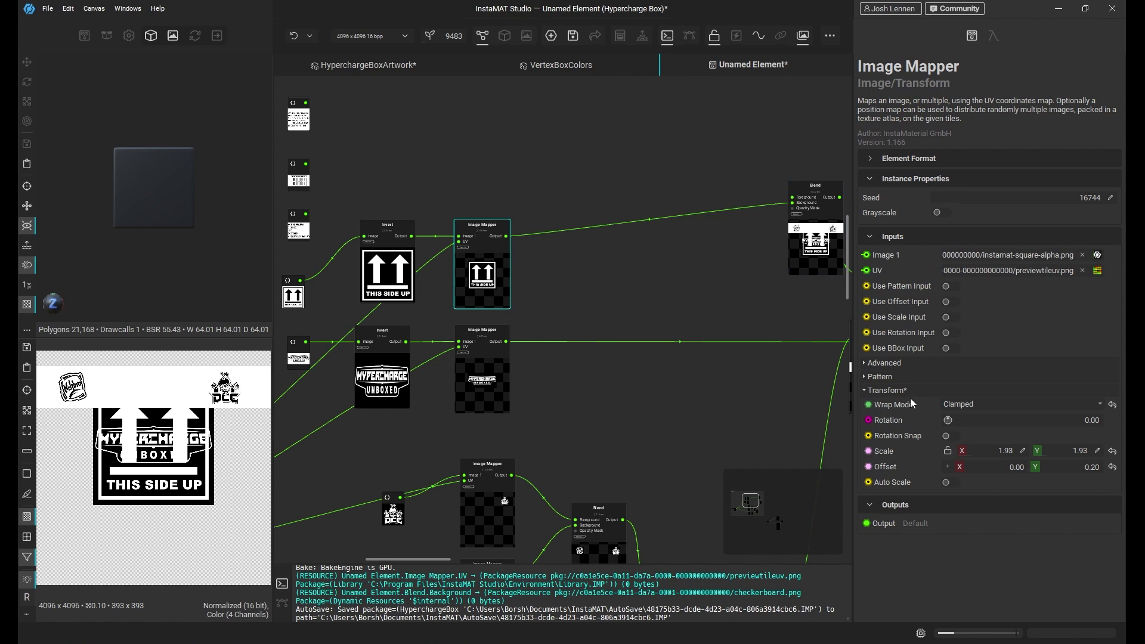
left_click(948, 469)
left_click_drag(950, 456, 948, 487)
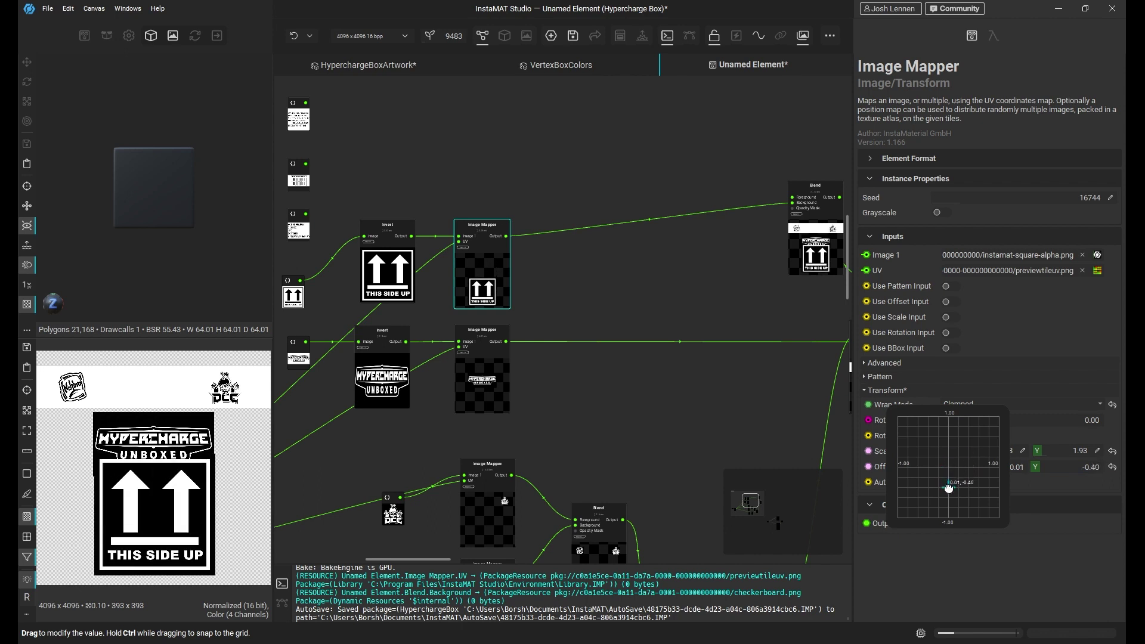
Shrink the This Side Up image by setting its Image Mapper Scale to about 5.04 and its Offset to about 0.01, -0.64
left_click(1043, 500)
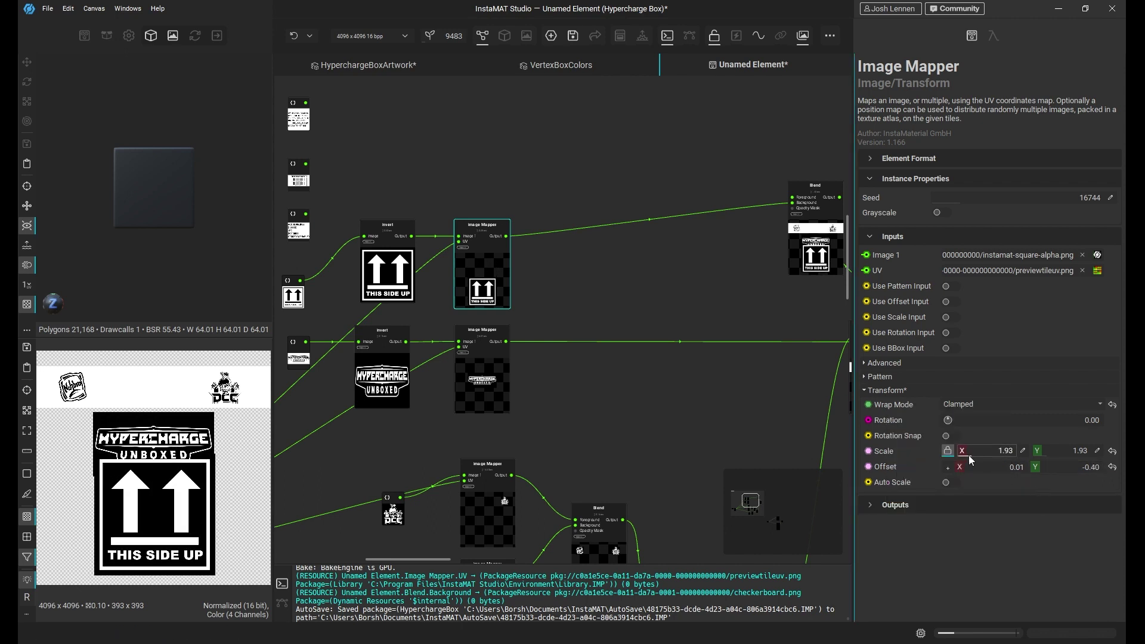
left_click_drag(973, 453, 948, 500)
left_click(948, 468)
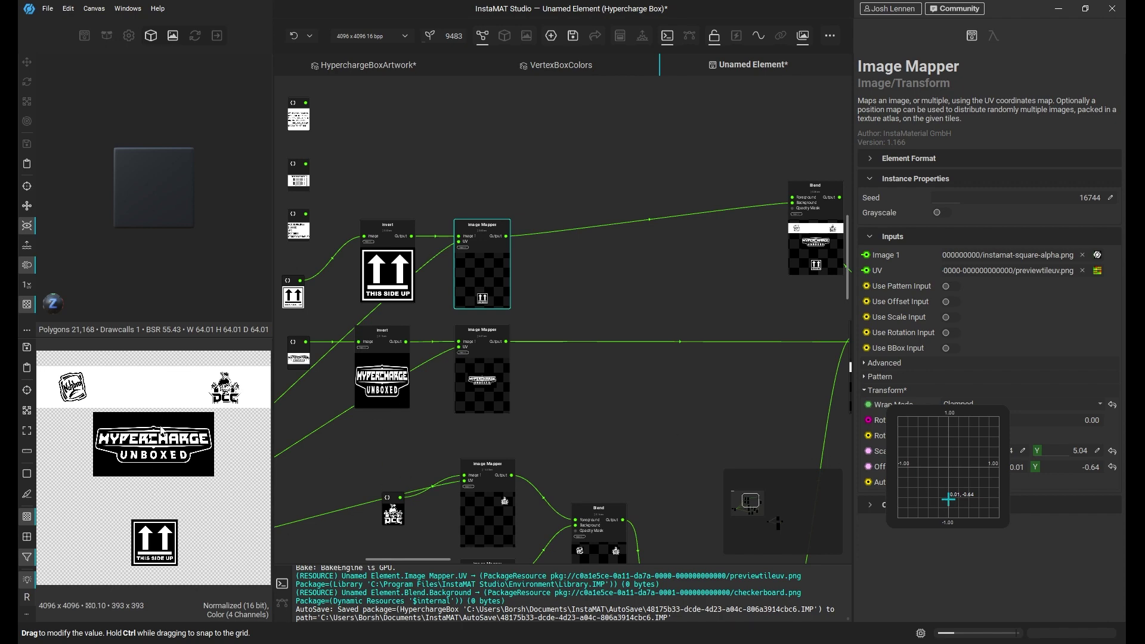
Move the dimension/weight, barcode and package info image nodes higher, and align the This Side Up image node with its Invert node
left_click(458, 334, "ctrl")
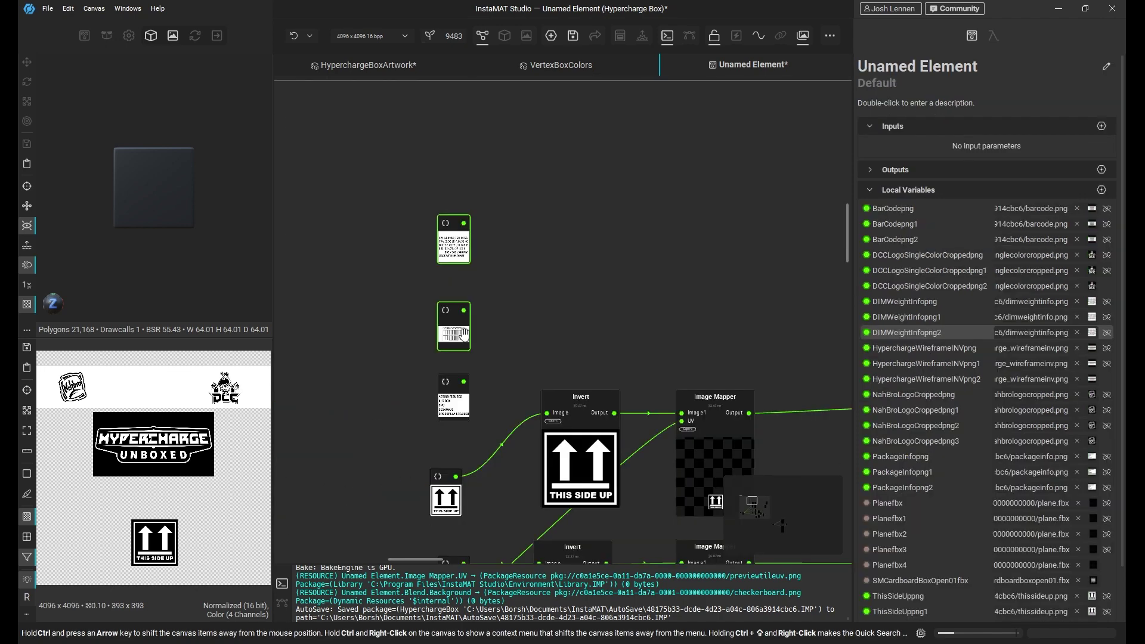
left_click(456, 407, "ctrl")
left_click_drag(455, 409, 447, 290)
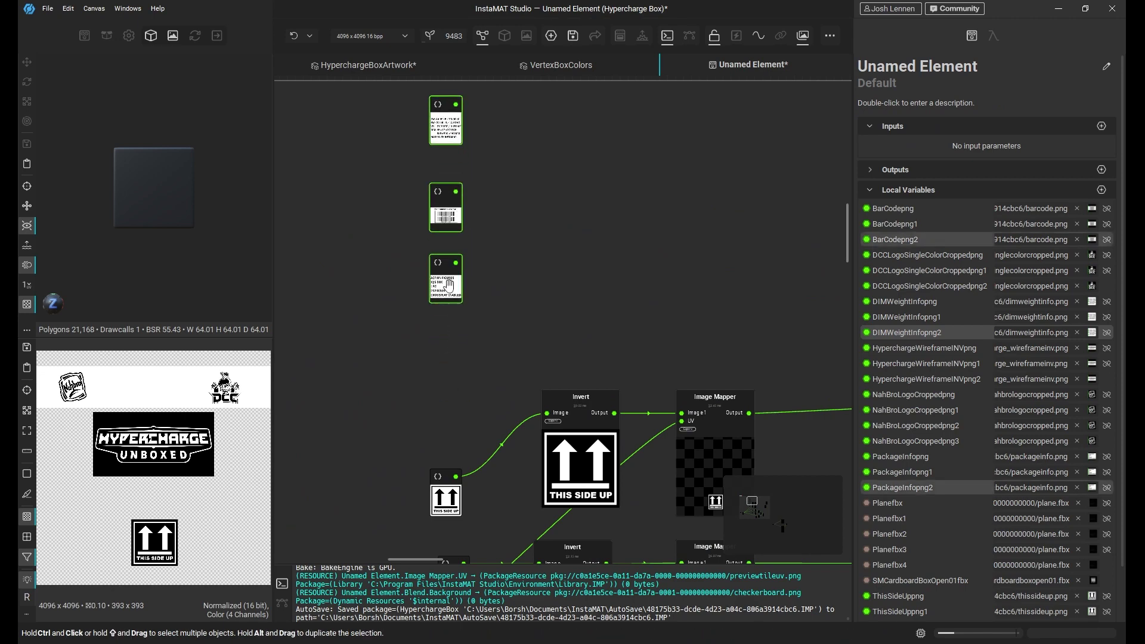
middle_click_drag(563, 315, 442, 256)
left_click(329, 437, "ctrl")
left_click_drag(329, 437, 326, 368)
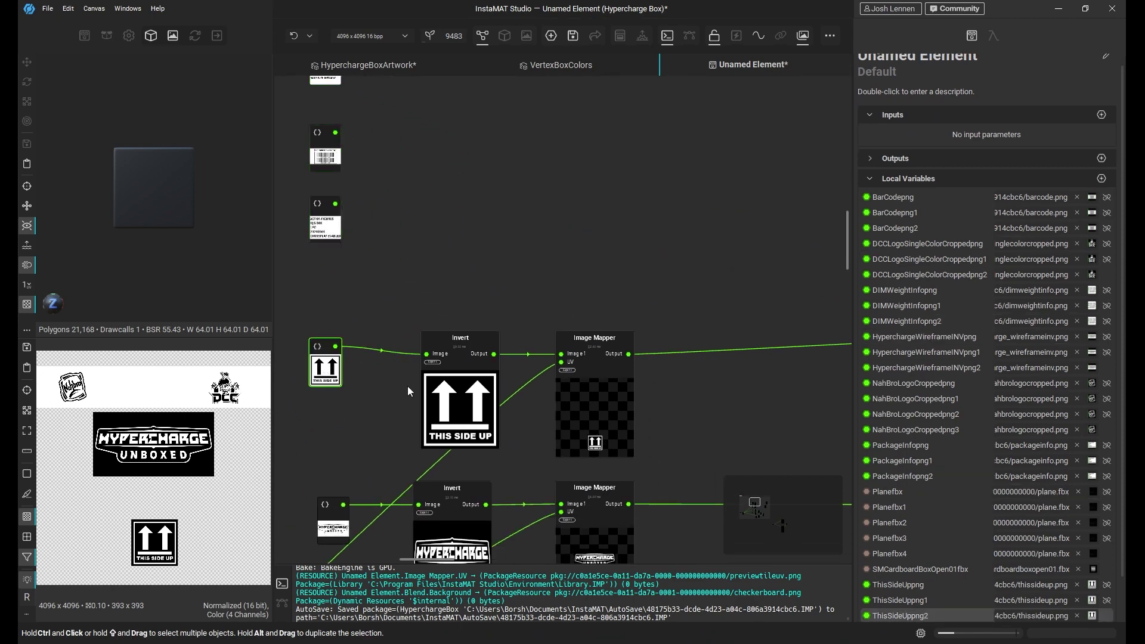
left_click(476, 394)
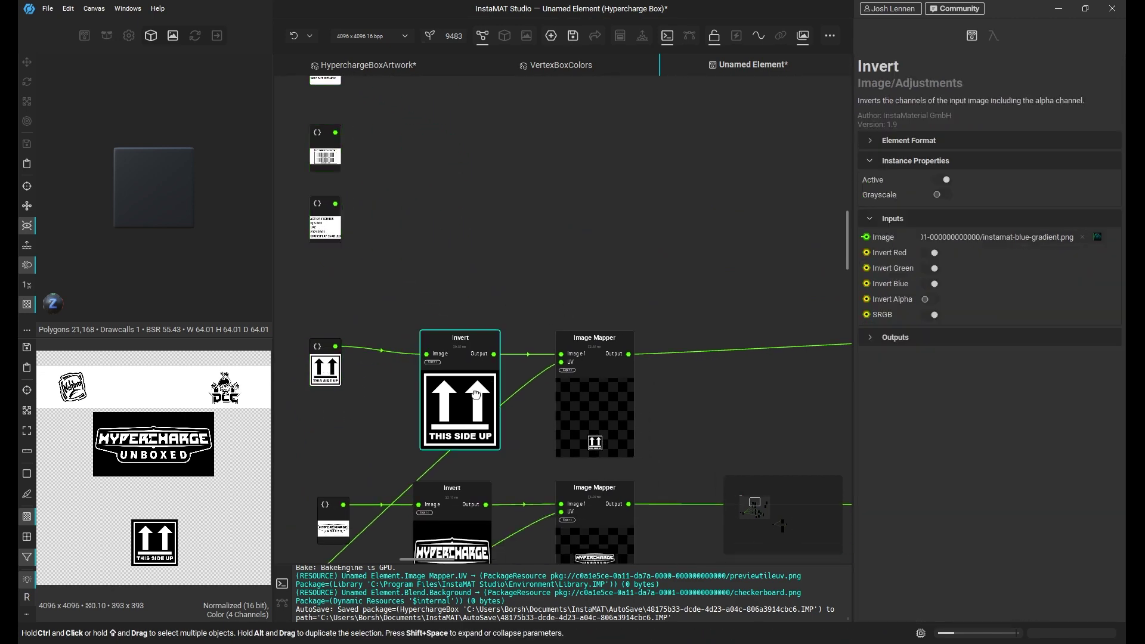
left_click(599, 400, "ctrl")
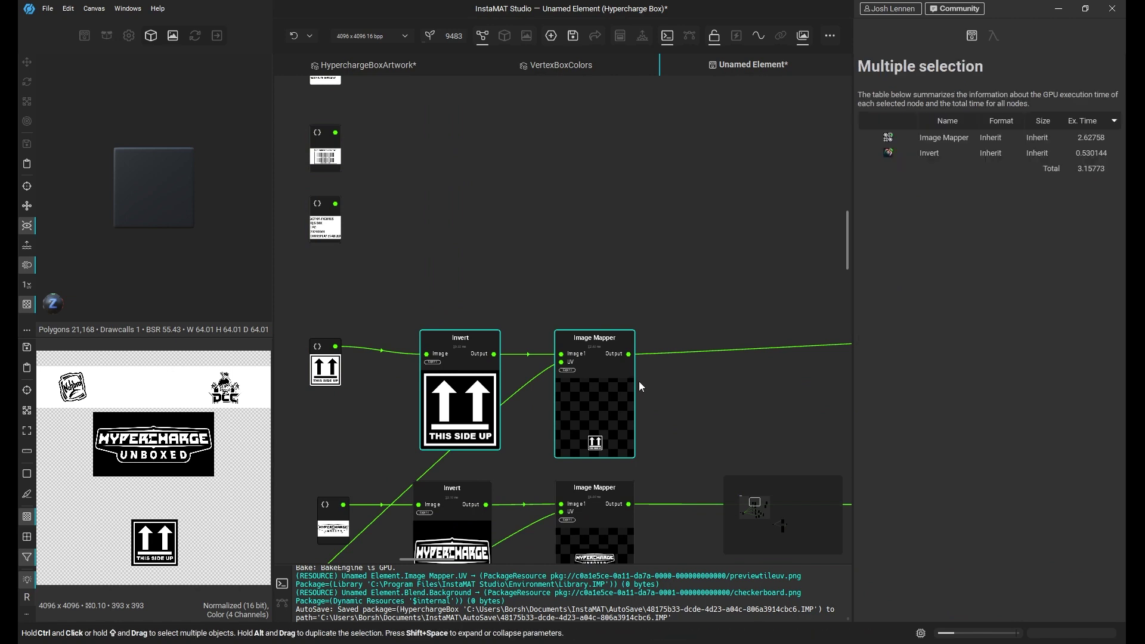
left_click_drag(633, 385, 598, 264, "alt")
middle_click_drag(563, 288, 535, 277)
key("Delete")
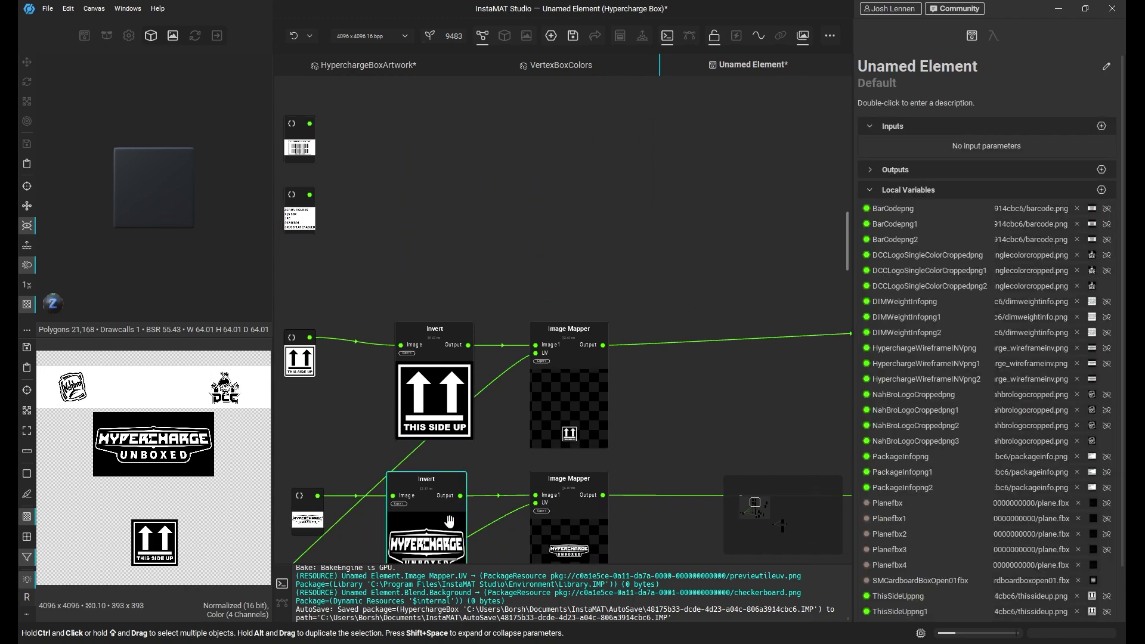
Duplicate the Hypercharge Invert and Image Mapper beside the package info image, then connect that image through the Invert copy into Image 1
left_click(441, 546)
left_click(575, 540, "ctrl")
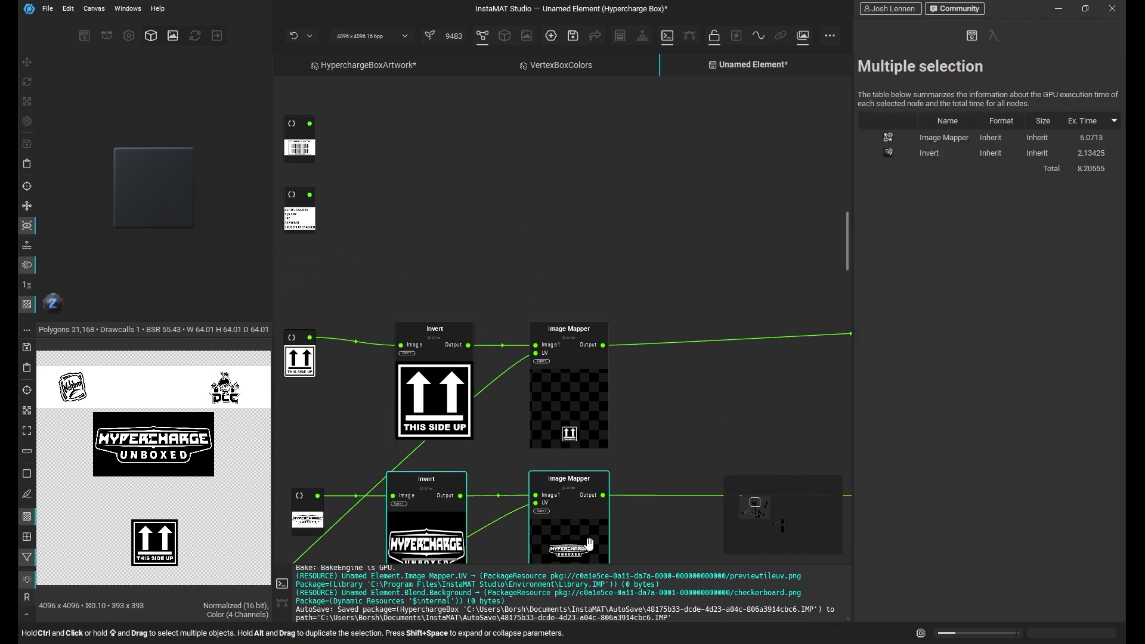
left_click_drag(590, 544, 590, 236, "alt")
left_click_drag(309, 195, 393, 186)
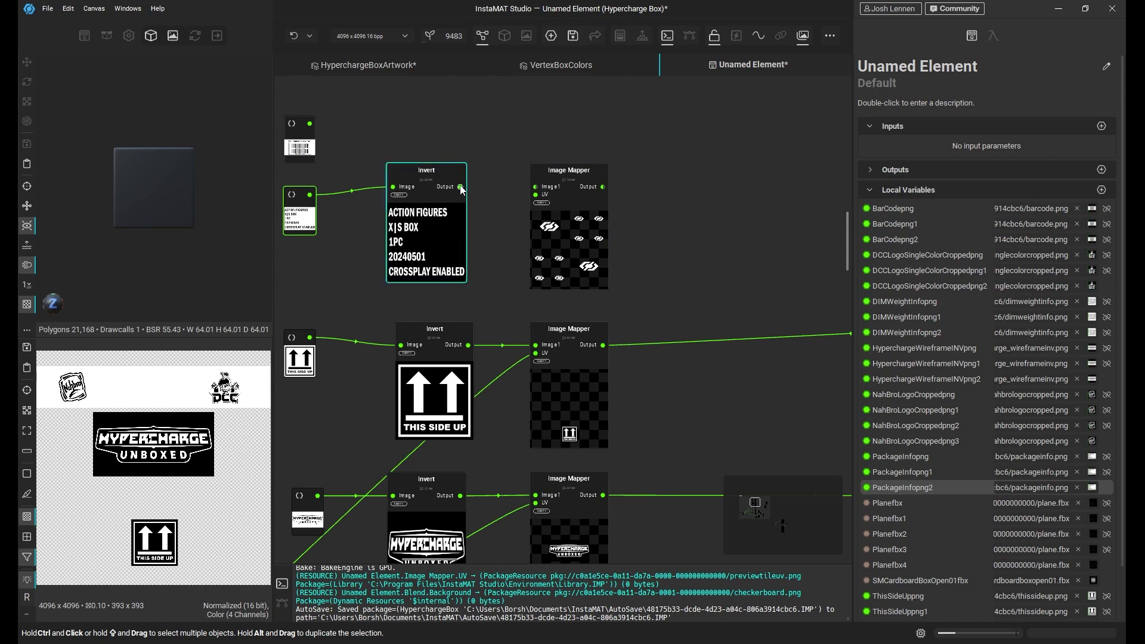
left_click_drag(462, 190, 536, 189)
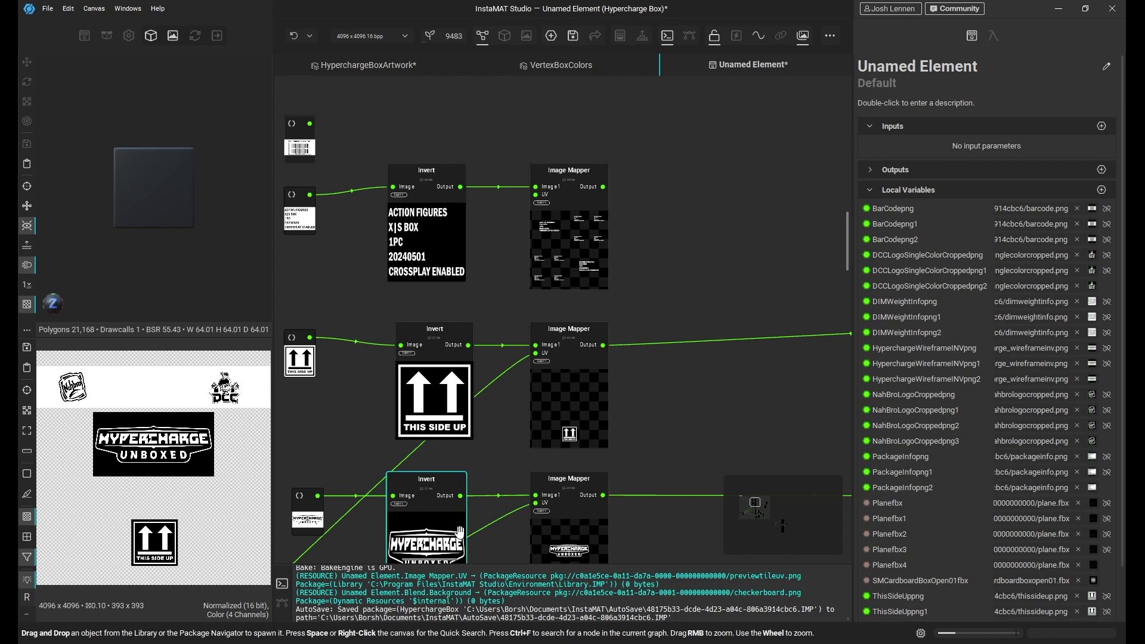
Route the Mesh UV output through a new Reroute Image node into the UV input of the package info Image Mapper
middle_click_drag(459, 531, 424, 497)
middle_click_drag(460, 435, 563, 503)
middle_click_drag(429, 537, 541, 370)
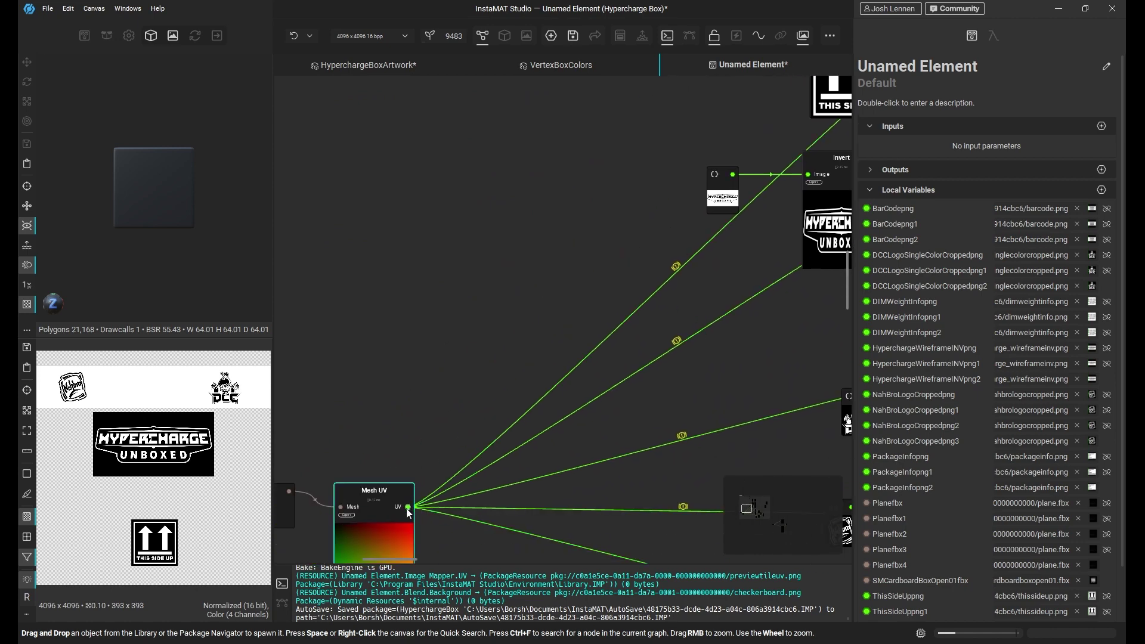
middle_click_drag(433, 516, 403, 542)
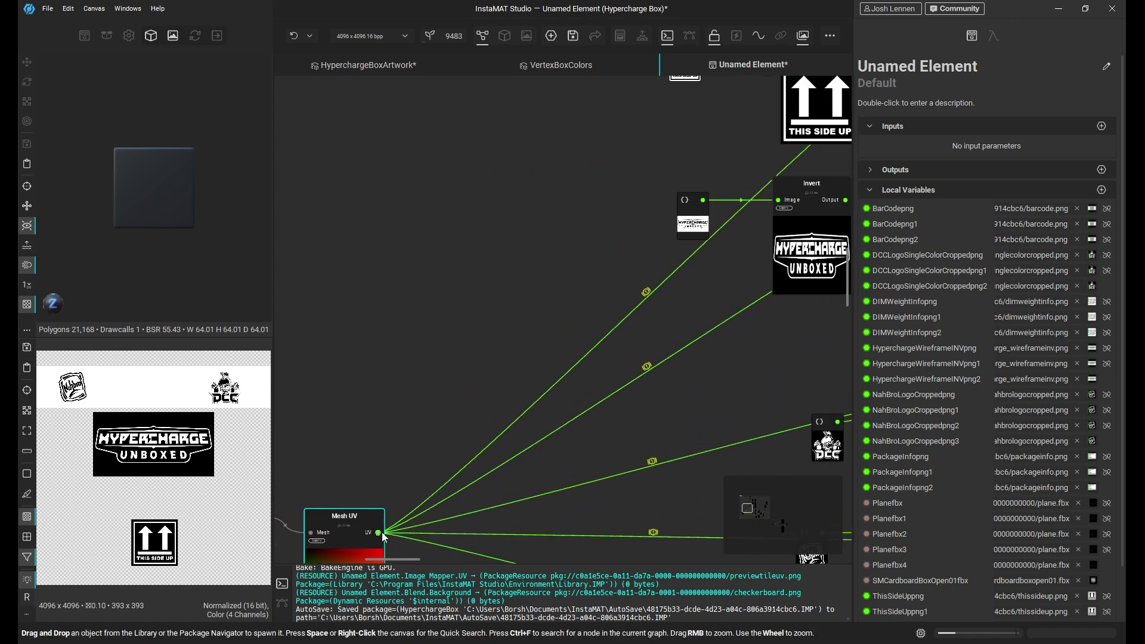
left_click_drag(377, 538, 327, 198)
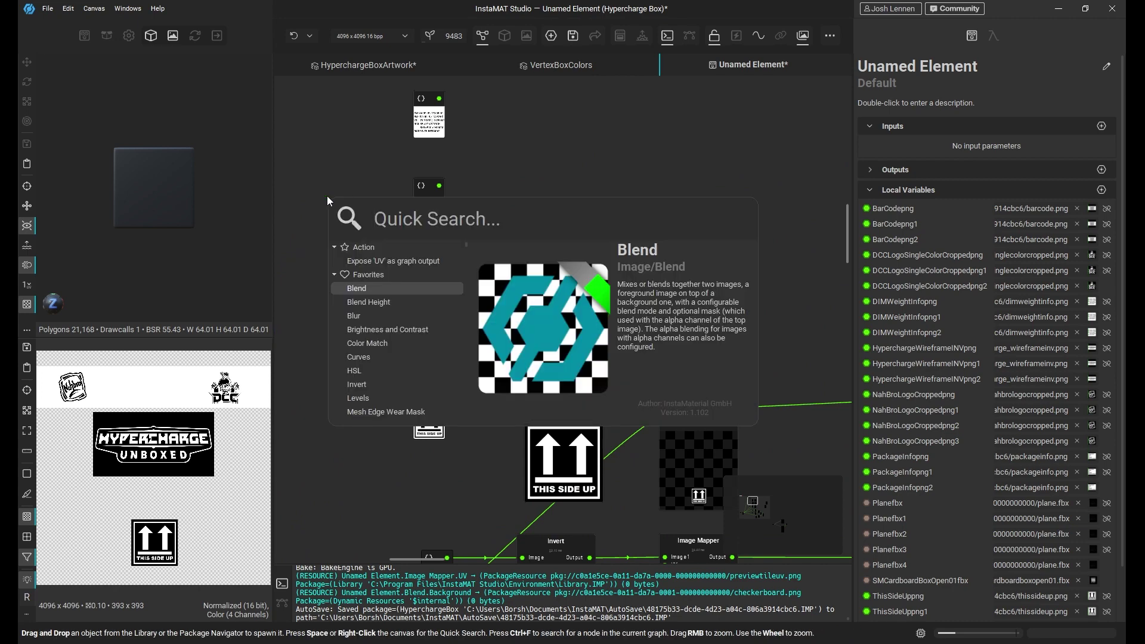
type("rer")
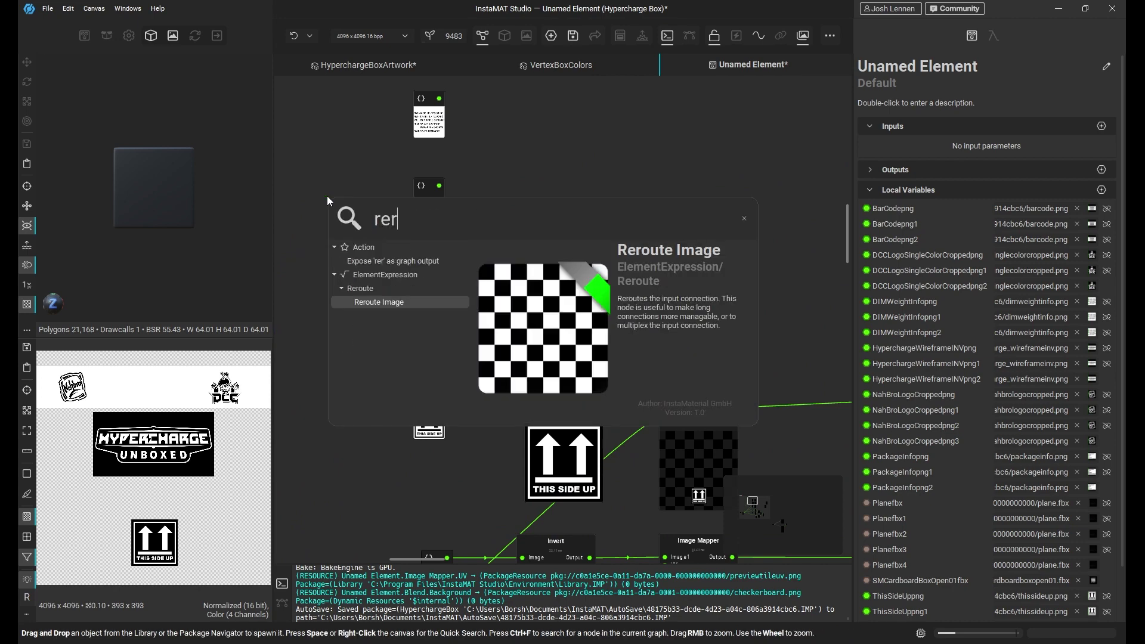
left_click(393, 304)
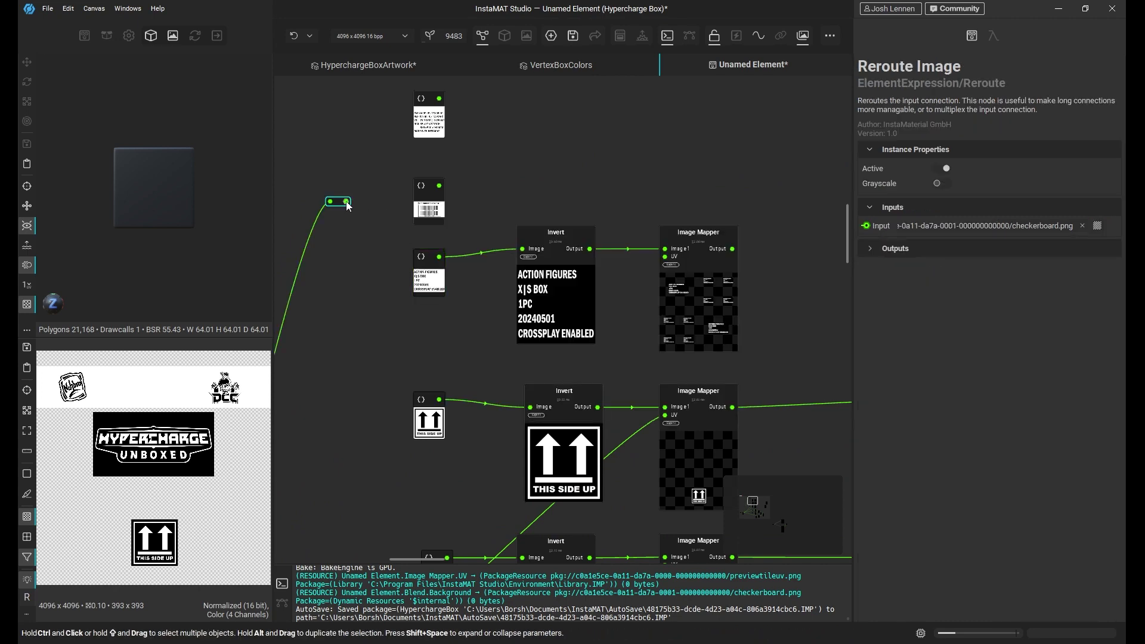
left_click_drag(347, 202, 664, 255)
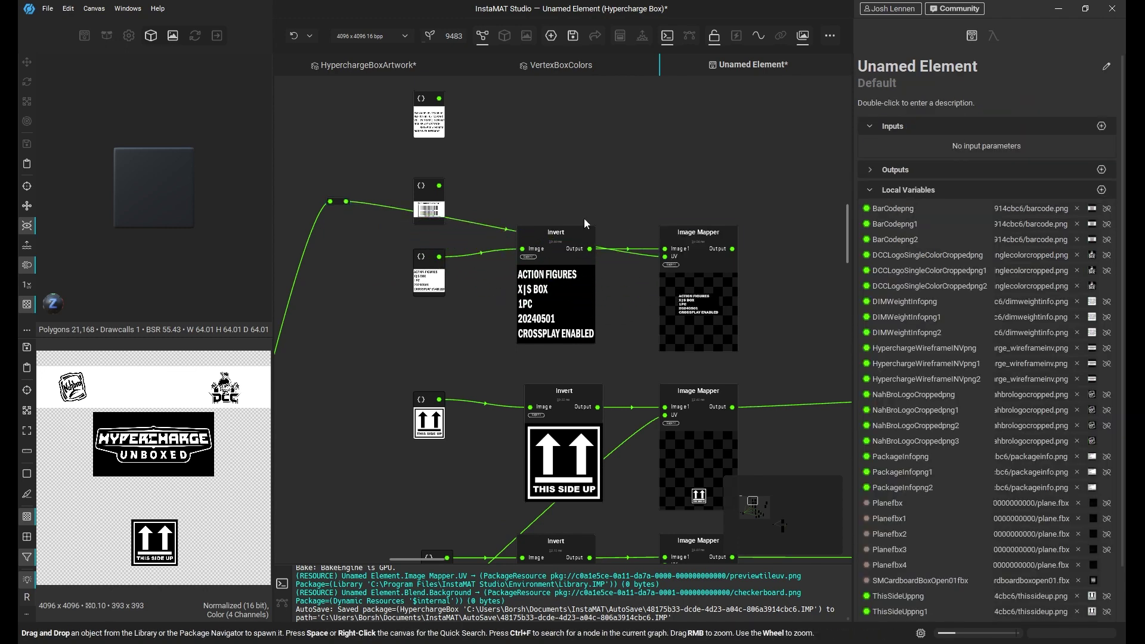
left_click(694, 238)
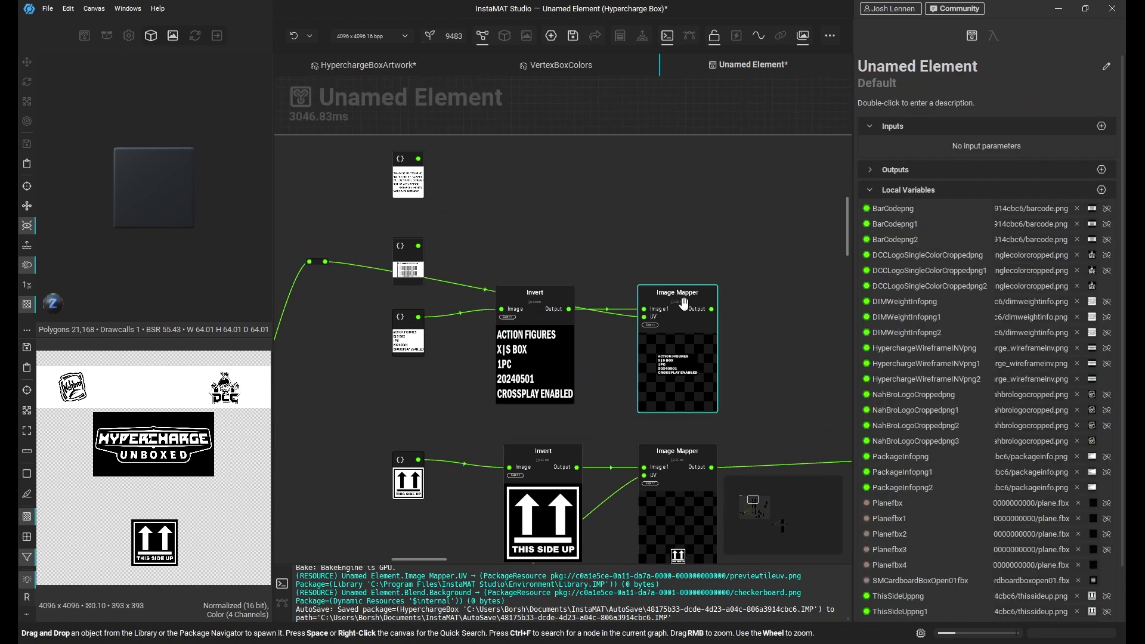
left_click(684, 304)
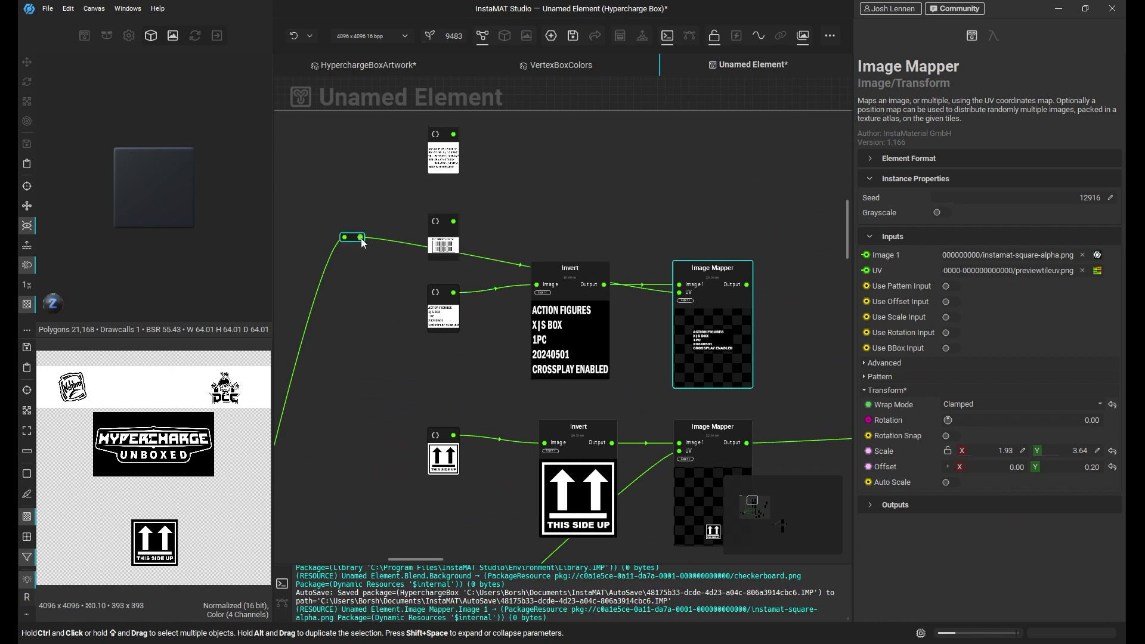
Add a Blend node and place it to the right of the package info Image Mapper
middle_click_drag(732, 323, 409, 266)
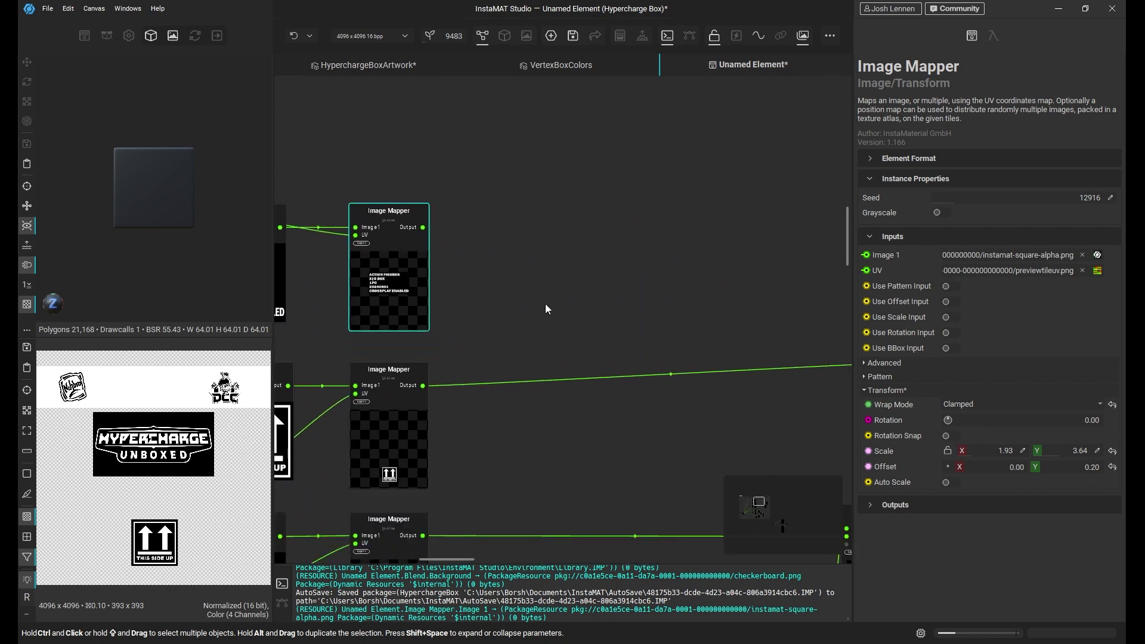
middle_click_drag(701, 310, 592, 303)
key("b")
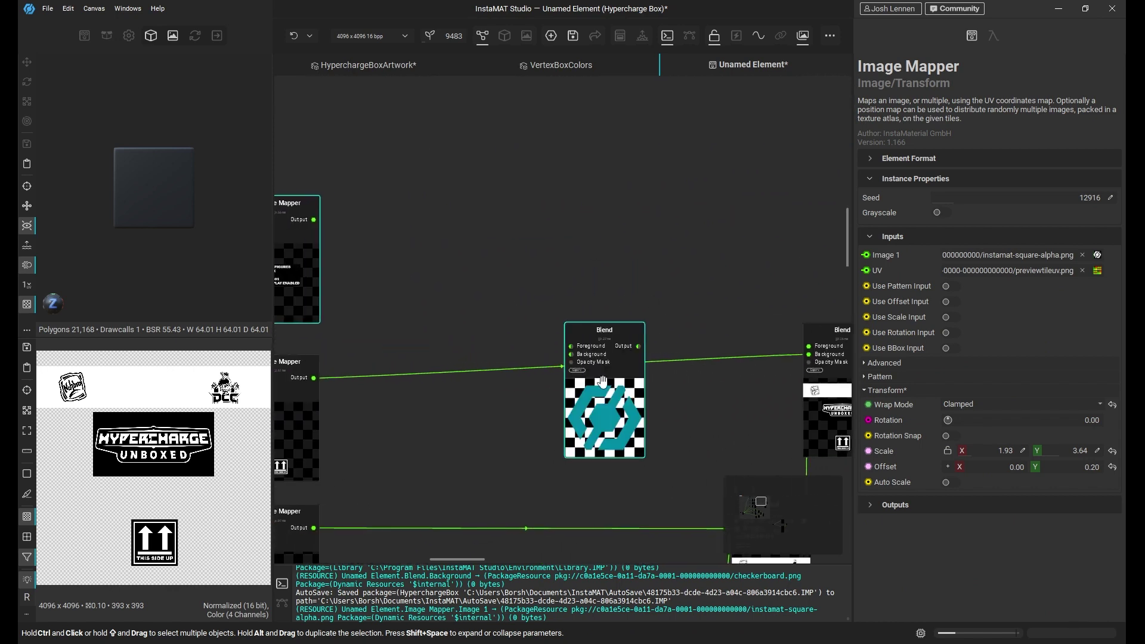
left_click_drag(602, 383, 634, 239)
Connect the previous final Blend as the new Blend's Foreground and the package info Image Mapper as its Background, using Add mode
middle_click_drag(745, 313, 673, 276)
left_click_drag(803, 311, 530, 168)
middle_click_drag(293, 179, 402, 216)
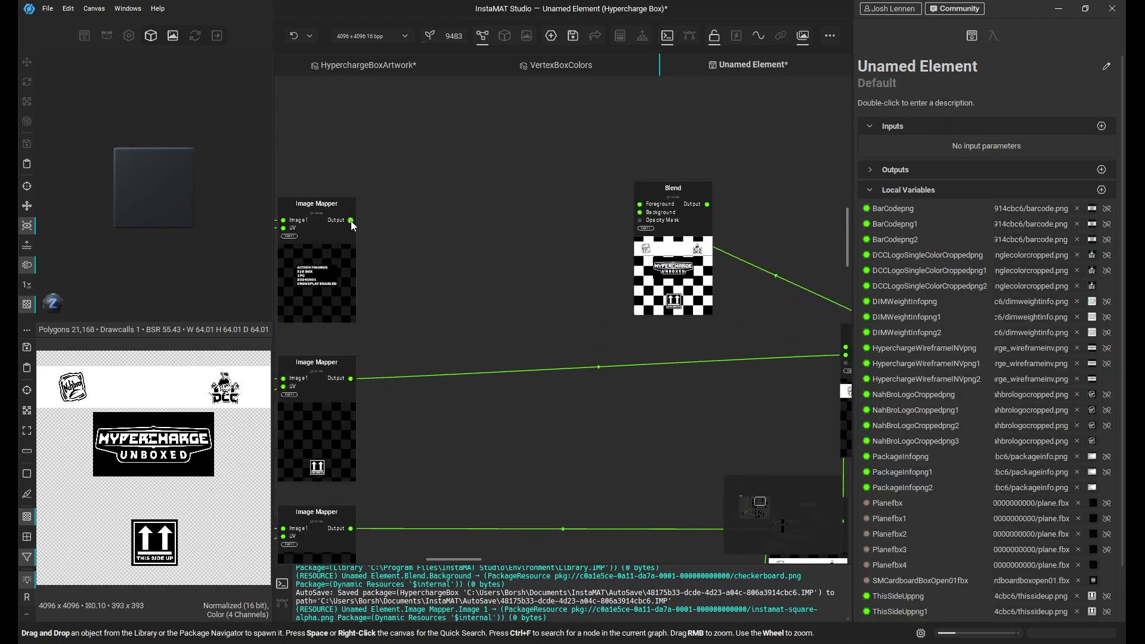
left_click_drag(350, 220, 639, 212)
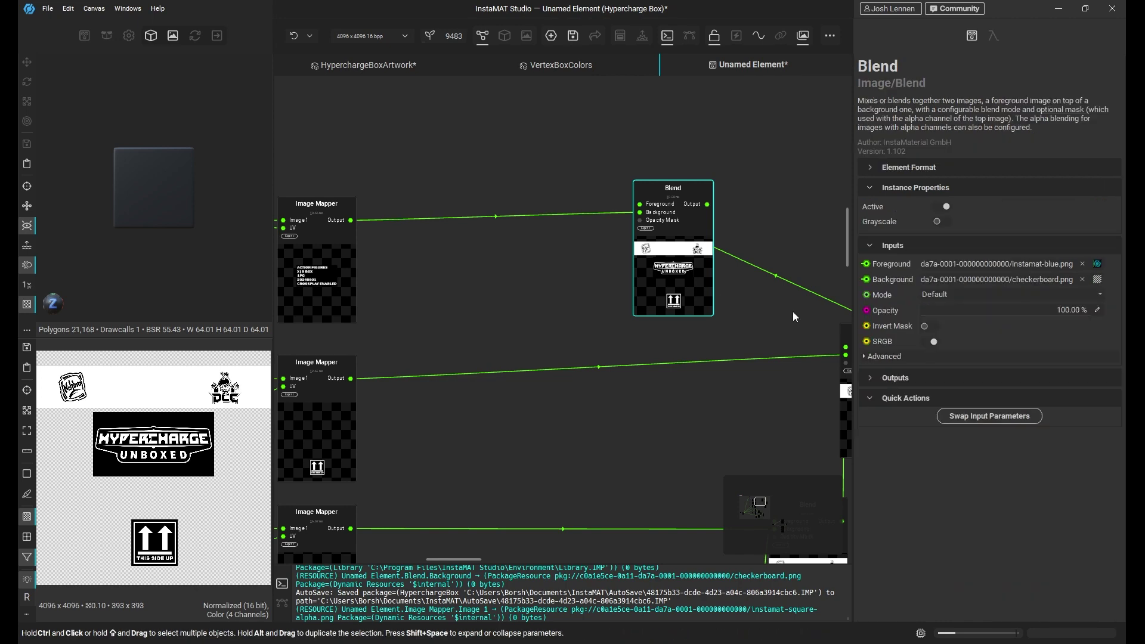
left_click(943, 295)
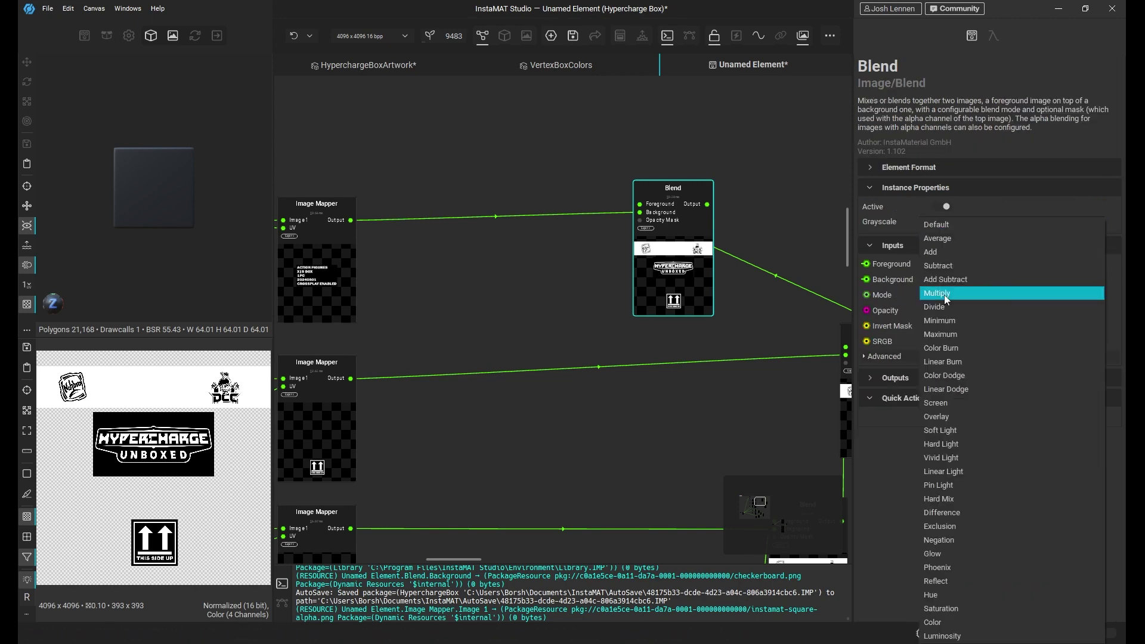
left_click(943, 252)
Shift the package info Image Mapper to an Offset of about -0.34, 0.15
middle_click_drag(323, 273, 430, 294)
left_click(430, 293)
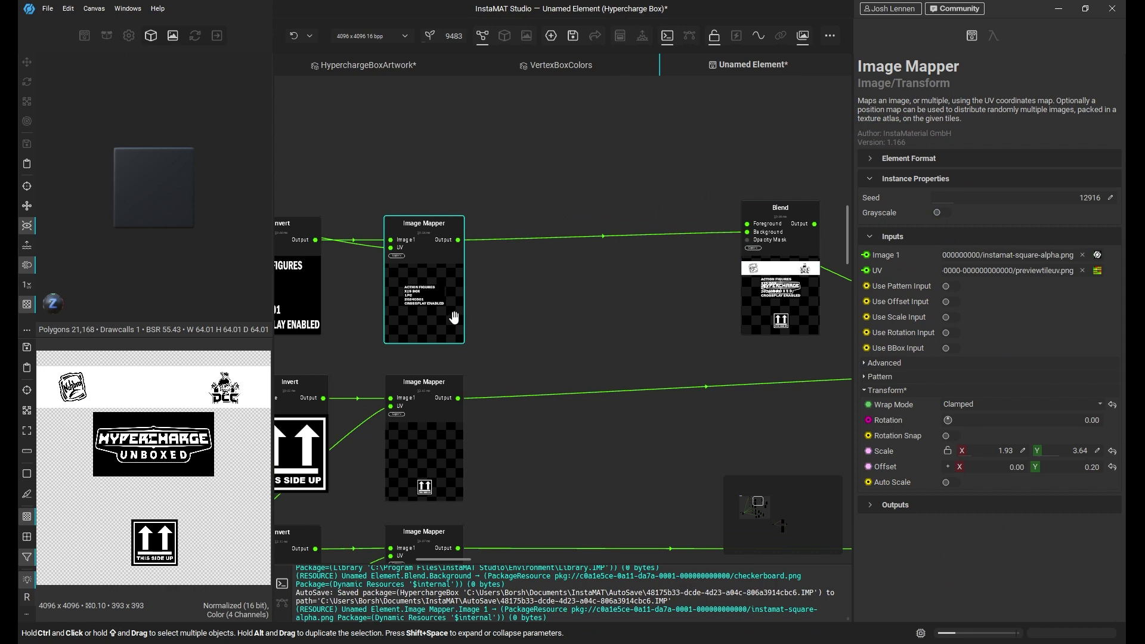
left_click(947, 467)
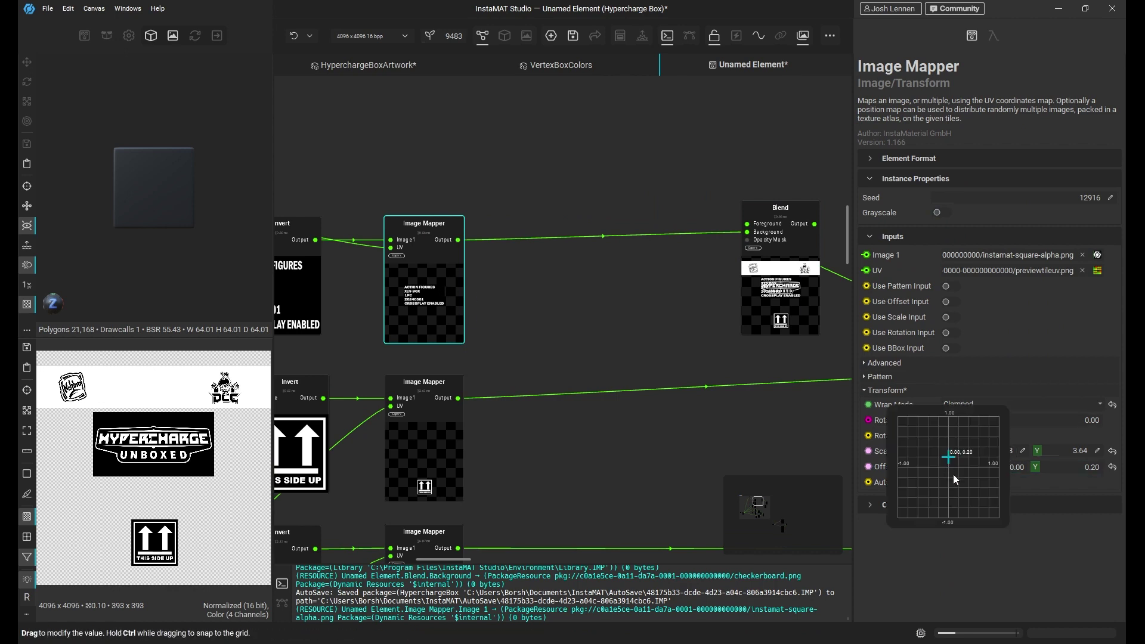
left_click_drag(948, 456, 930, 459)
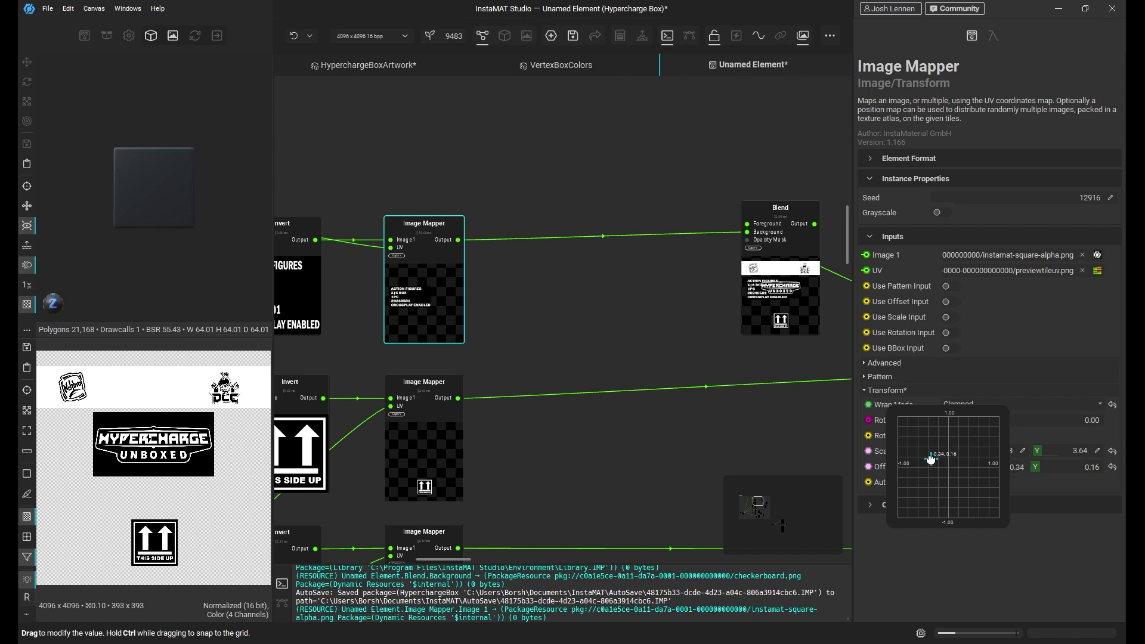
Preview the new Blend in an enlarged image view while keeping the package info Image Mapper selected for editing
left_click(796, 255)
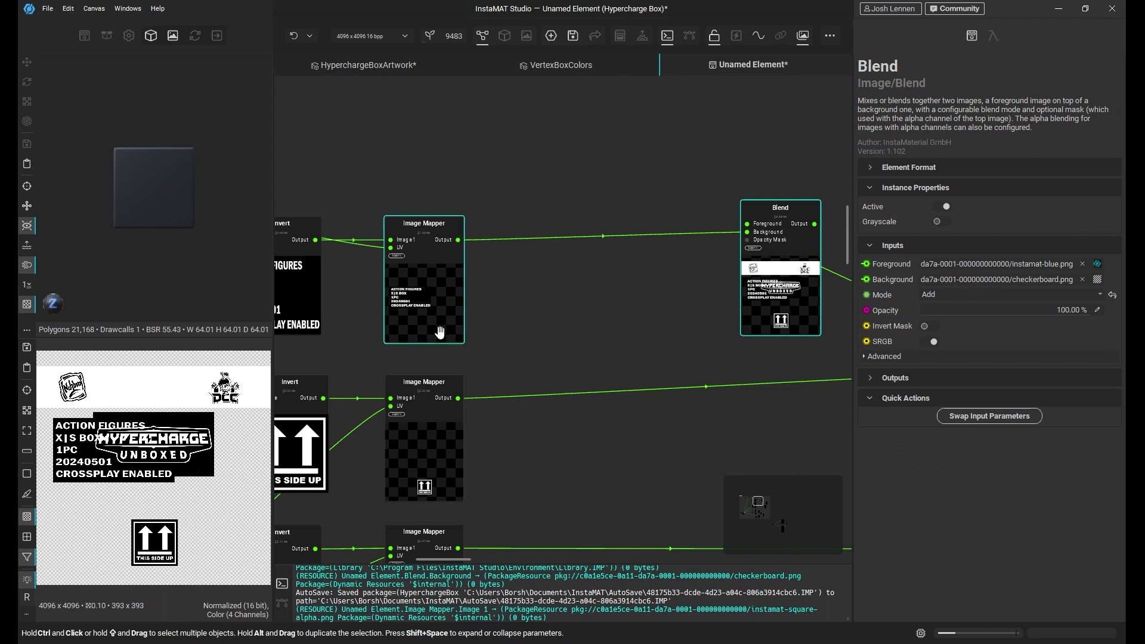
left_click(451, 309)
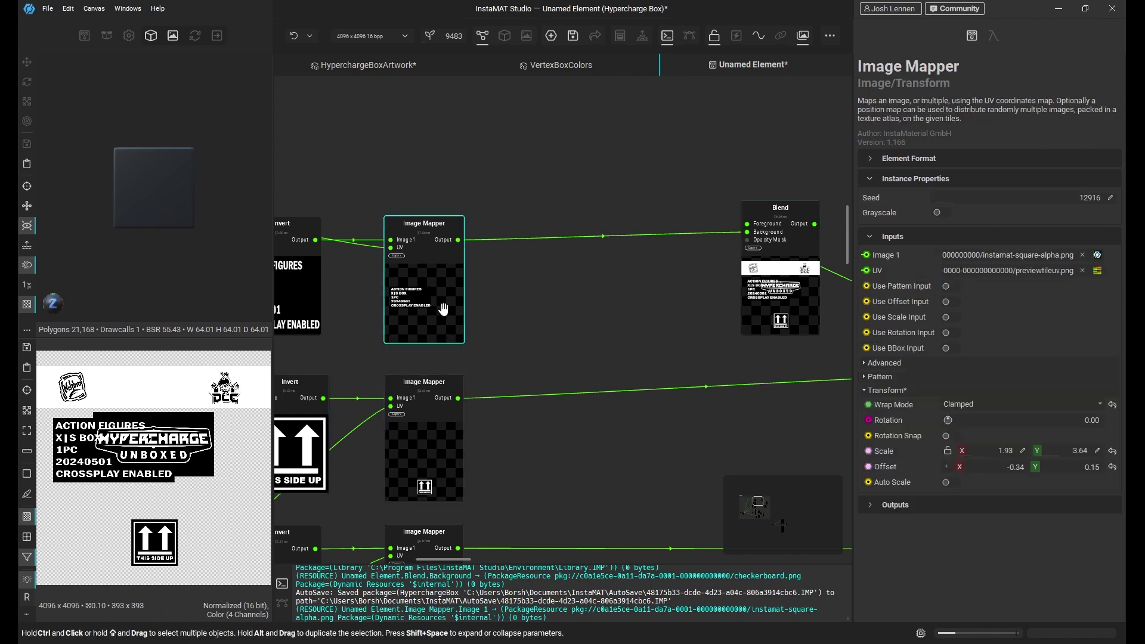
left_click(527, 36)
scroll(581, 288, "up", 2)
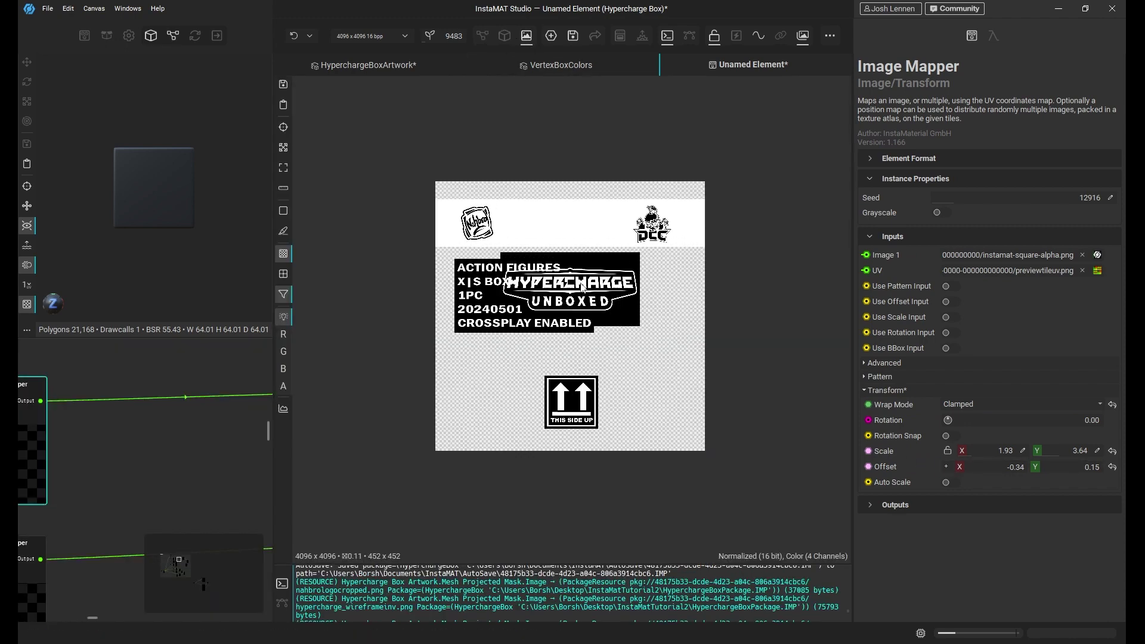
scroll(583, 288, "up", 1)
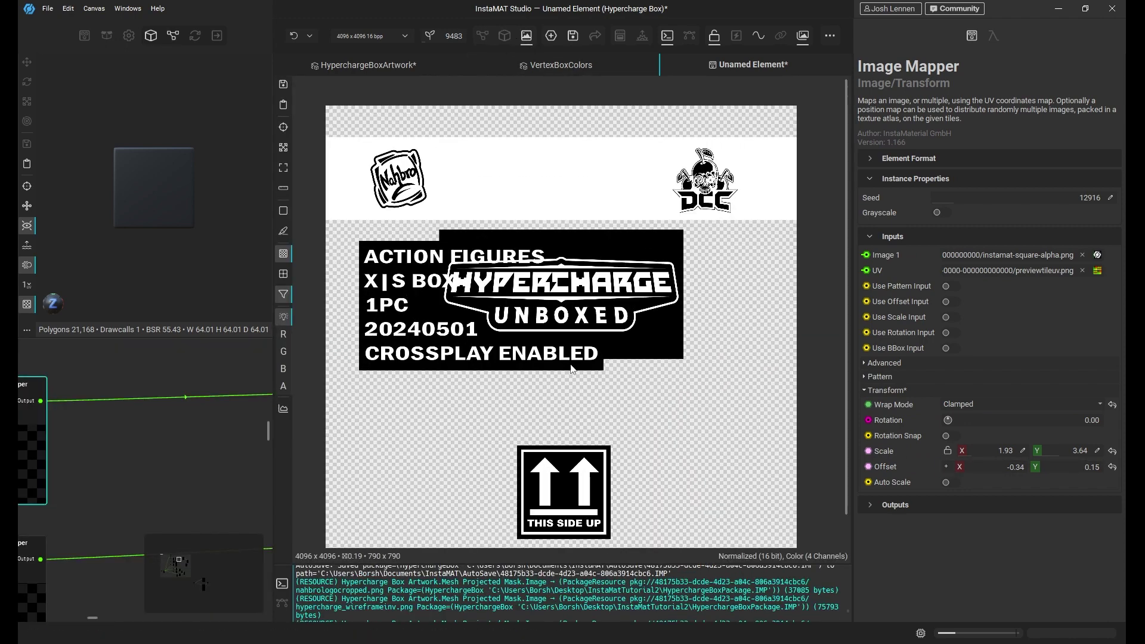
middle_click_drag(177, 495, 311, 493)
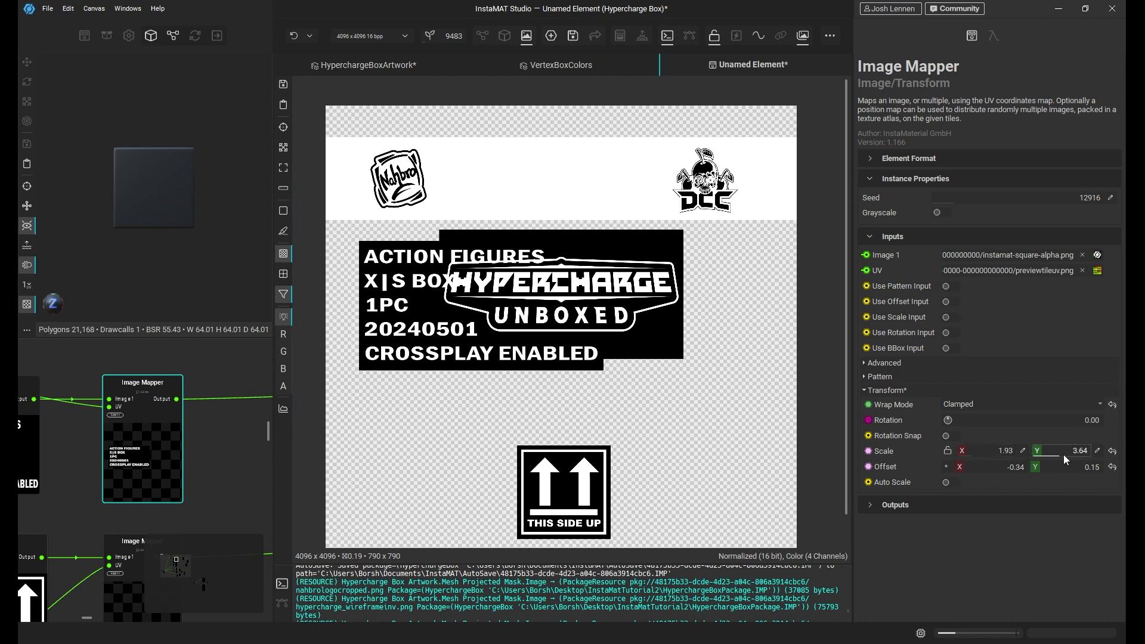
Set the package info Image Mapper's Scale to about X 2.65, Y 3.00 and its Offset to about -0.44, 0.16
left_click_drag(1061, 458, 1055, 458)
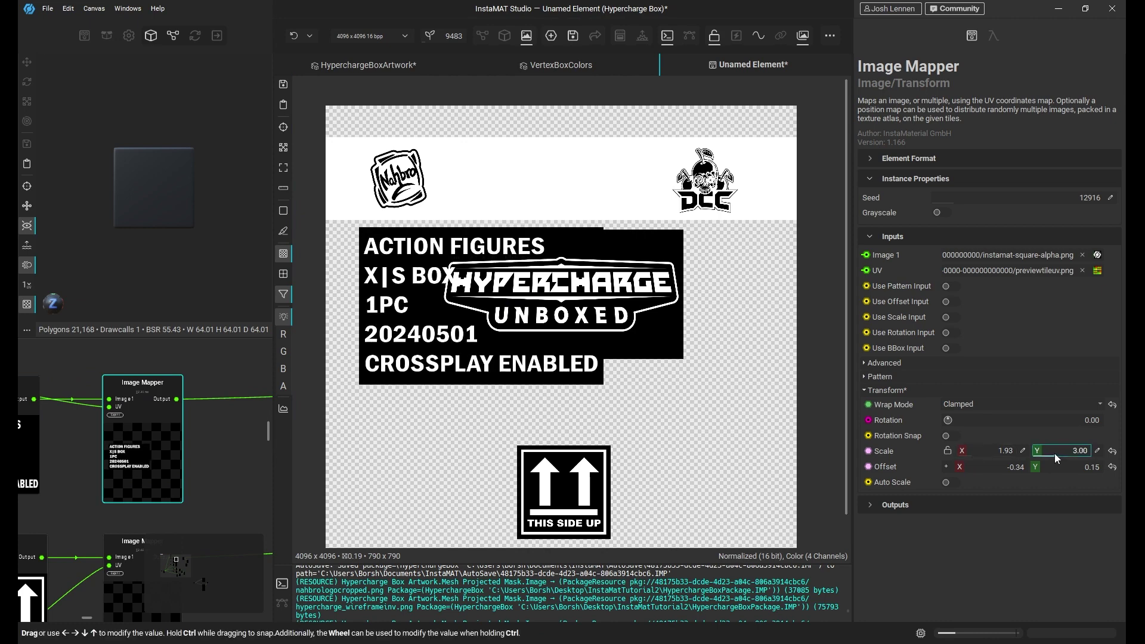
key("ctrl+z")
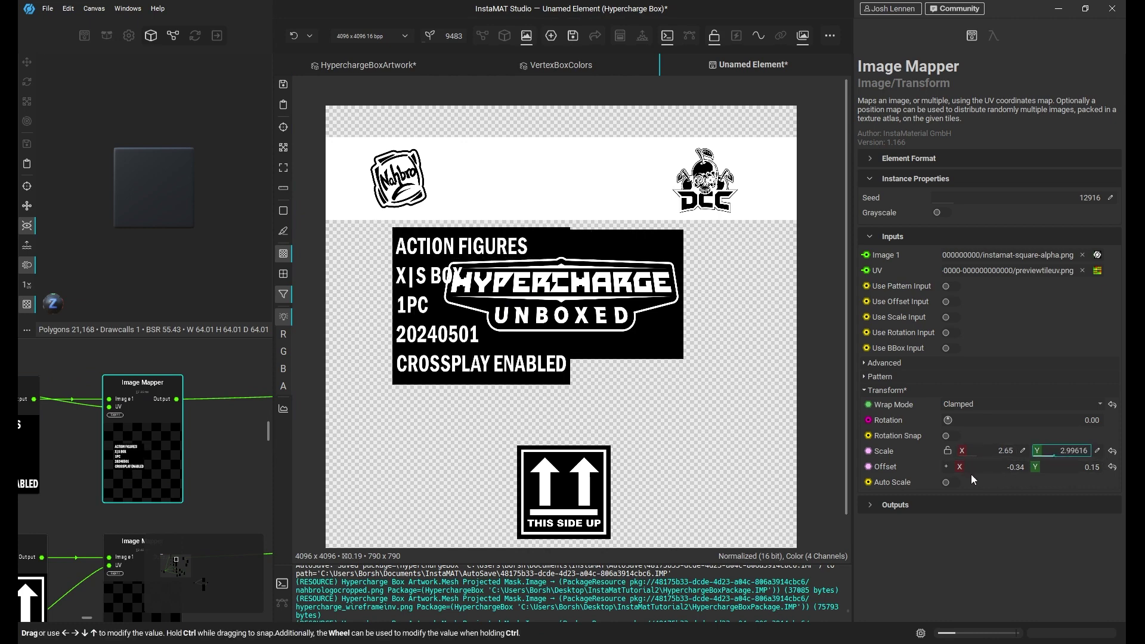
left_click_drag(947, 467, 925, 459)
right_click(947, 468)
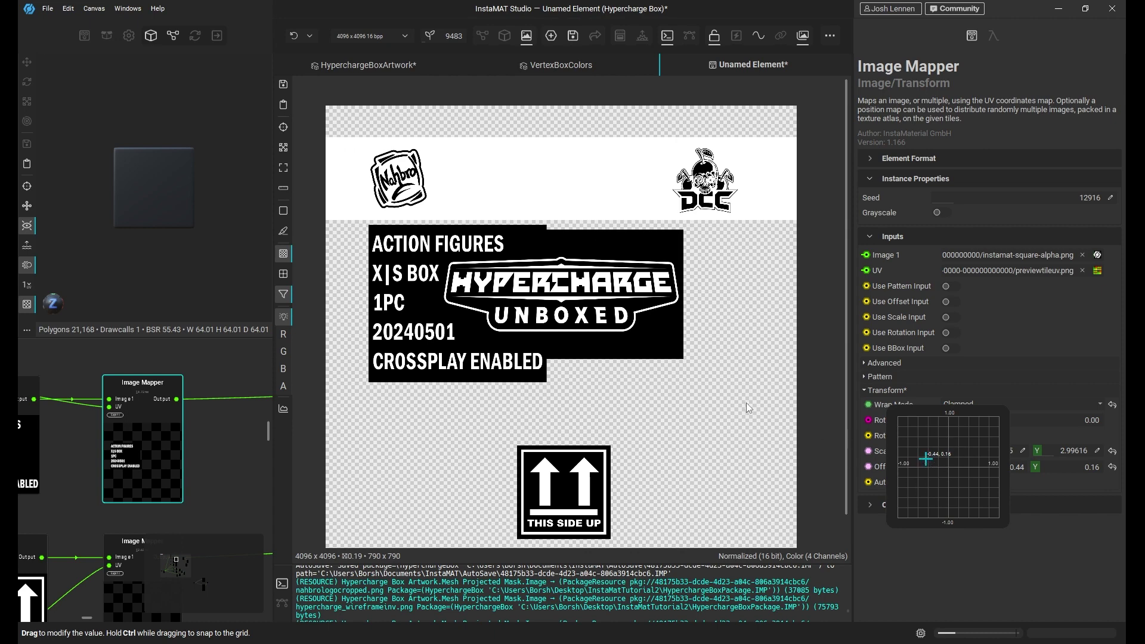
Set the Hypercharge title Image Mapper's Scale to about X 2.25, Y 4.21
mouse_move(209, 492)
middle_mouse_down()
mouse_move(260, 341)
mouse_move(235, 384)
middle_mouse_up()
left_click(230, 465)
left_click(217, 513)
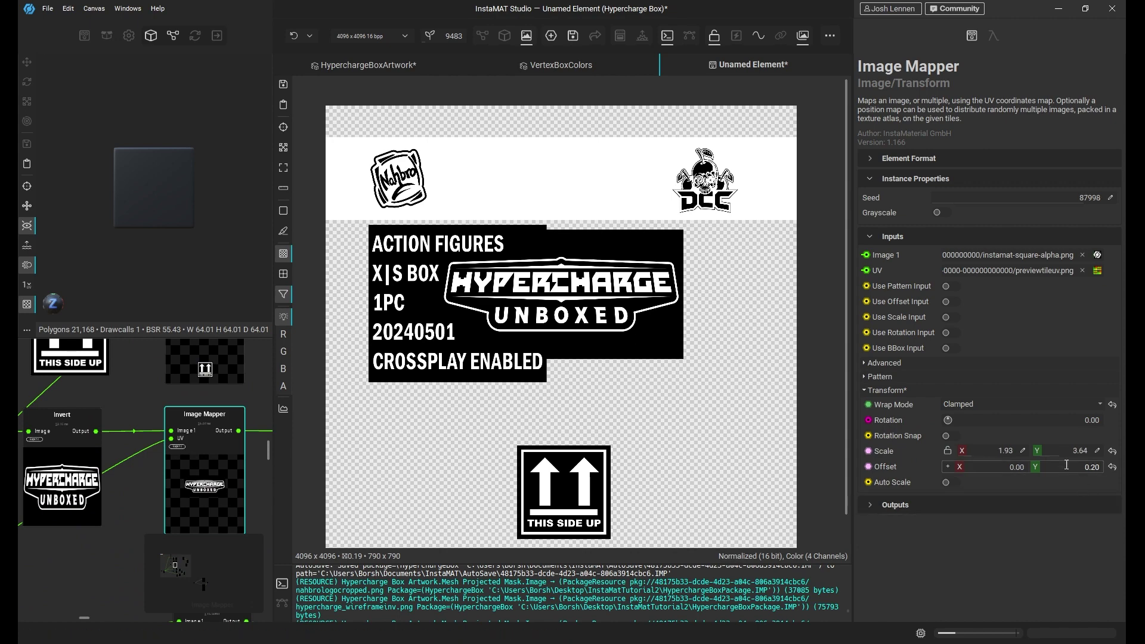
left_click_drag(970, 454, 974, 454)
left_click_drag(1058, 456, 1064, 453)
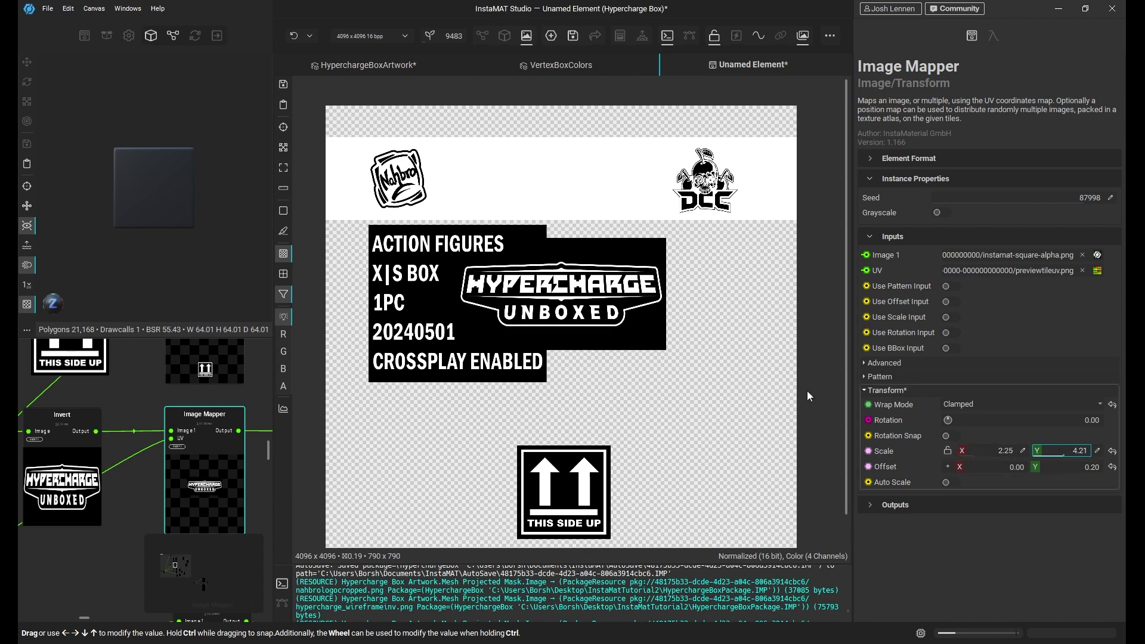
Lower the Hypercharge title by setting its Image Mapper's Offset to about 0.00, 0.16
scroll(455, 526, "up", 10)
scroll(533, 414, "down", 6)
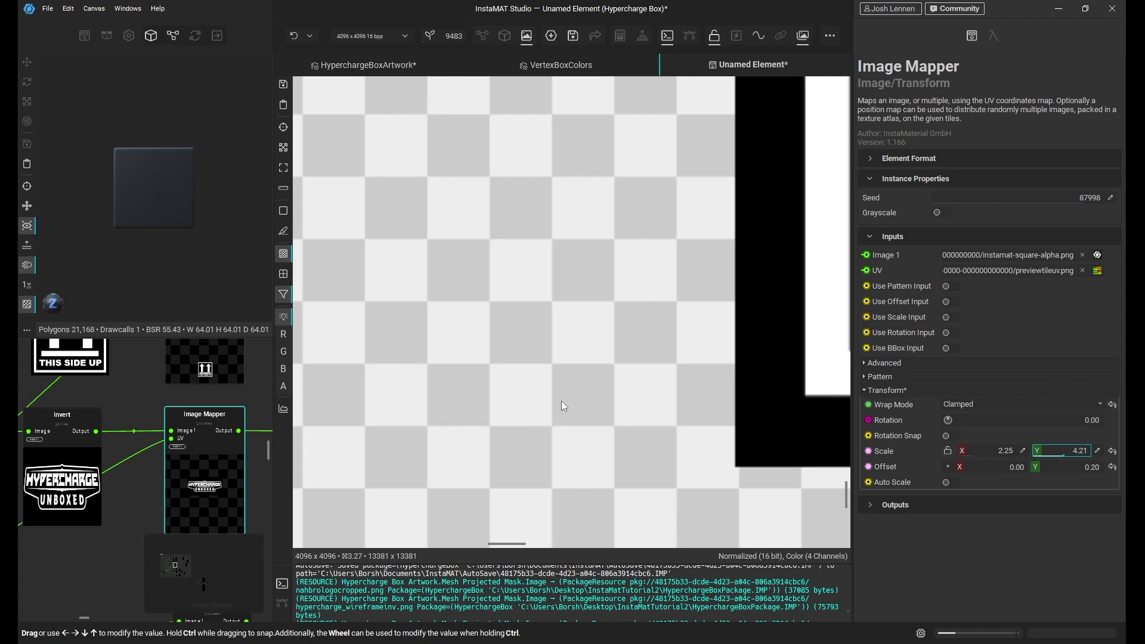
key("f")
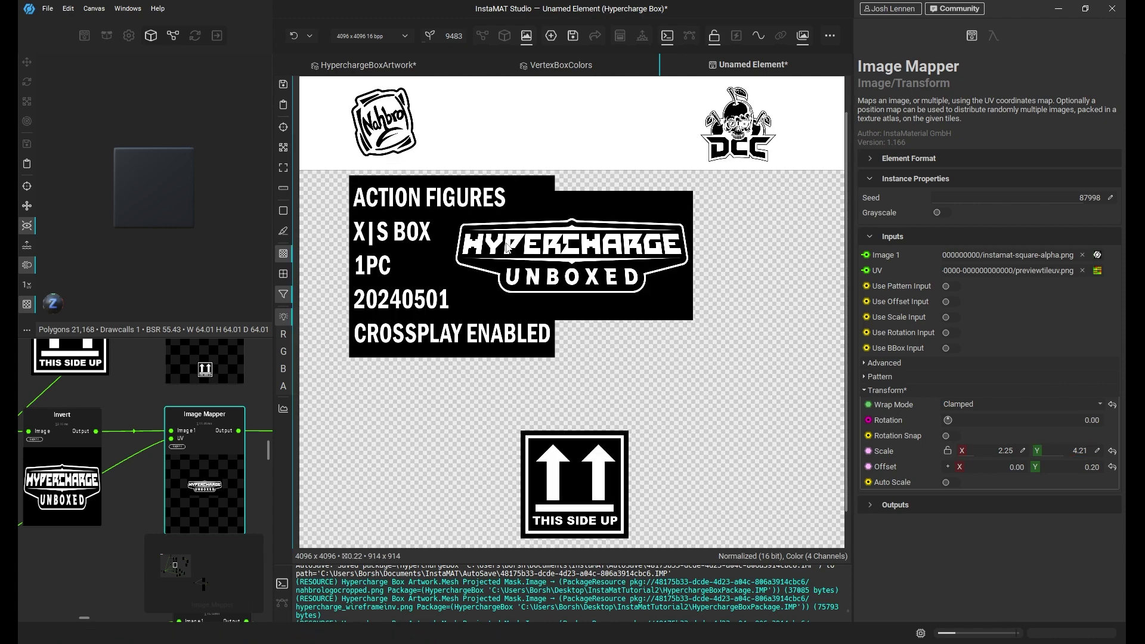
left_click(948, 466)
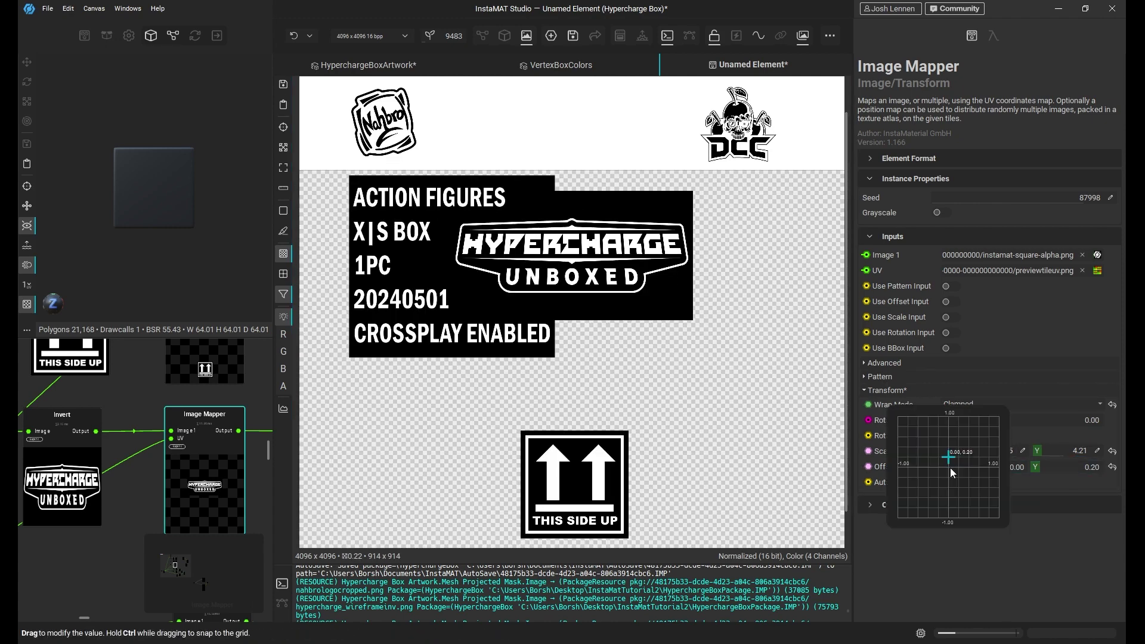
left_click_drag(949, 460, 948, 459)
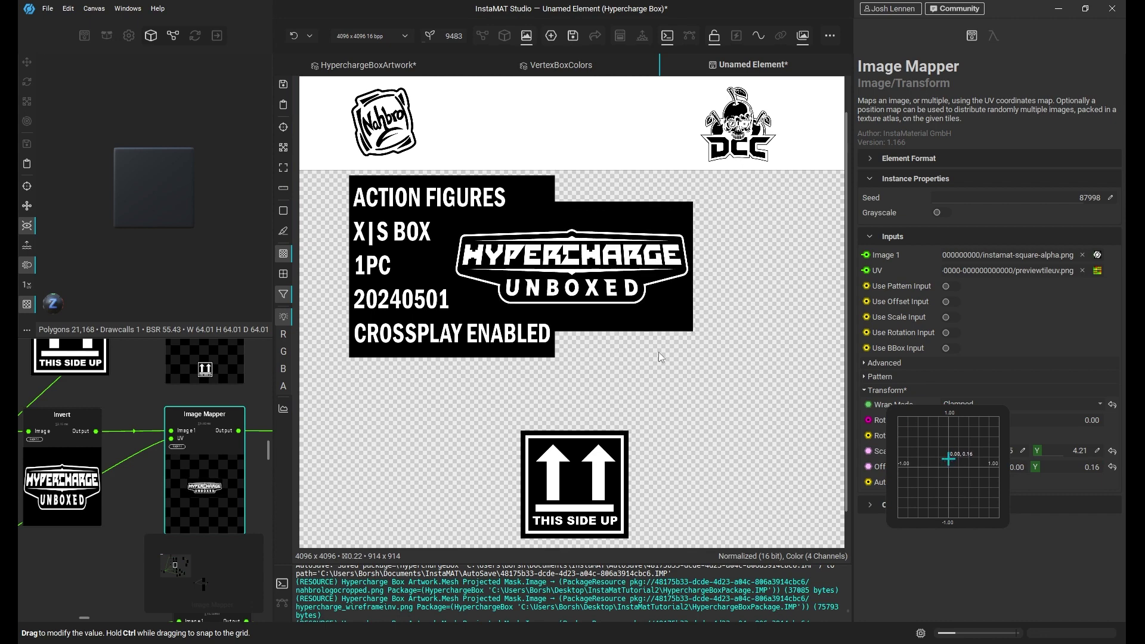
Bring the node graph back into the main view and duplicate the package info Invert, Image Mapper and Blend nodes above the originals
middle_click_drag(162, 409, 164, 538)
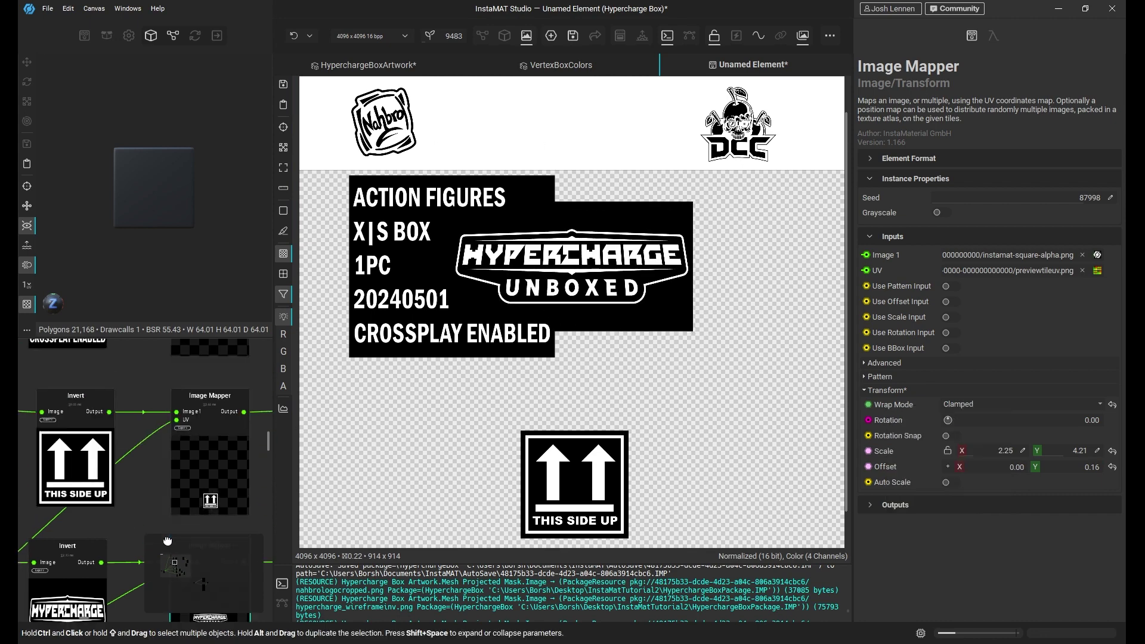
middle_click_drag(153, 412, 192, 577)
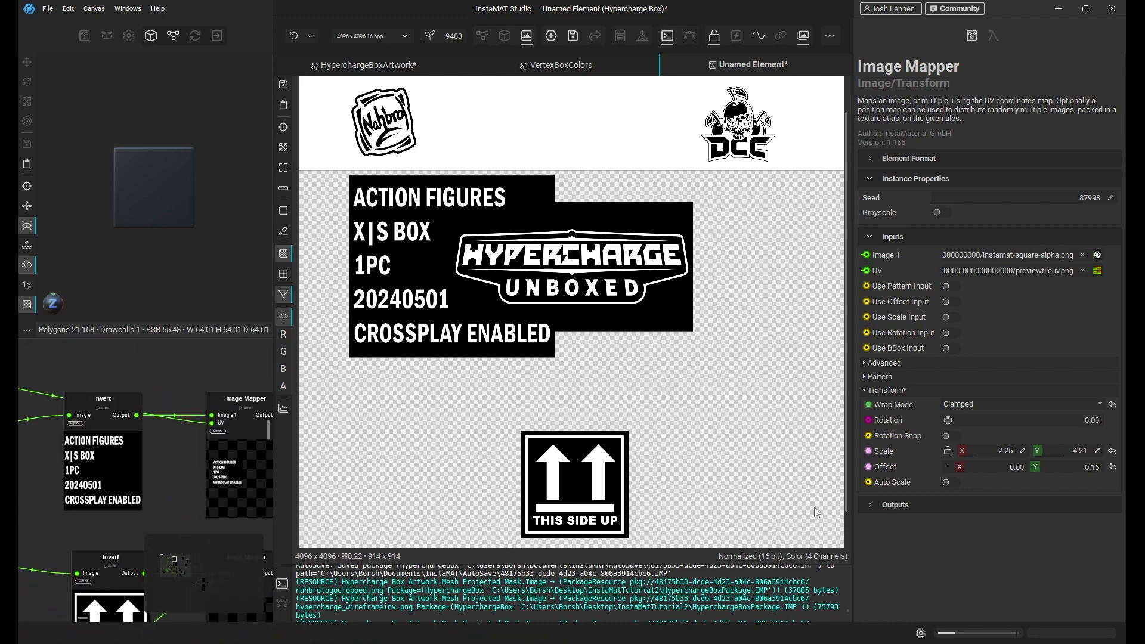
scroll(171, 438, "down", 3)
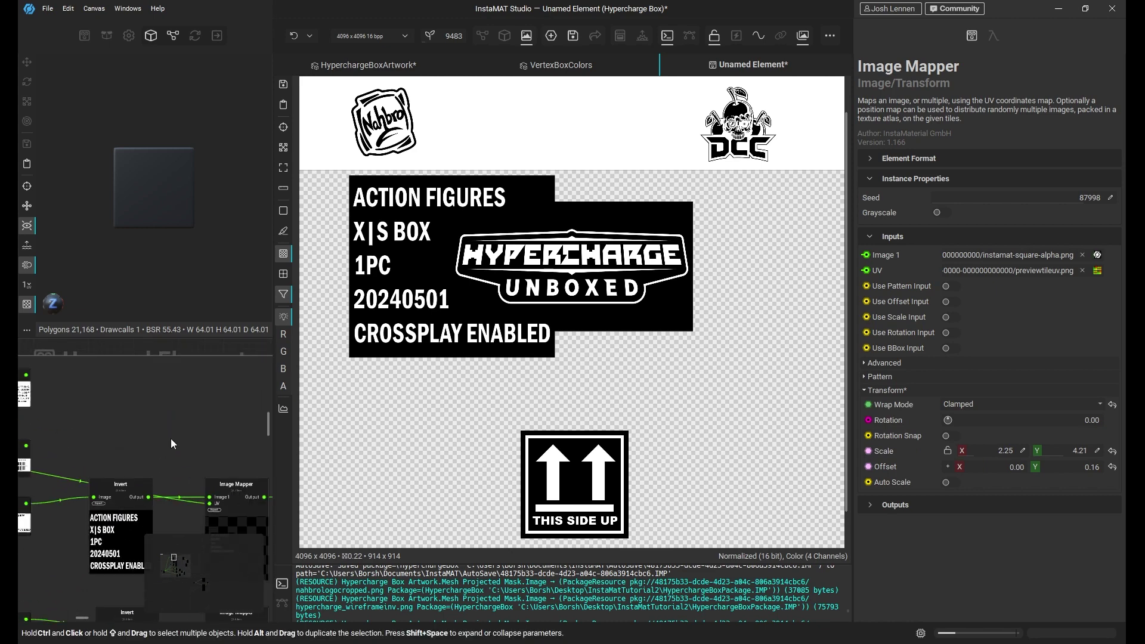
left_click(482, 35)
middle_click_drag(523, 382, 433, 327)
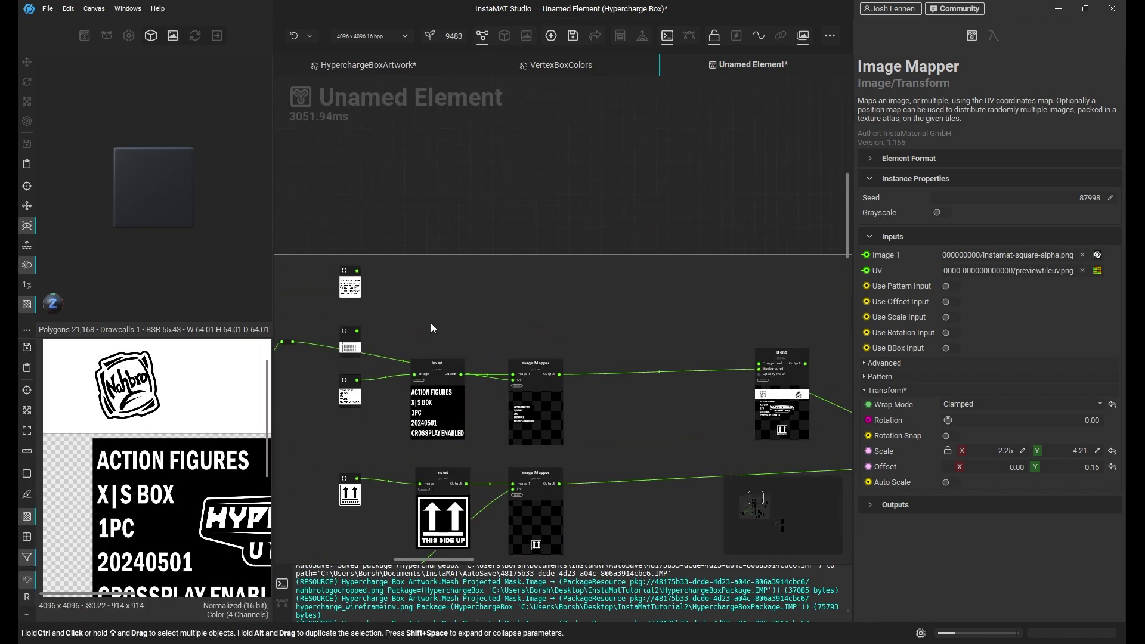
left_click_drag(544, 396, 543, 379)
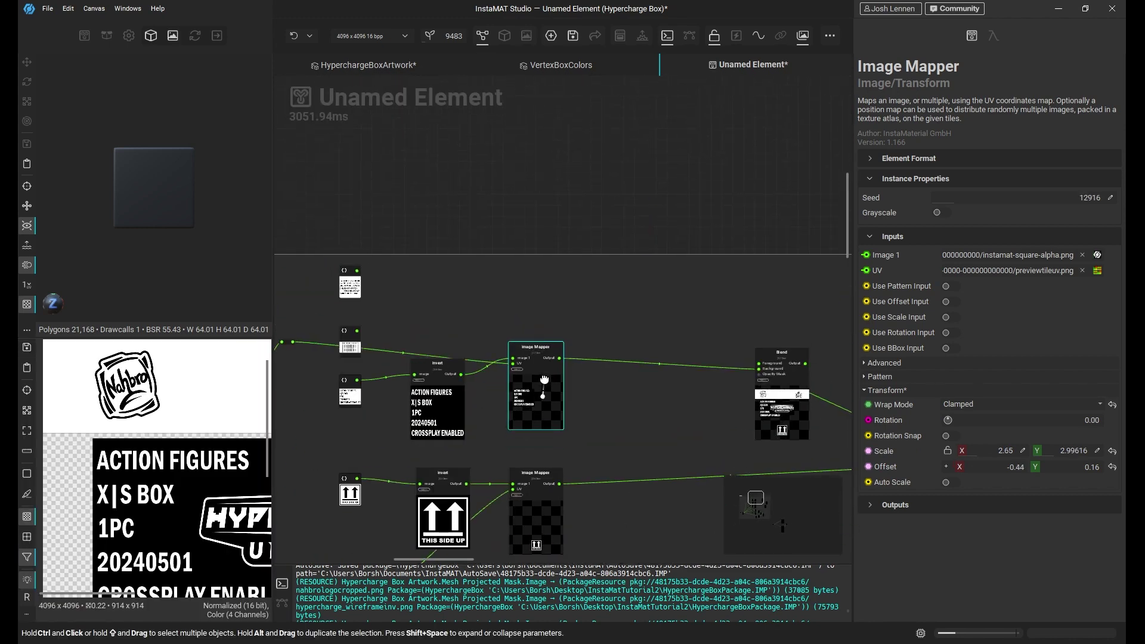
left_click(431, 406)
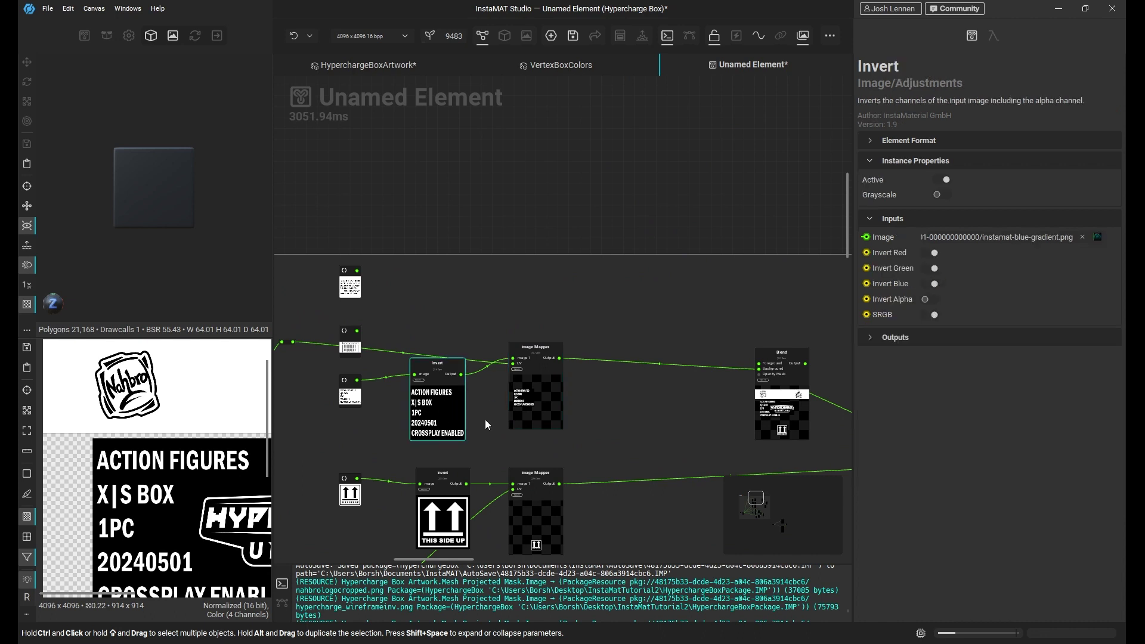
left_click(548, 389, "ctrl")
left_click(776, 405, "ctrl")
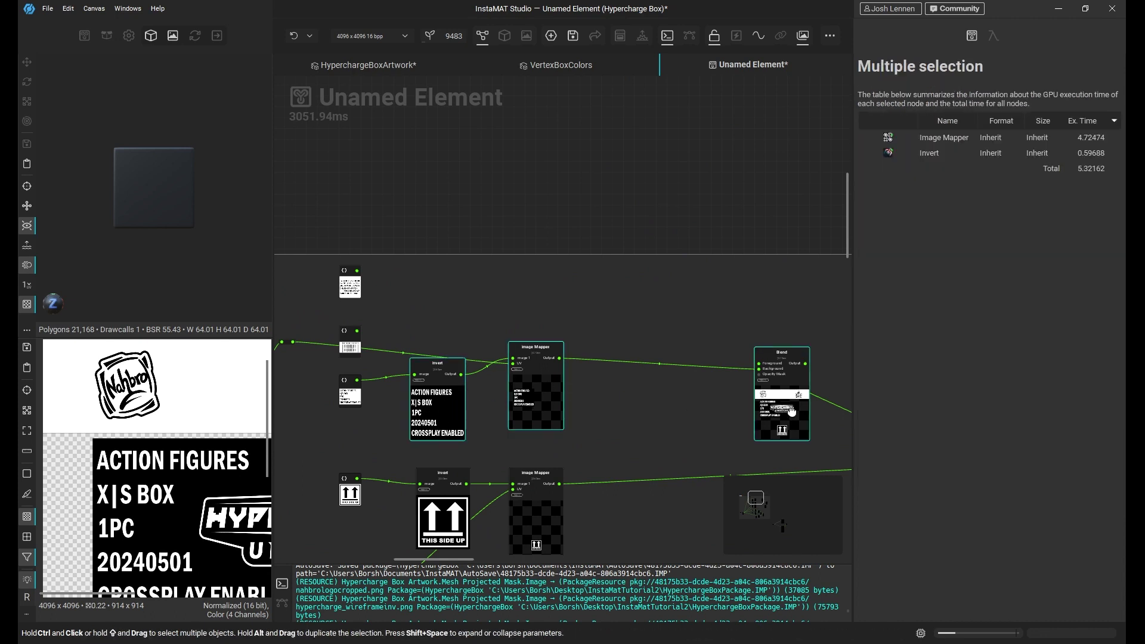
left_click_drag(791, 410, 795, 243, "alt")
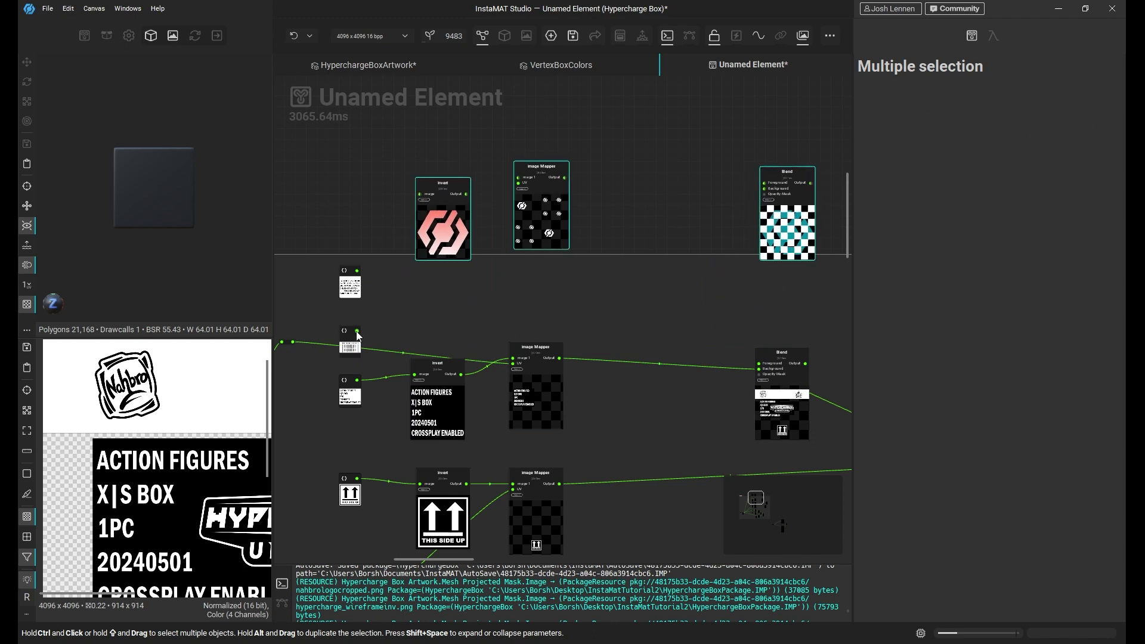
Connect the barcode image through the copied Invert to the copied Image Mapper's Image 1, and feed the shared UV connection into its UV input
left_click_drag(357, 331, 421, 195)
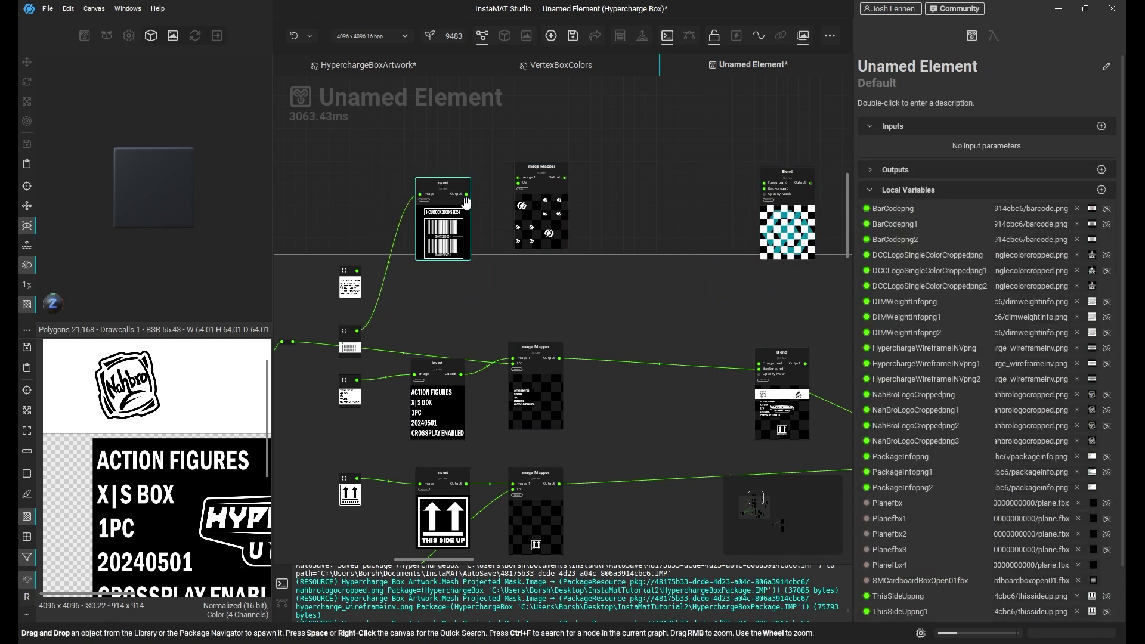
left_click_drag(514, 174, 517, 177)
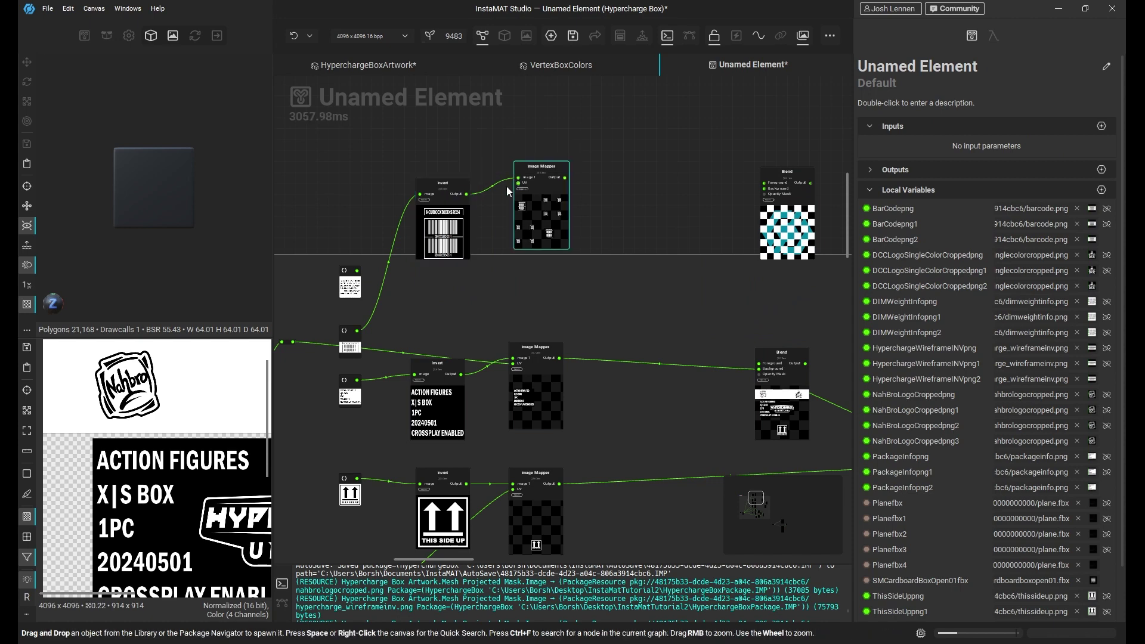
middle_click_drag(364, 348, 392, 354)
left_click(321, 348)
left_click_drag(322, 347, 547, 189)
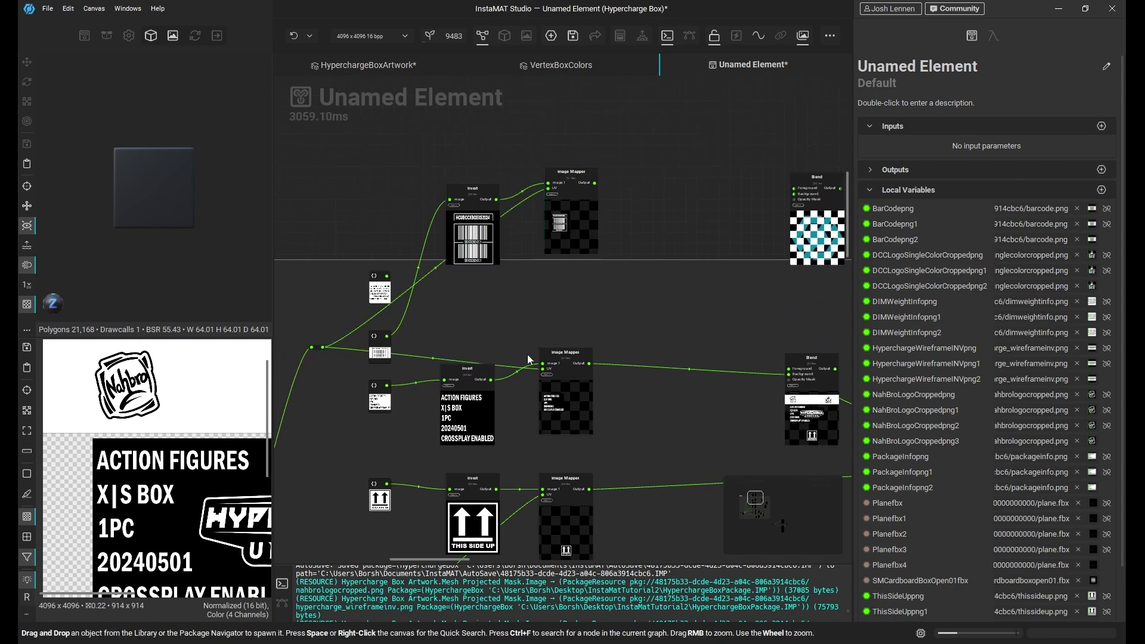
Connect the barcode Image Mapper to the copied Blend's Background and the package info Blend's output to its Foreground
middle_click_drag(695, 224, 587, 227)
left_click(478, 198)
left_click_drag(486, 187, 693, 201)
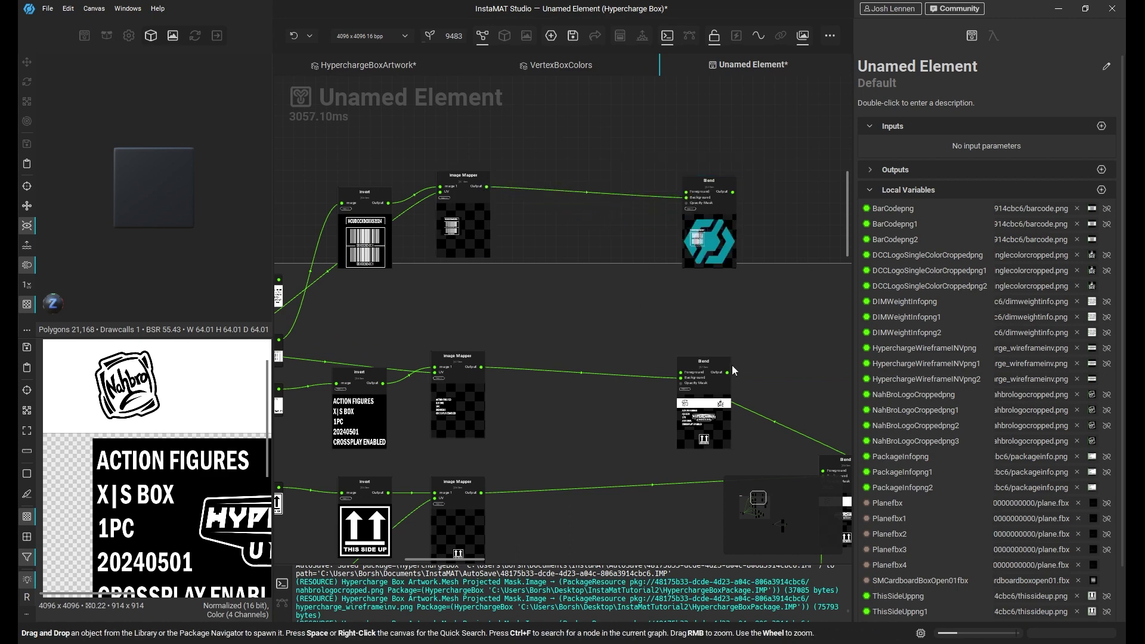
left_click_drag(727, 372, 686, 193)
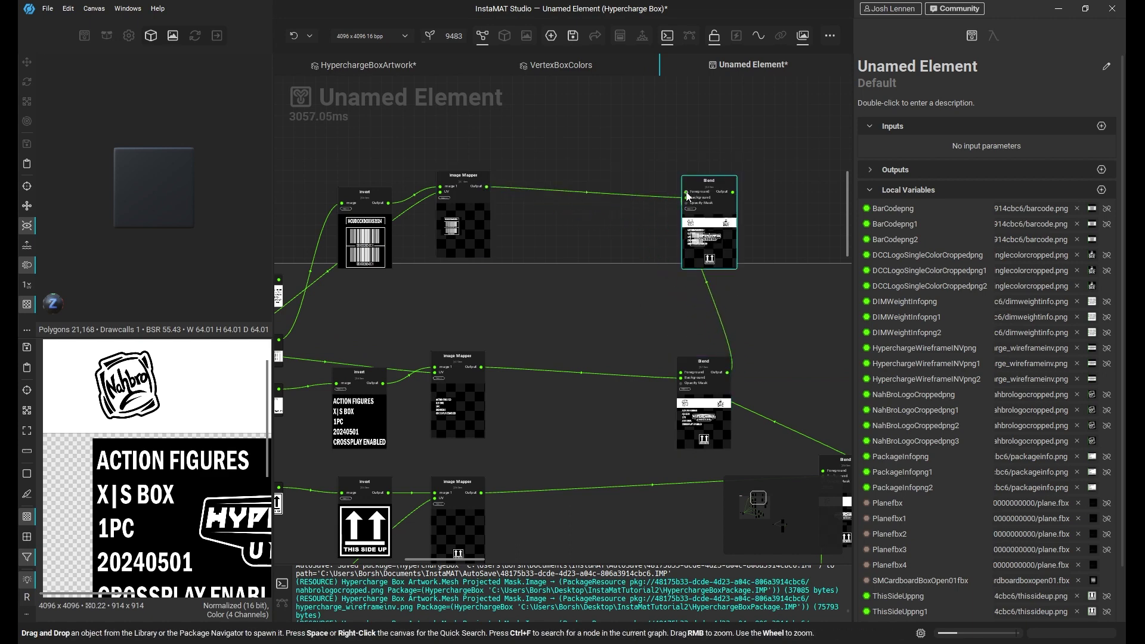
left_click(719, 202)
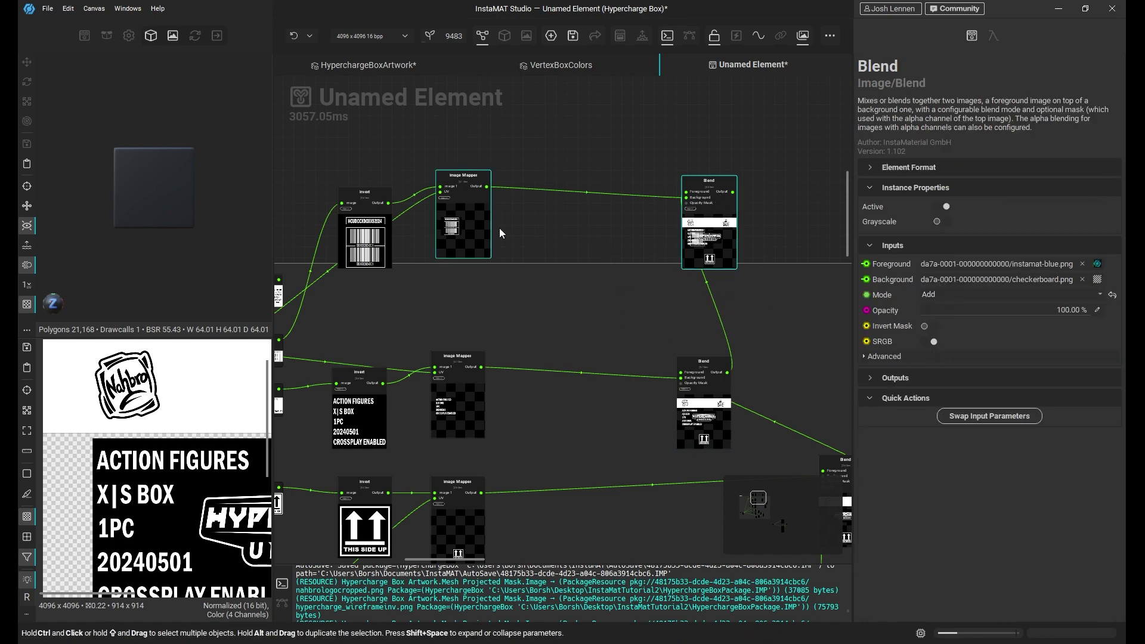
Move the barcode Image Mapper slightly lower and place the weight info image node above the barcode nodes
middle_click_drag(434, 229, 547, 209)
left_click_drag(589, 219, 589, 264)
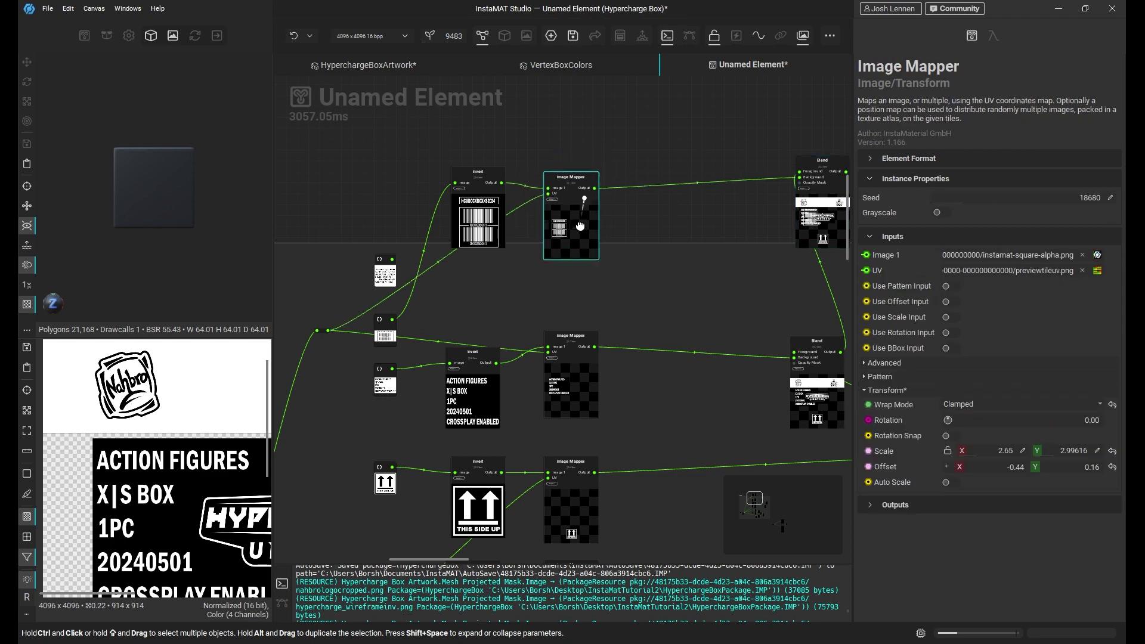
left_click_drag(385, 271, 395, 112)
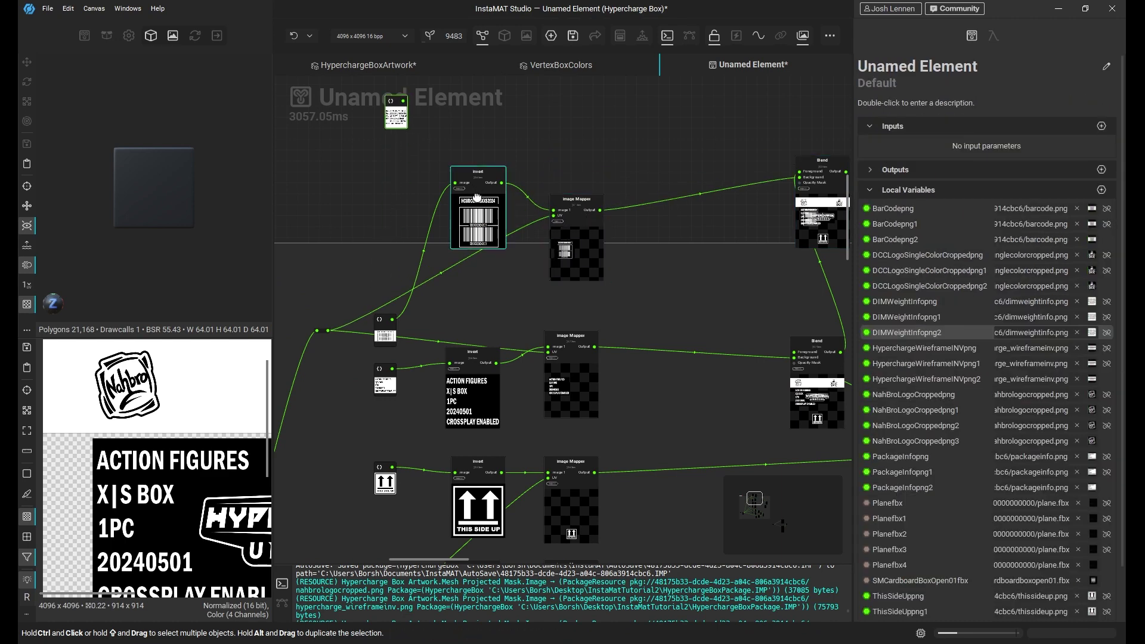
Duplicate the barcode's Invert, Image Mapper and Blend nodes above the originals
left_click(461, 182)
middle_click_drag(610, 209, 593, 339)
left_click(559, 358, "ctrl")
left_click(805, 334, "ctrl")
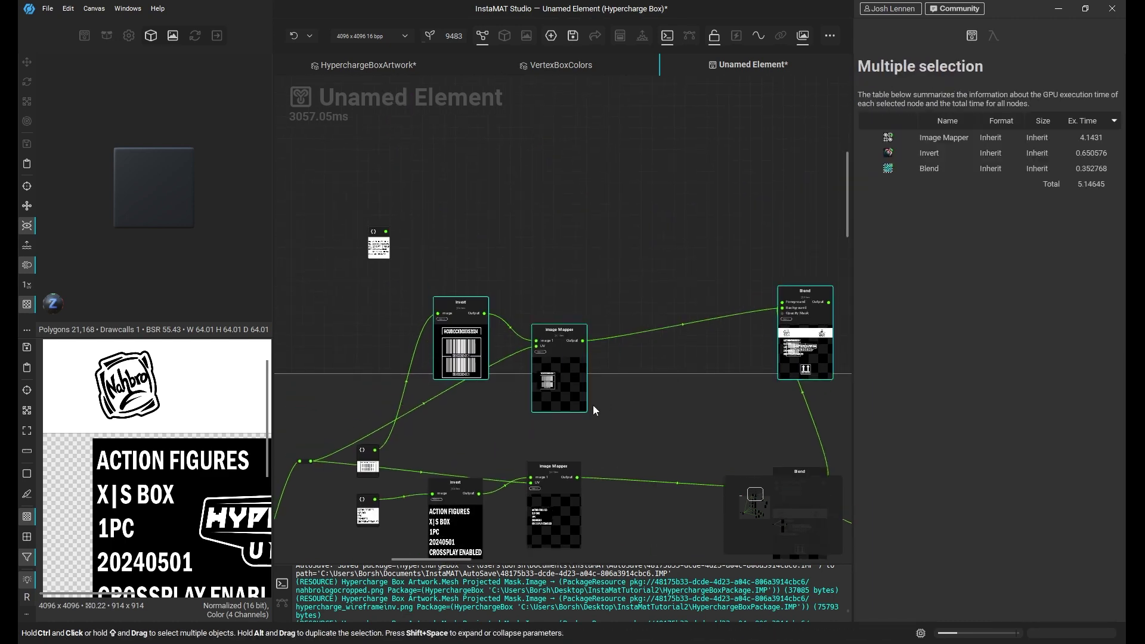
left_click_drag(534, 340, 523, 210, "alt")
Wire the weight info image and shared UV through the new Invert and Image Mapper into the new Blend's Background, with the barcode Blend as Foreground
left_click_drag(386, 231, 486, 187)
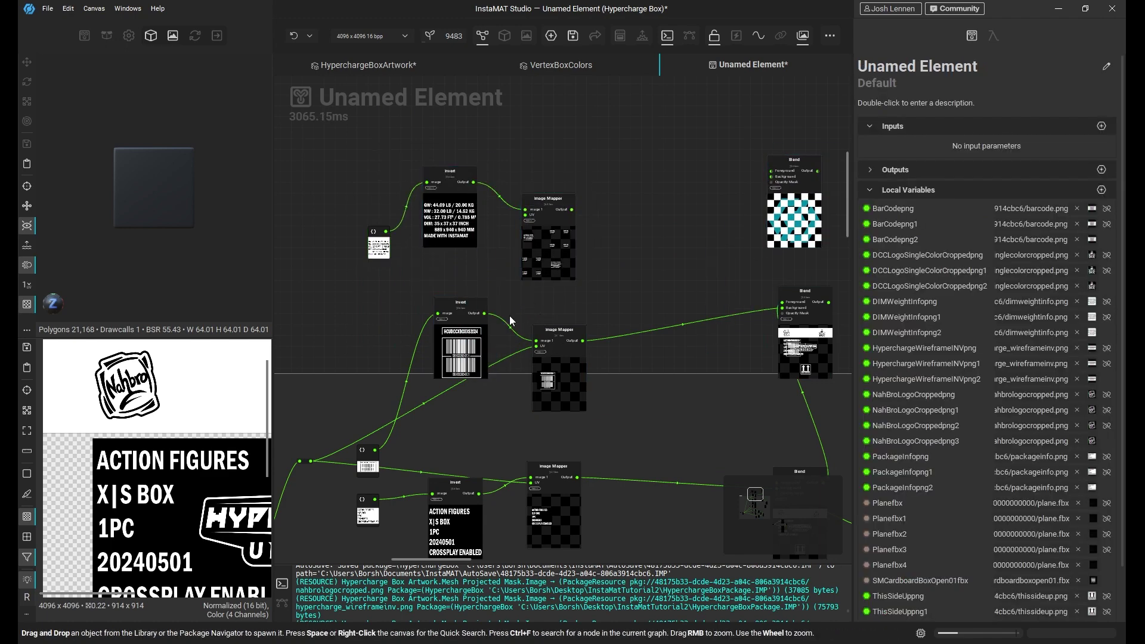
left_click_drag(311, 461, 772, 178)
left_click_drag(829, 302, 771, 176)
left_click(806, 186)
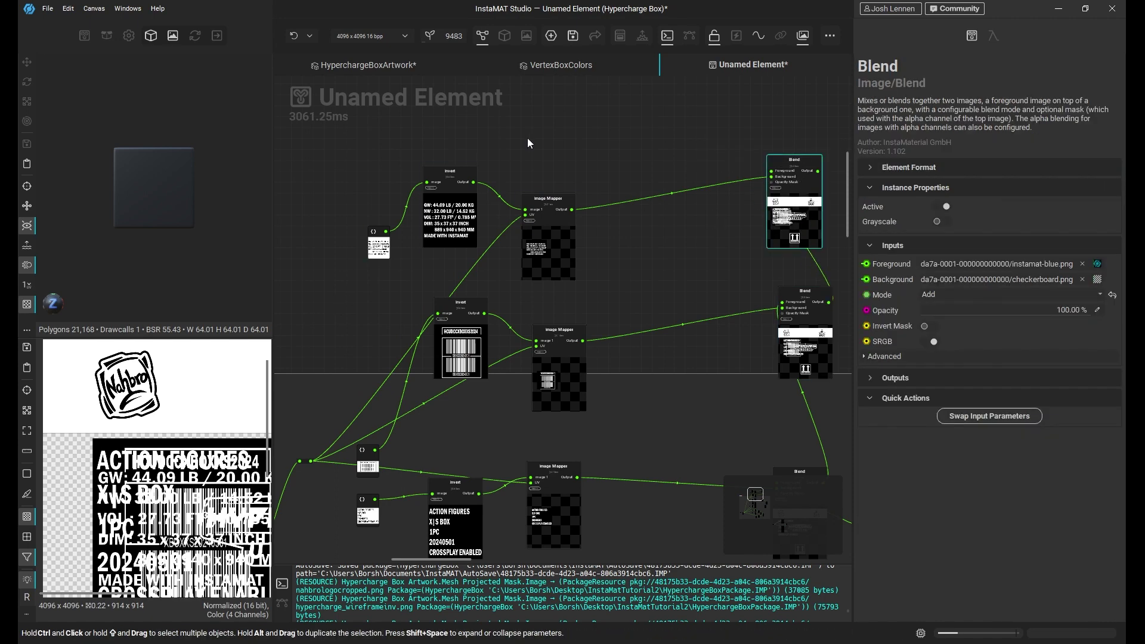
Enlarge the image view, then reset the barcode Image Mapper's Scale and set it to about X 1.69, Y 3.32
left_click(527, 38)
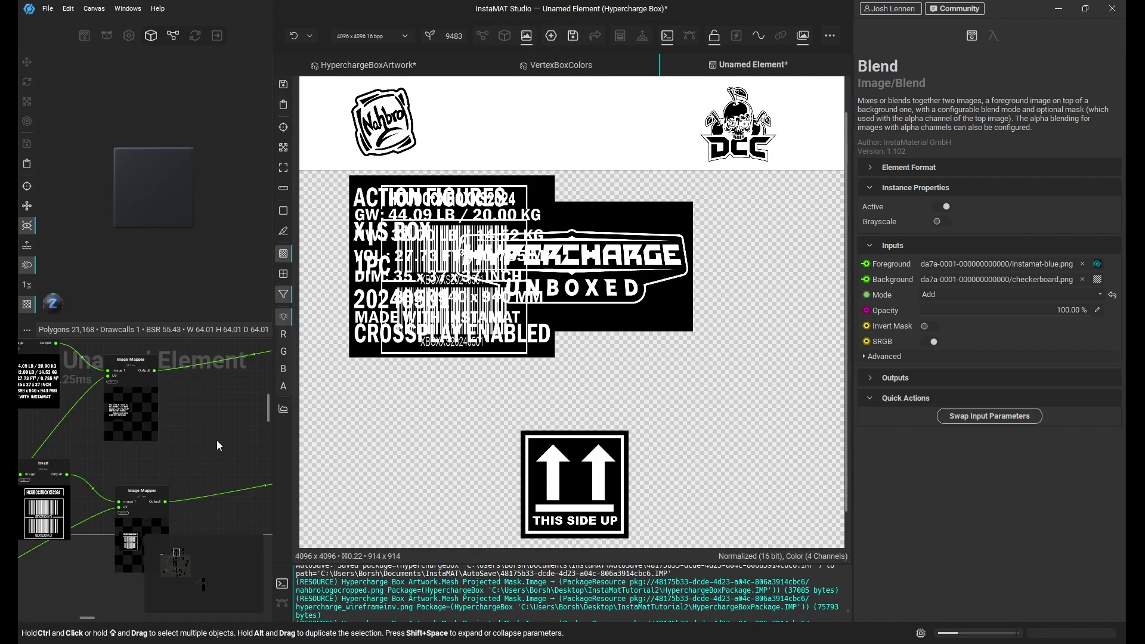
middle_click_drag(218, 446, 274, 367)
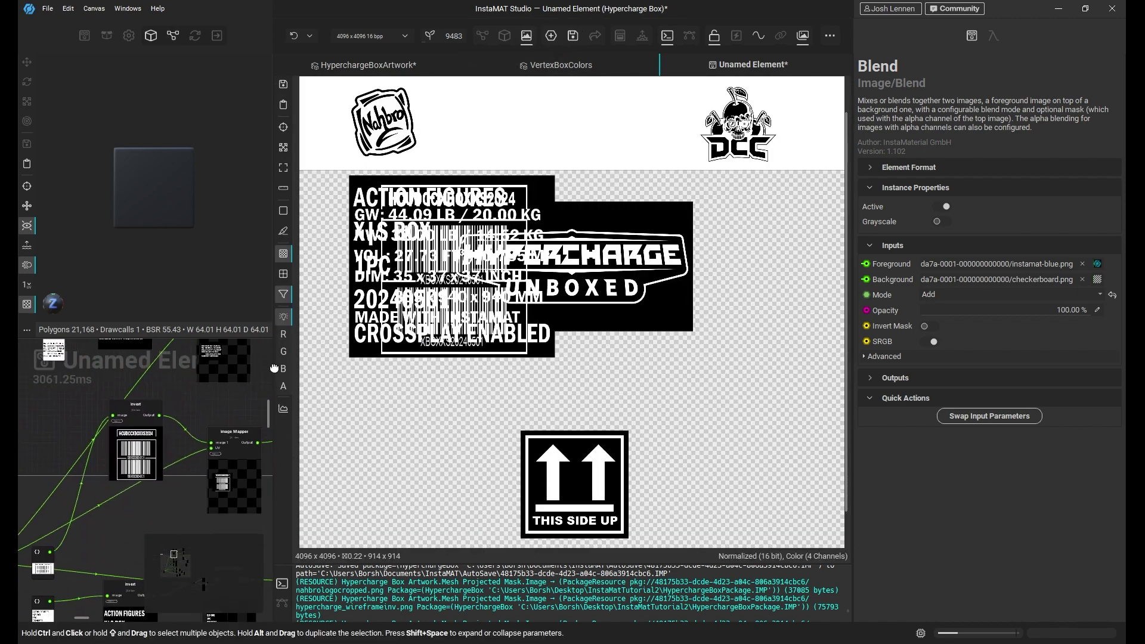
middle_click_drag(239, 478, 161, 462)
left_click(161, 462)
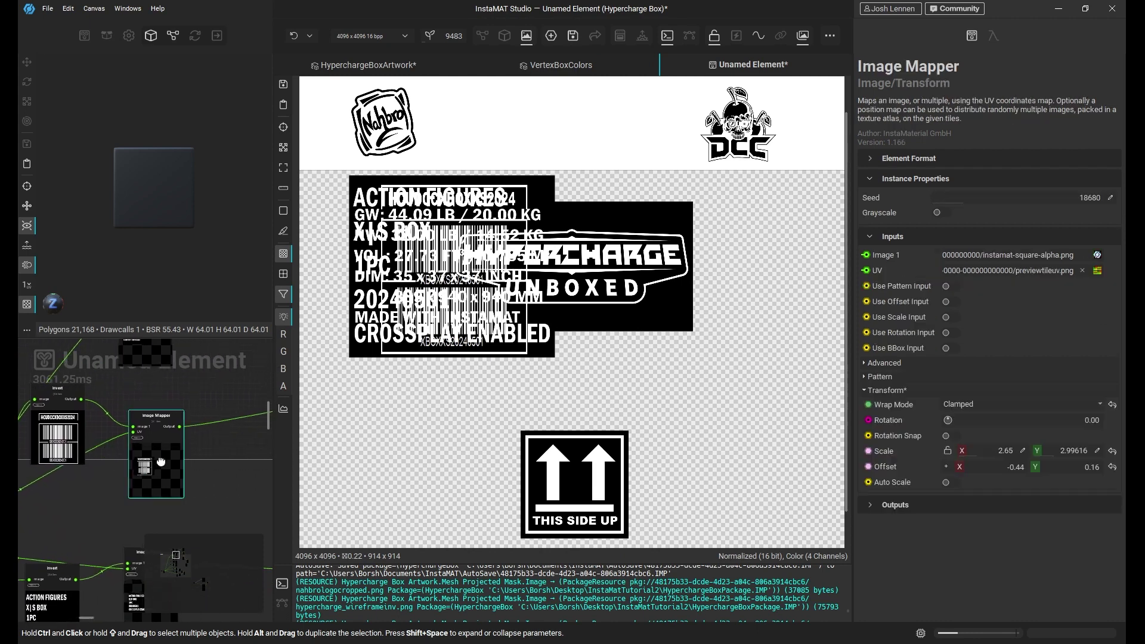
left_click(1111, 451)
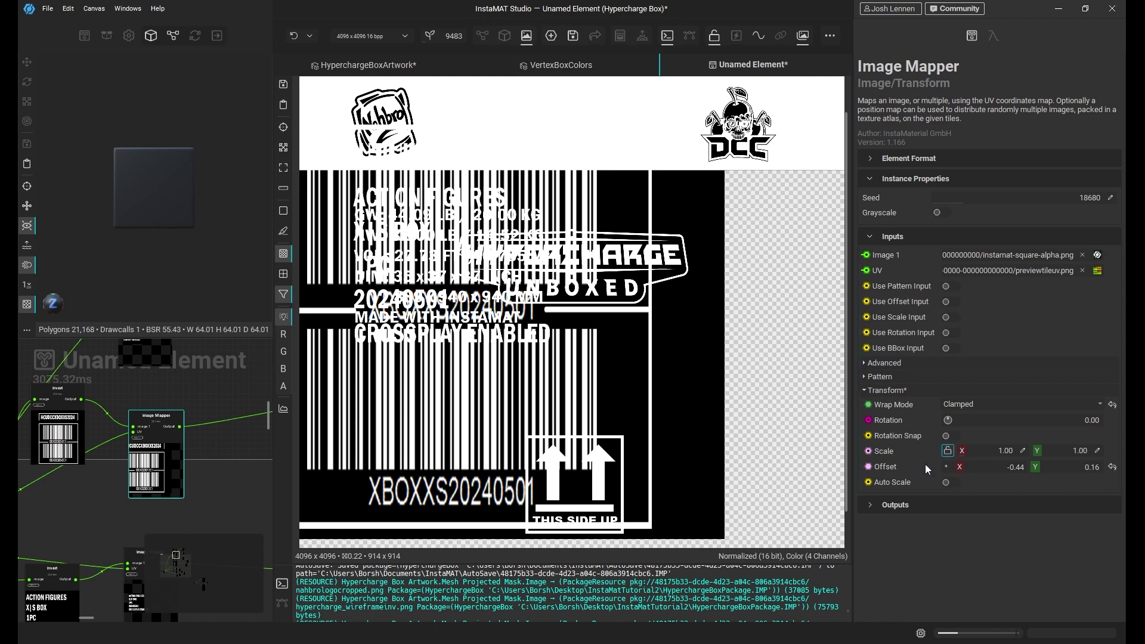
left_click_drag(965, 456, 970, 455)
left_click_drag(1048, 456, 1057, 455)
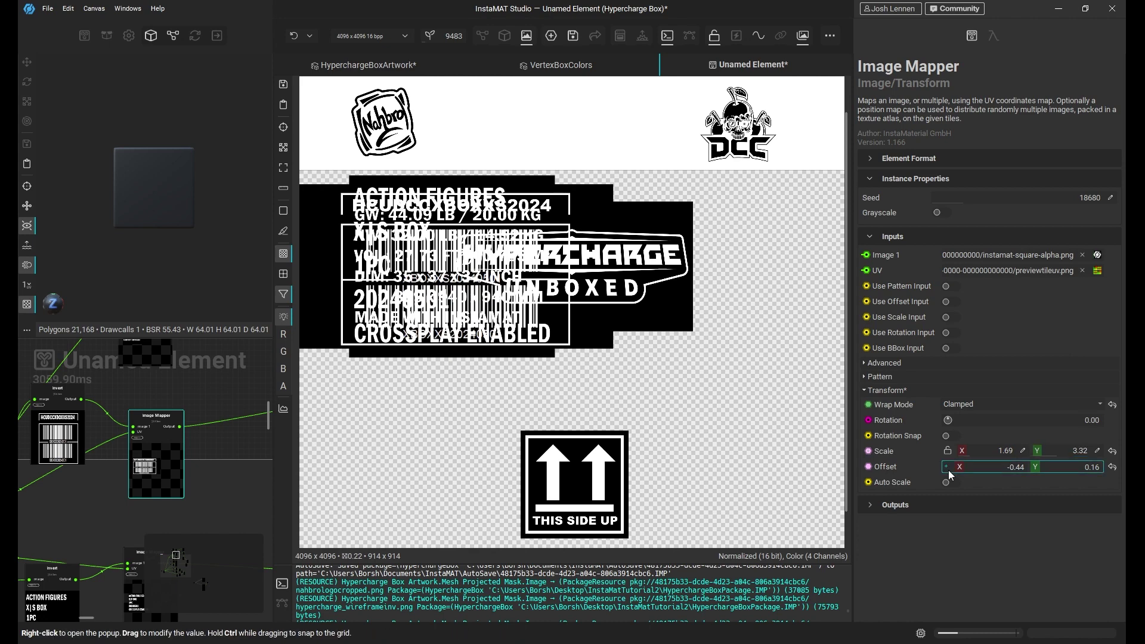
Place the barcode beside the This Side Up symbol with a Scale of about X 3.45, Y 5.66 and an Offset of about 0.48, -0.58
right_click_drag(947, 470, 977, 495)
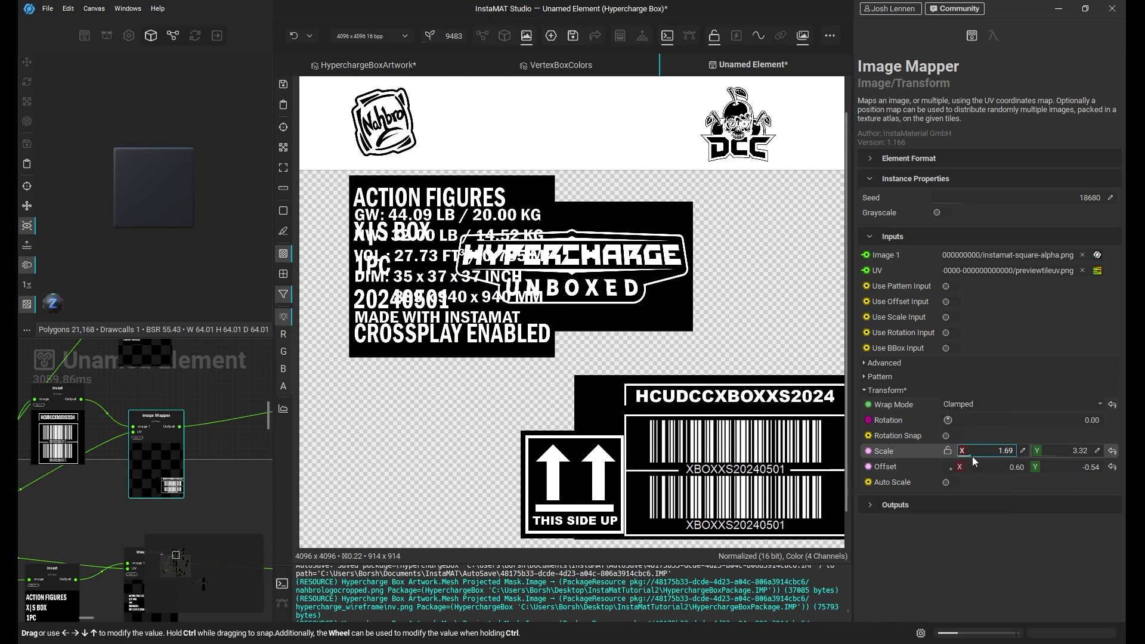
left_click_drag(968, 453, 1073, 456)
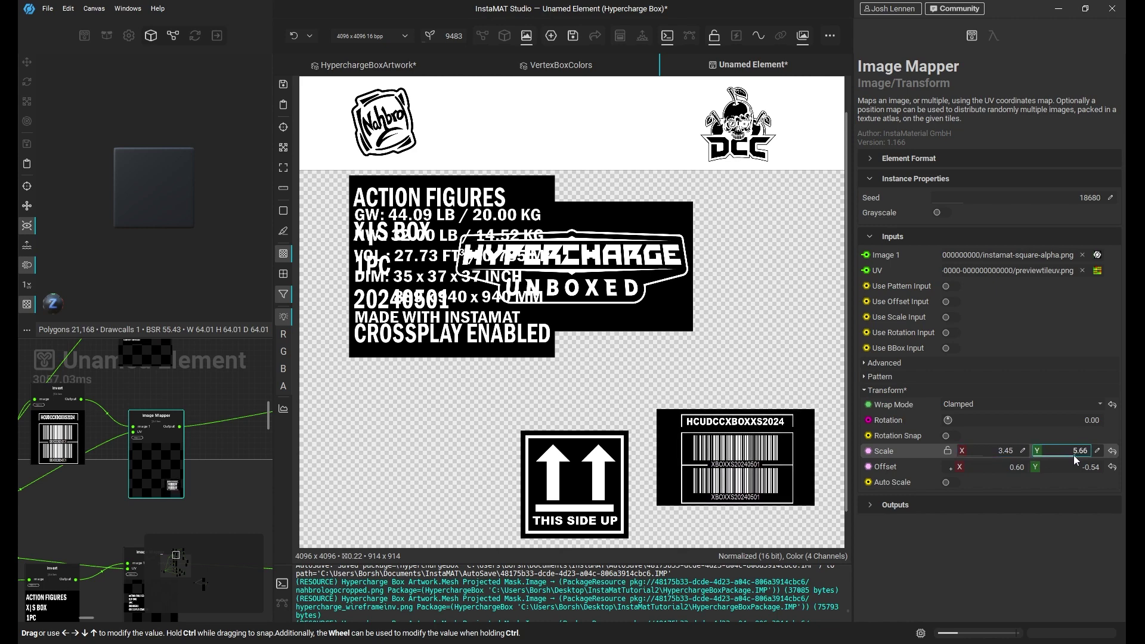
left_click(951, 468)
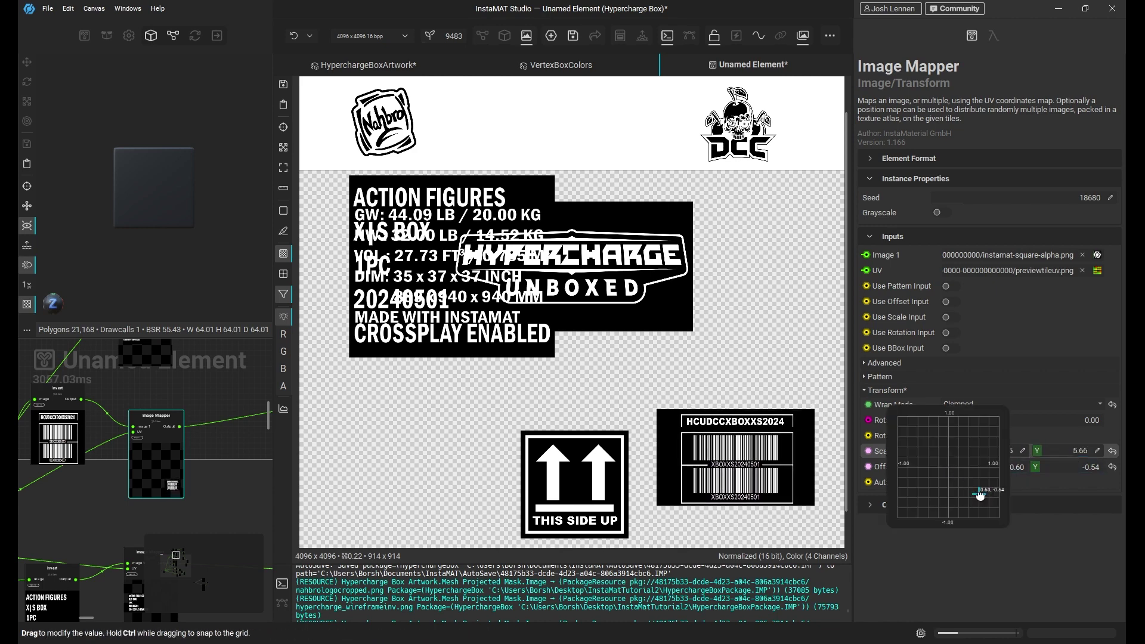
left_click_drag(979, 493, 972, 497)
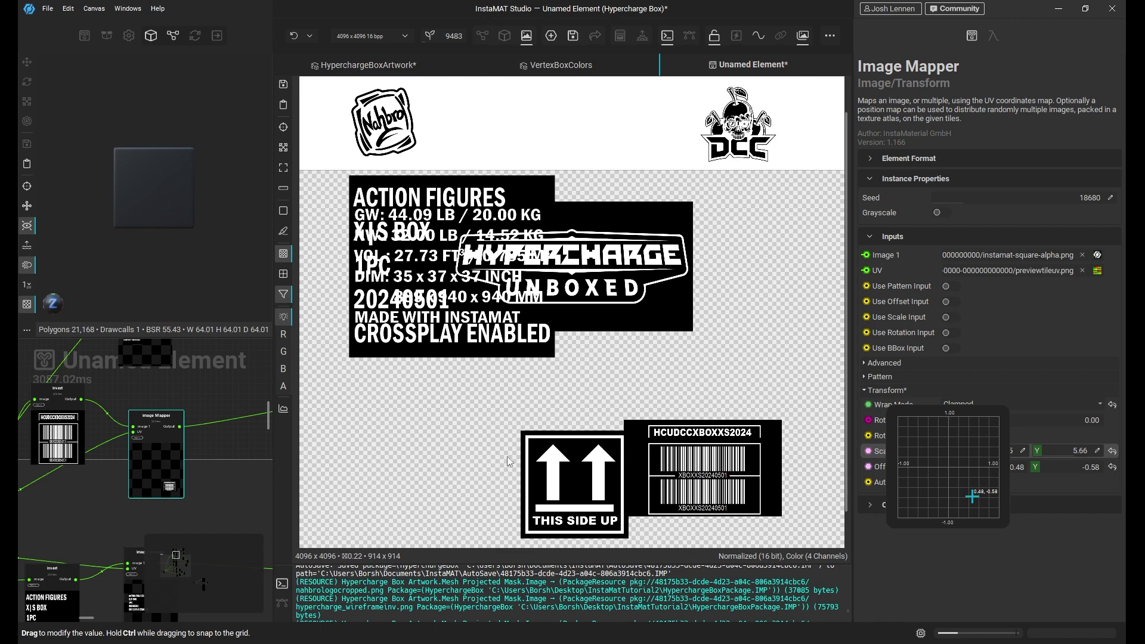
Place the weight info to the left of the This Side Up symbol with a linked Scale of about 3.93 and an Offset of about -0.53, -0.60
middle_click_drag(105, 403, 126, 543)
left_click(159, 464)
left_click(62, 402, "ctrl")
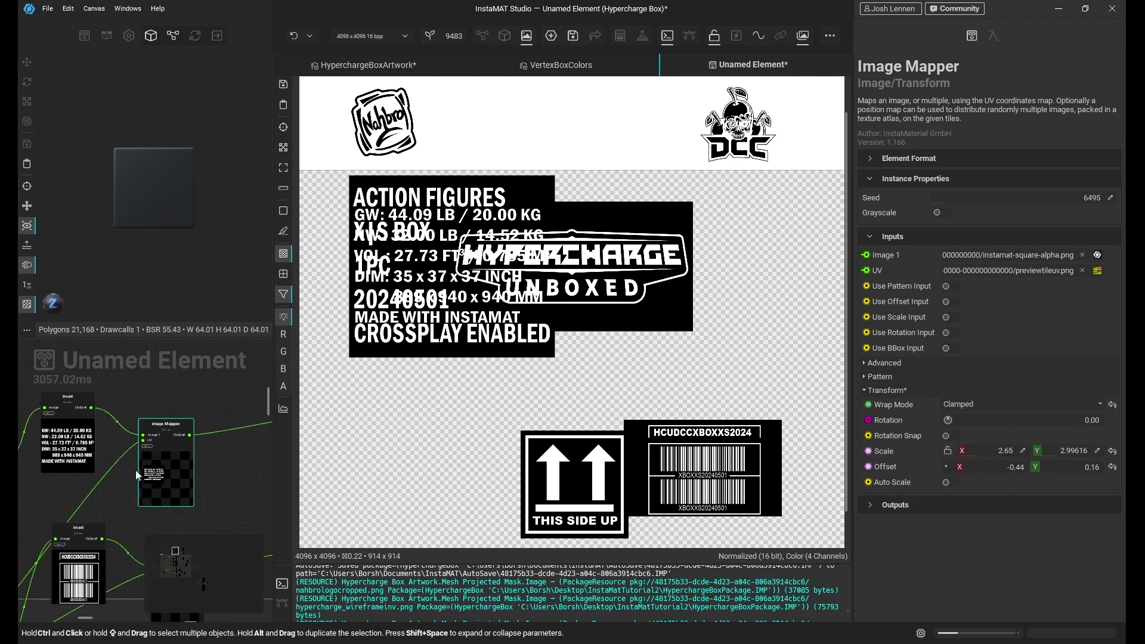
left_click(947, 451)
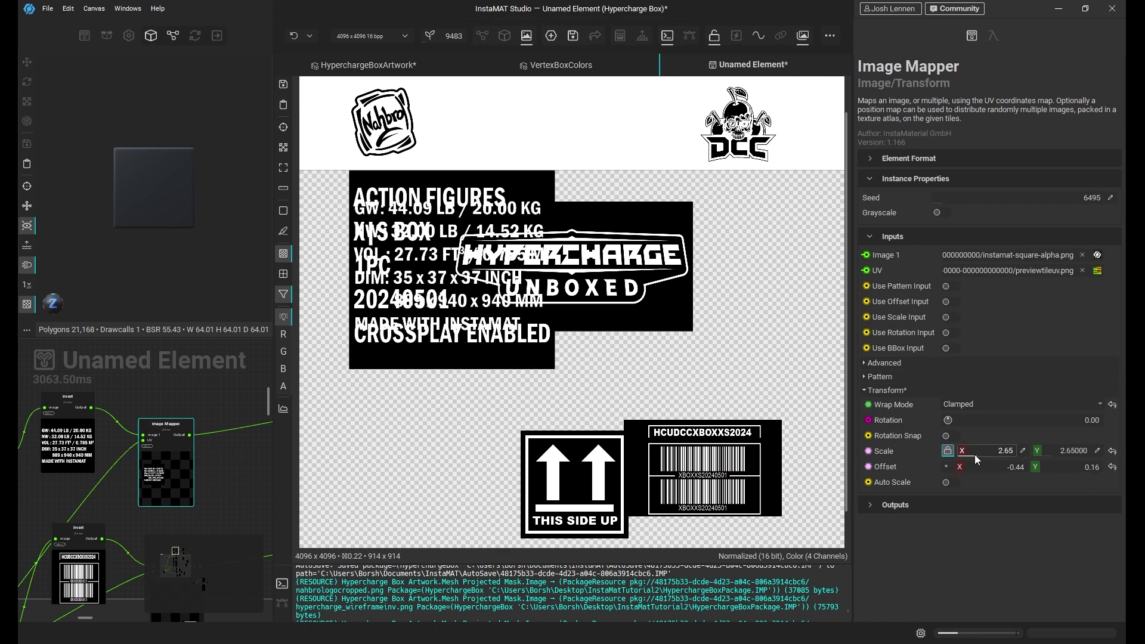
mouse_move(986, 463)
left_mouse_down()
mouse_move(927, 471)
mouse_move(921, 495)
mouse_move(976, 498)
mouse_move(921, 498)
left_mouse_up()
left_click(952, 468)
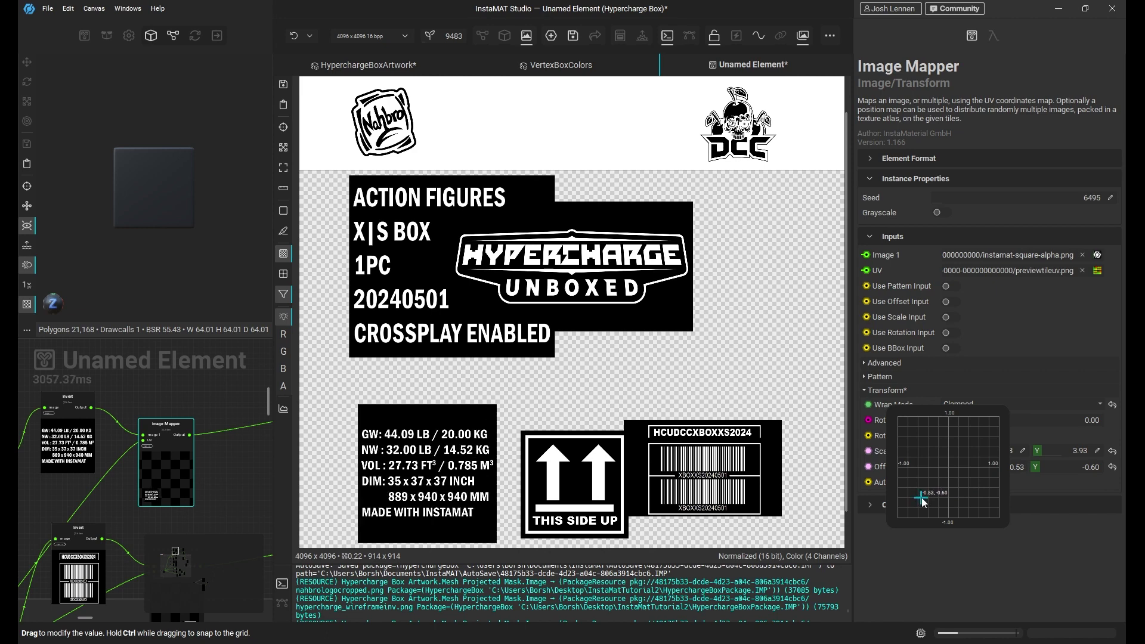
Set the This Side Up Image Mapper's Scale to about 5.76 and its Offset to about 0.02, -0.59
mouse_move(145, 520)
middle_mouse_down()
mouse_move(205, 405)
mouse_move(209, 358)
middle_mouse_up()
mouse_move(199, 439)
middle_mouse_down()
mouse_move(191, 375)
mouse_move(190, 403)
middle_mouse_up()
left_click(230, 456)
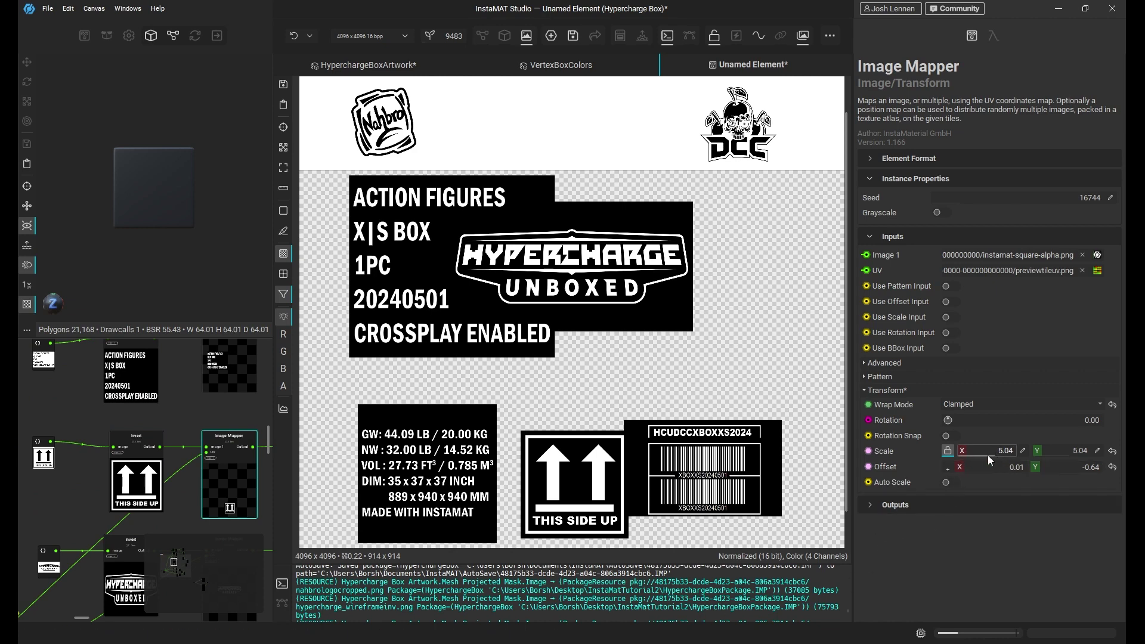
left_click_drag(994, 456, 999, 455)
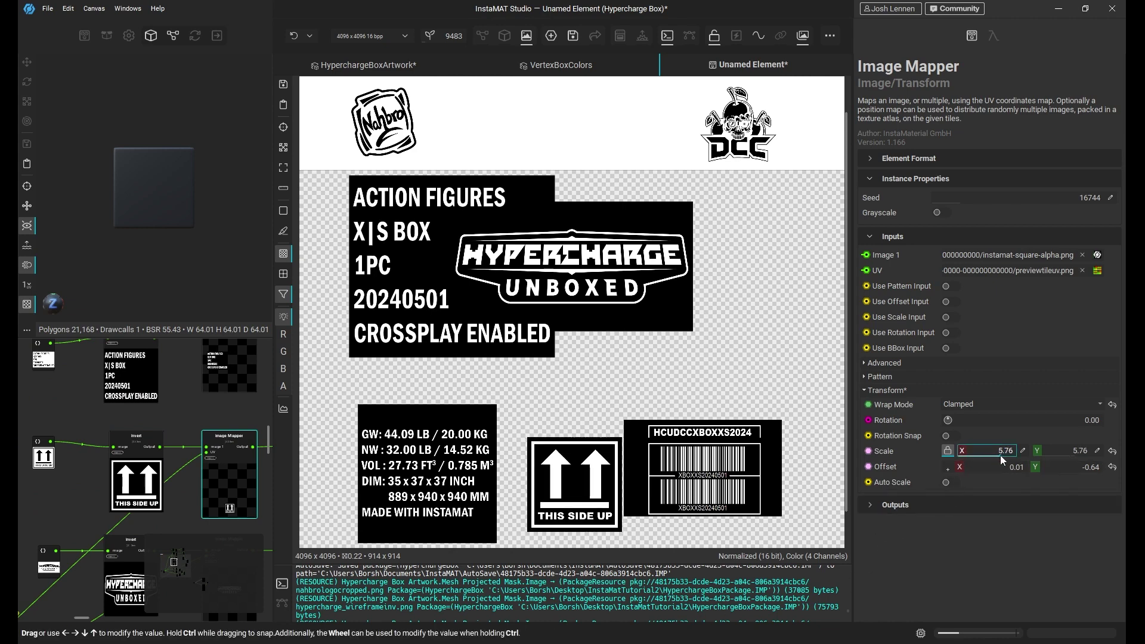
left_click(947, 470)
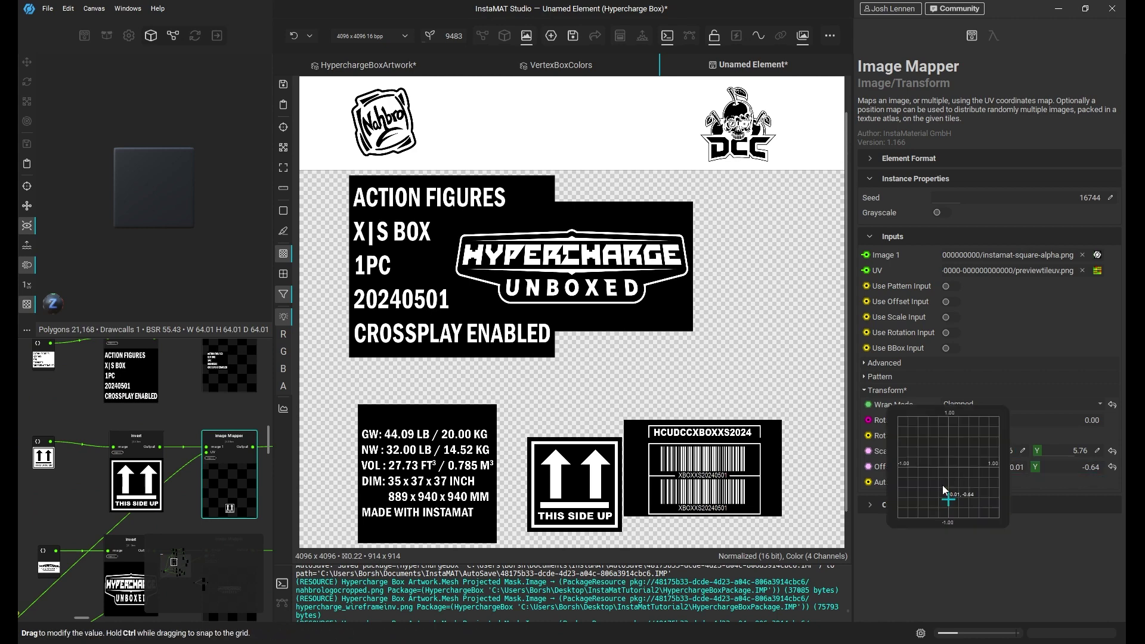
left_click_drag(950, 502, 948, 498)
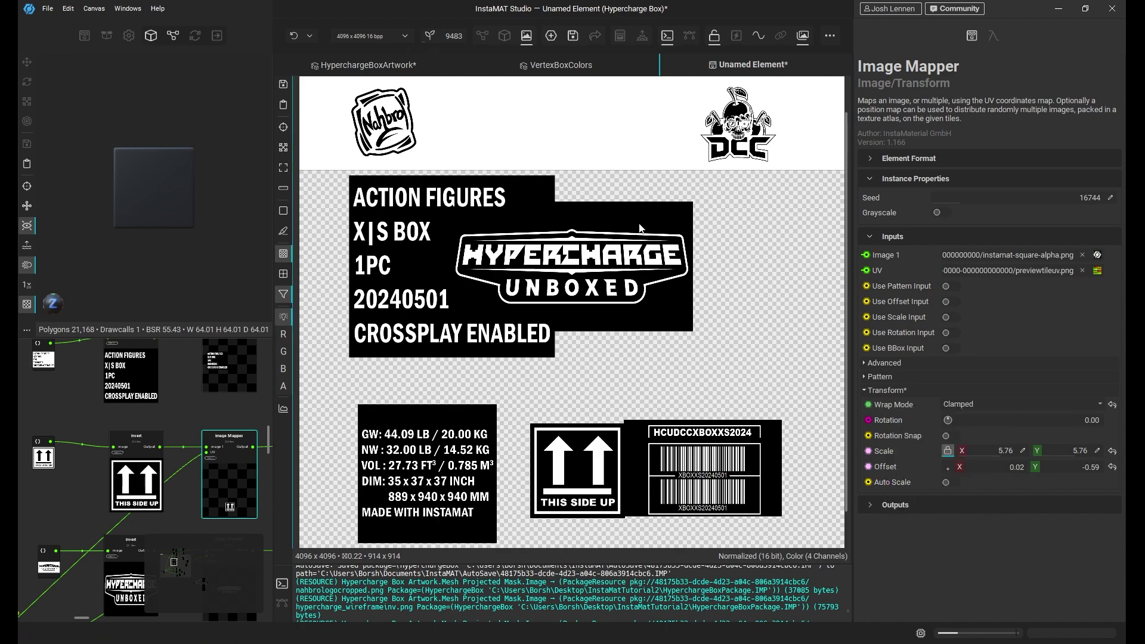
scroll(655, 197, "down", 4)
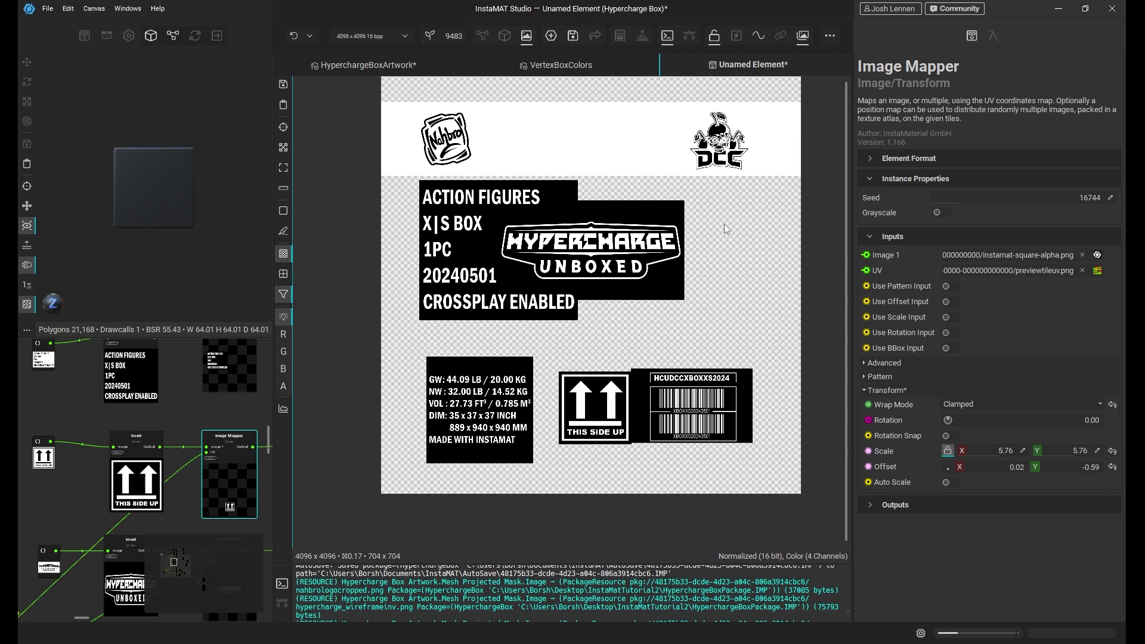
middle_click_drag(725, 228, 682, 287)
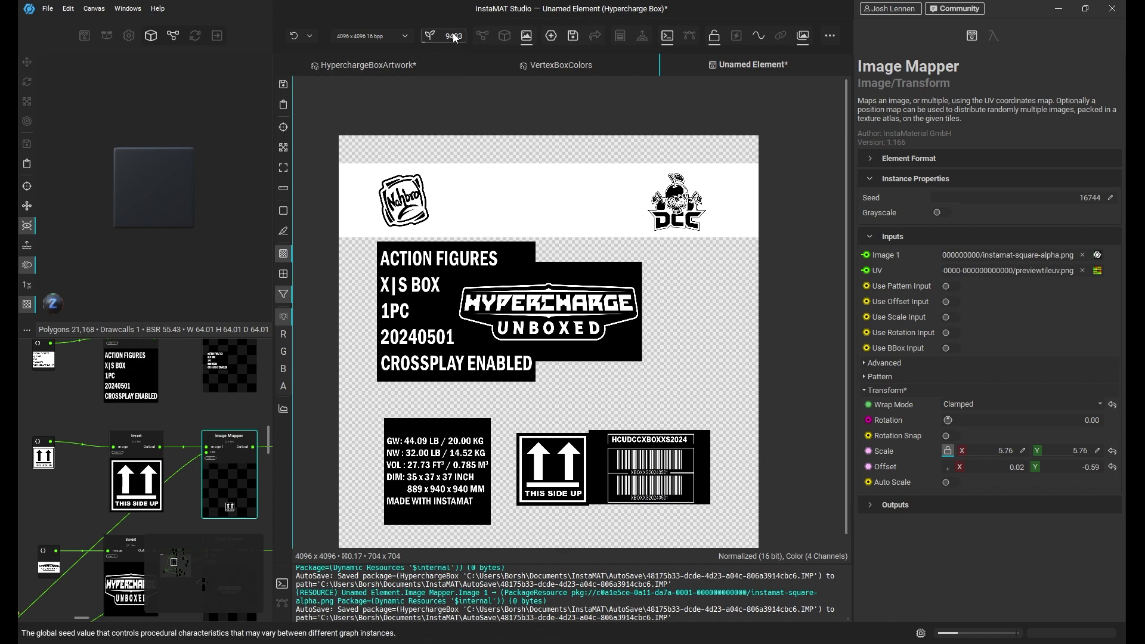
Enlarge the node graph view and extend the Setup Image Projection comment upward to enclose the uppermost Blend nodes
left_click(482, 36)
middle_click_drag(685, 291, 437, 416)
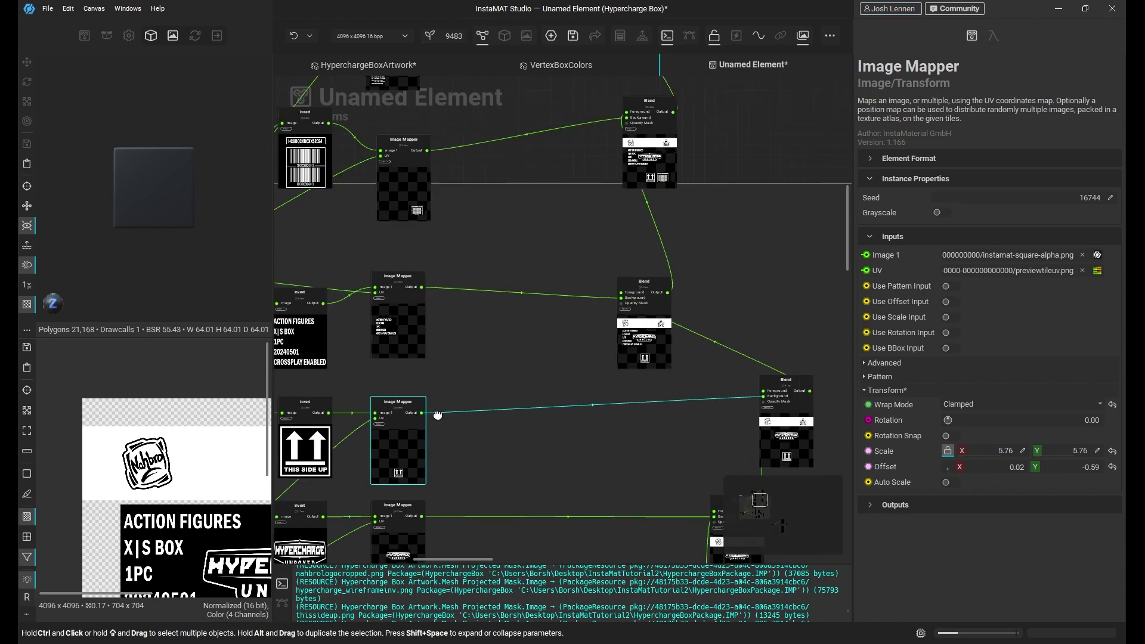
middle_click_drag(644, 344, 352, 329)
mouse_move(527, 321)
middle_mouse_down()
mouse_move(470, 227)
mouse_move(536, 451)
middle_mouse_up()
middle_click_drag(471, 190, 500, 253)
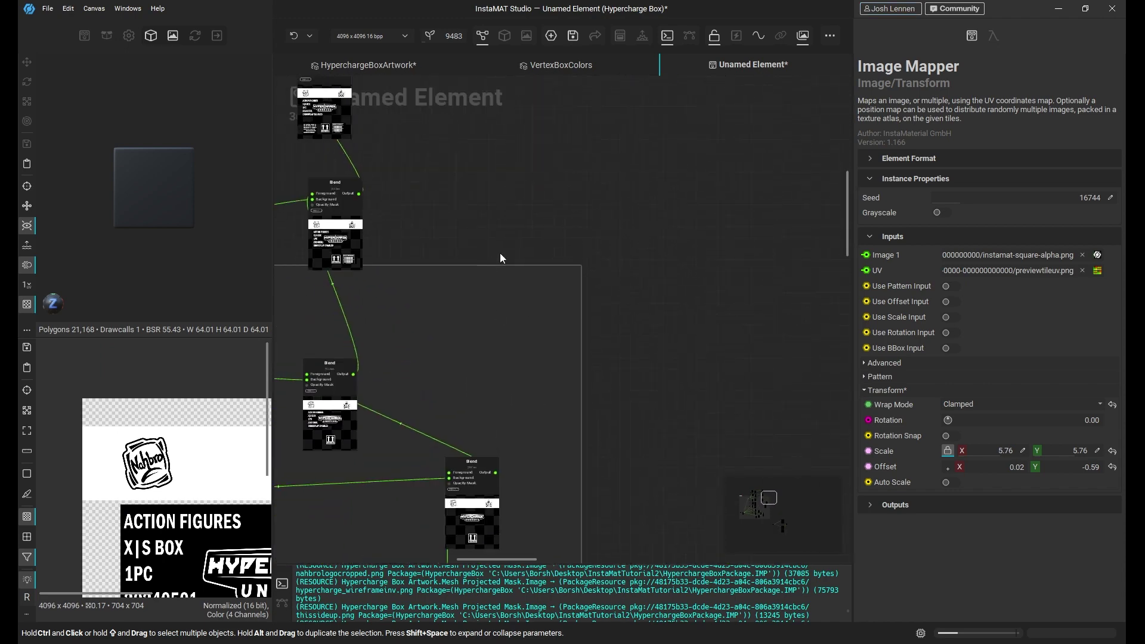
left_click_drag(520, 263, 492, 83)
middle_click_drag(479, 184, 549, 348)
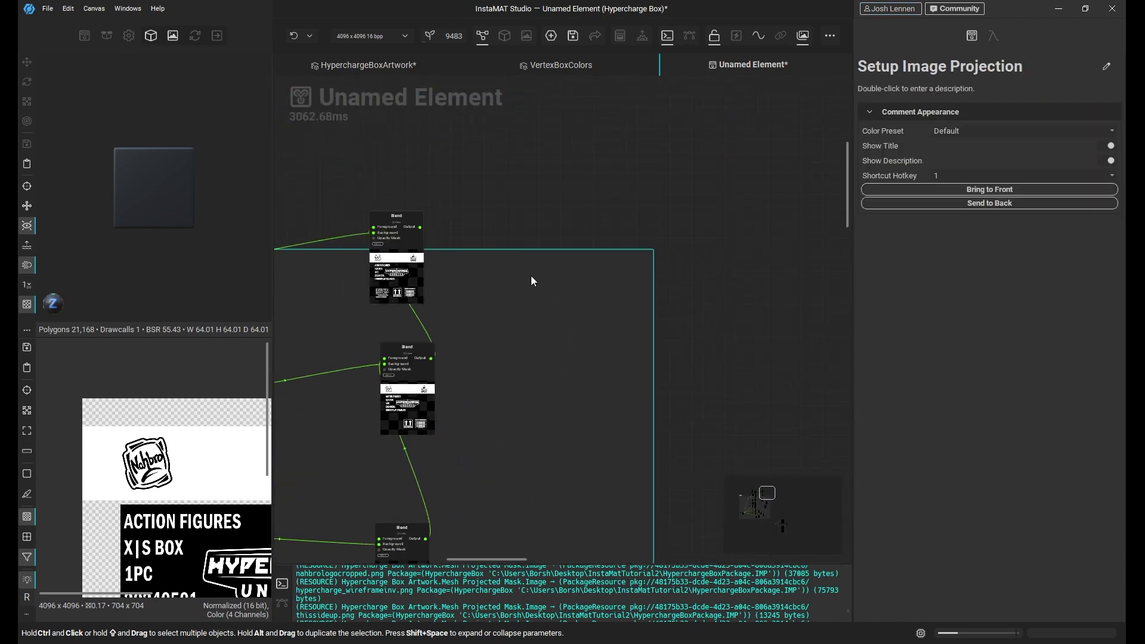
left_click_drag(531, 249, 510, 161)
middle_click_drag(516, 276, 534, 262)
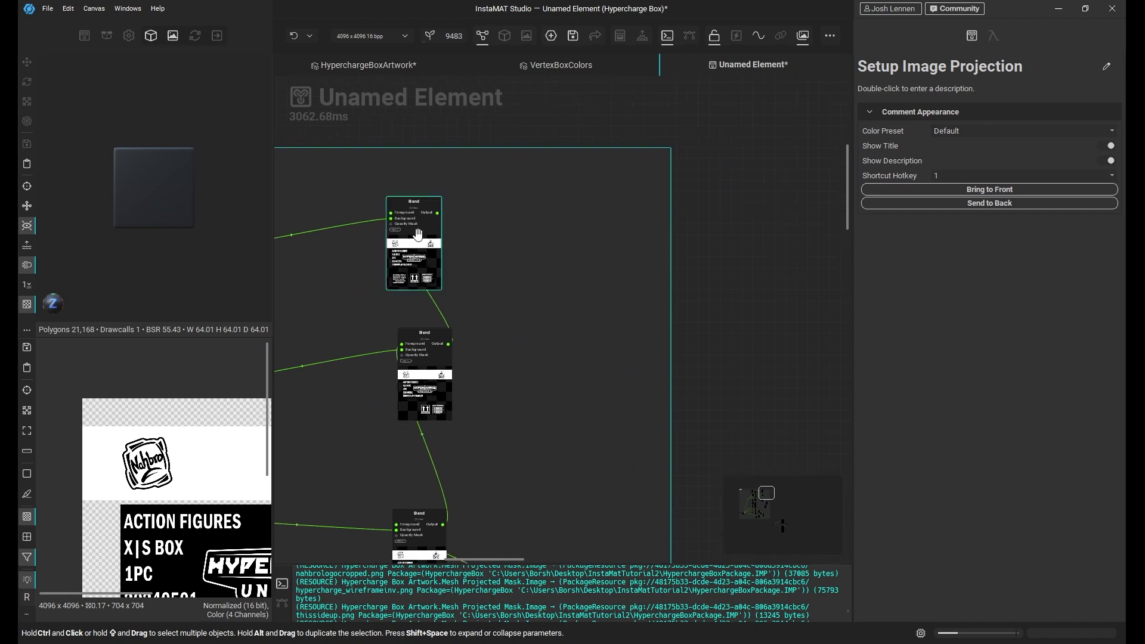
Add a Blend node with the uppermost Blend's output as Foreground, and unload its Background image to use solid black
left_click(420, 232)
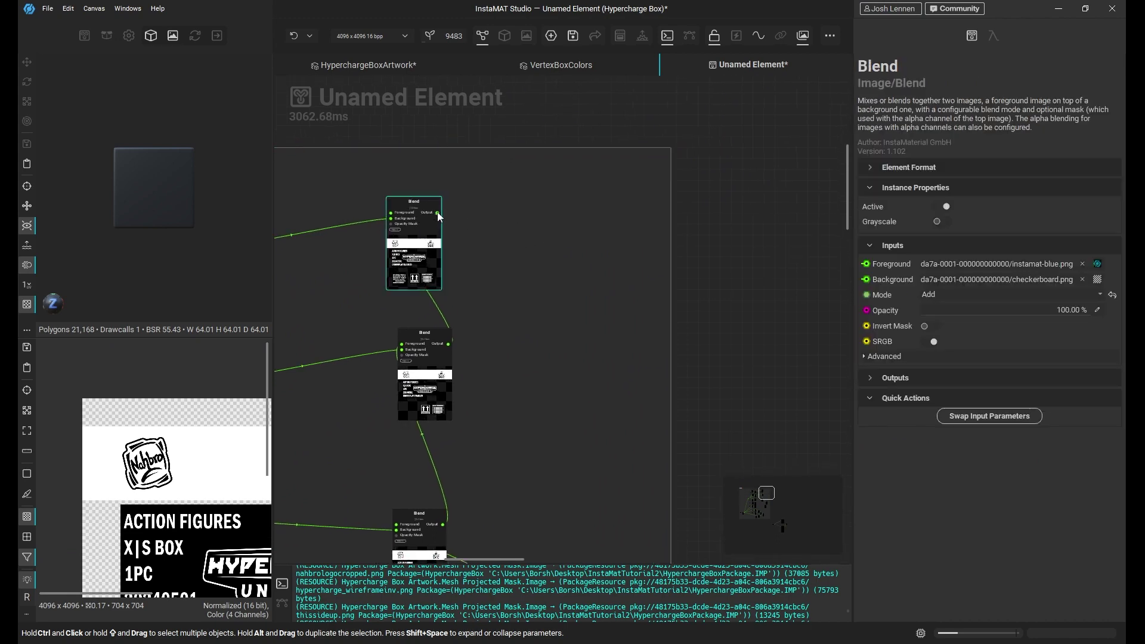
left_click_drag(437, 213, 756, 341)
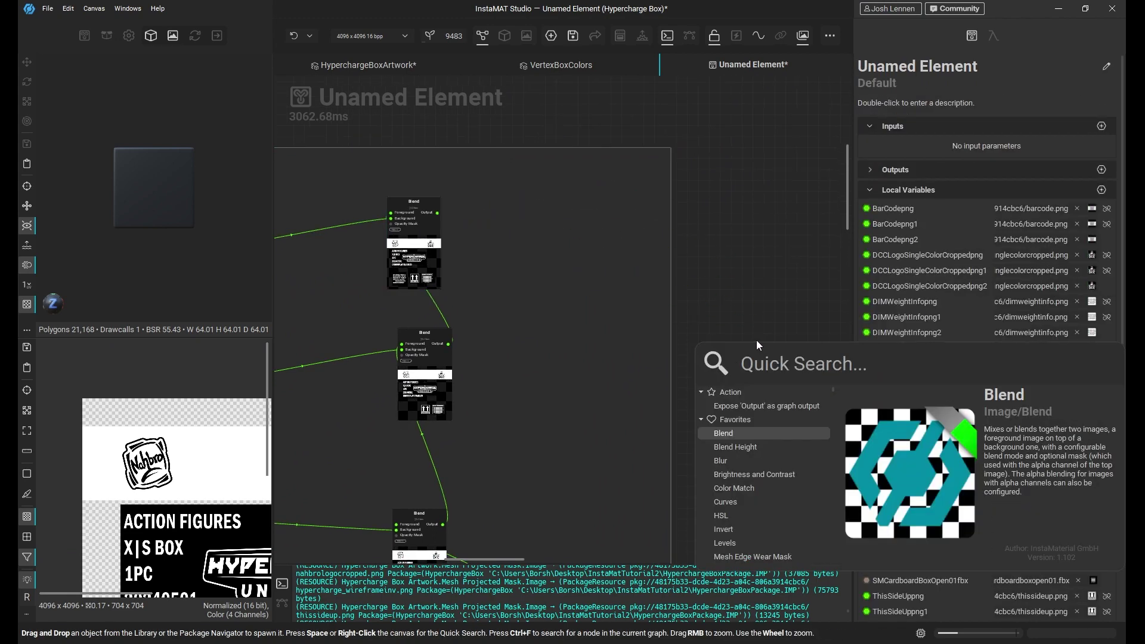
type("blend")
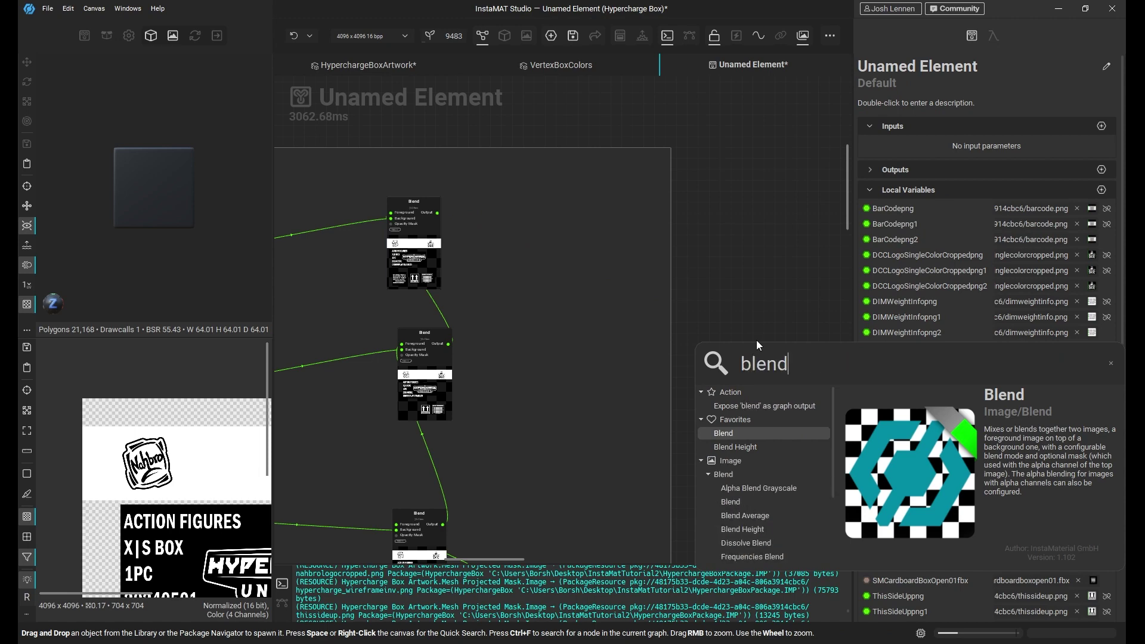
key("Return")
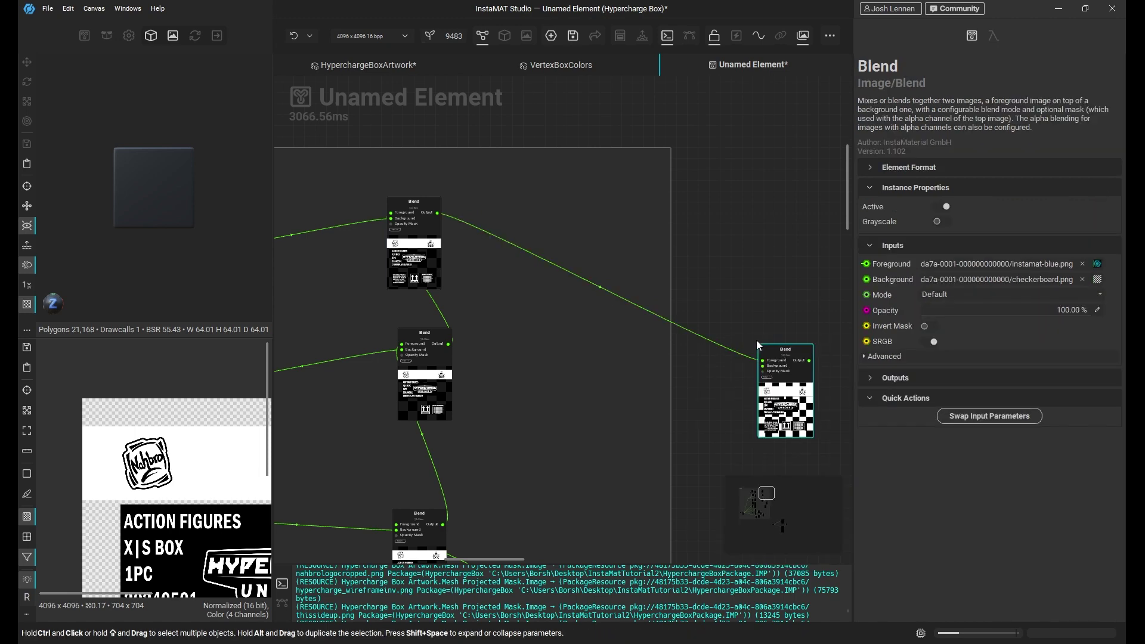
middle_click_drag(676, 431, 476, 219)
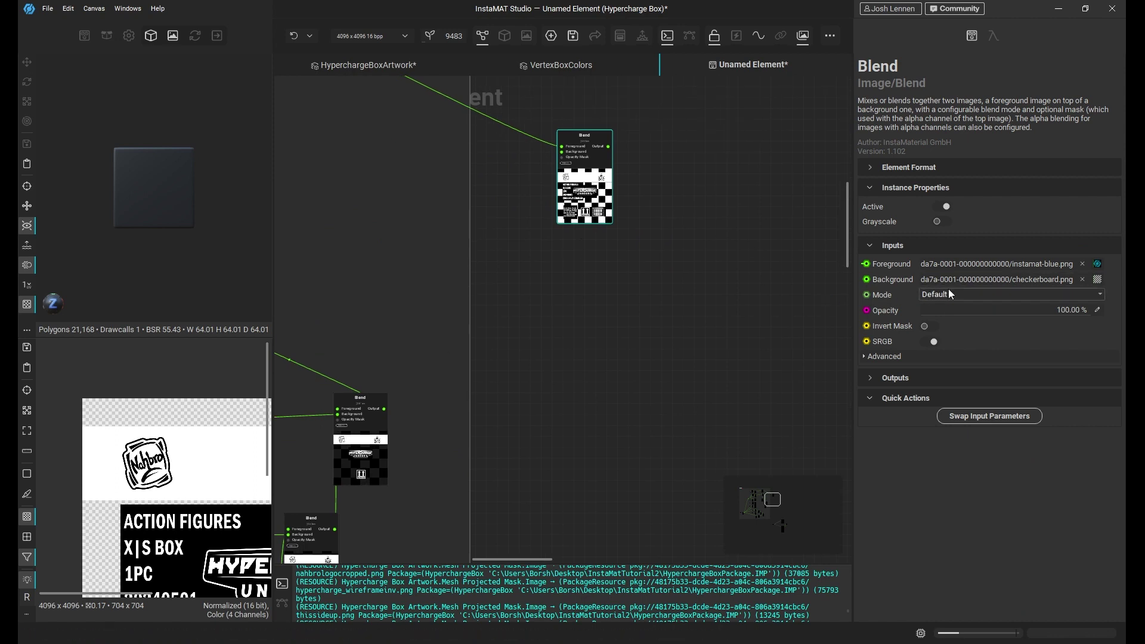
left_click(1098, 279)
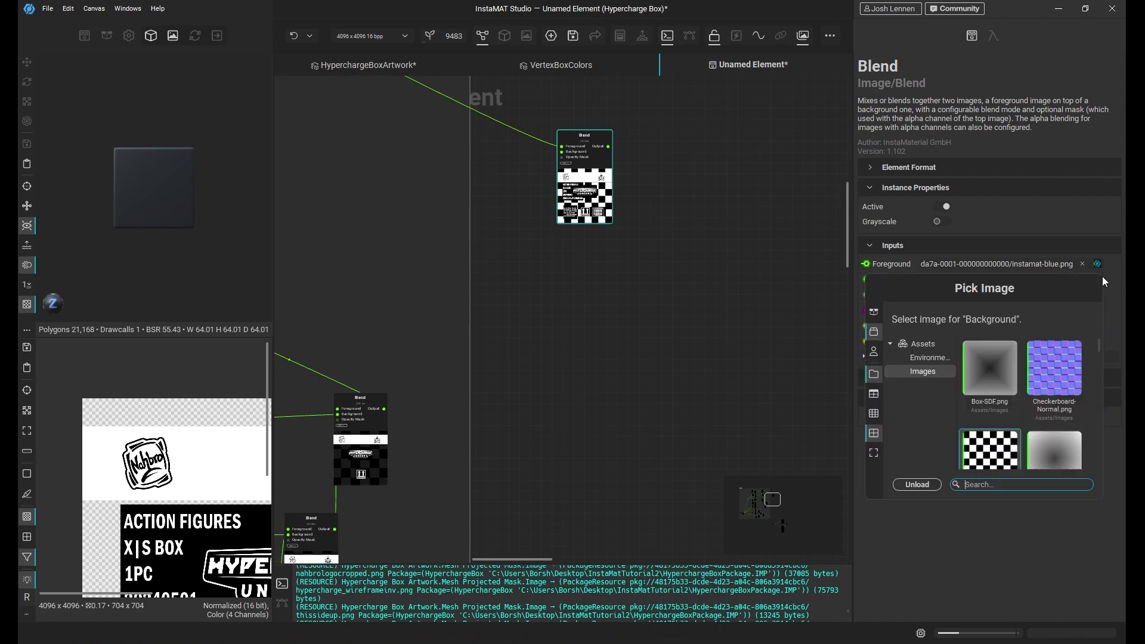
left_click(1115, 268)
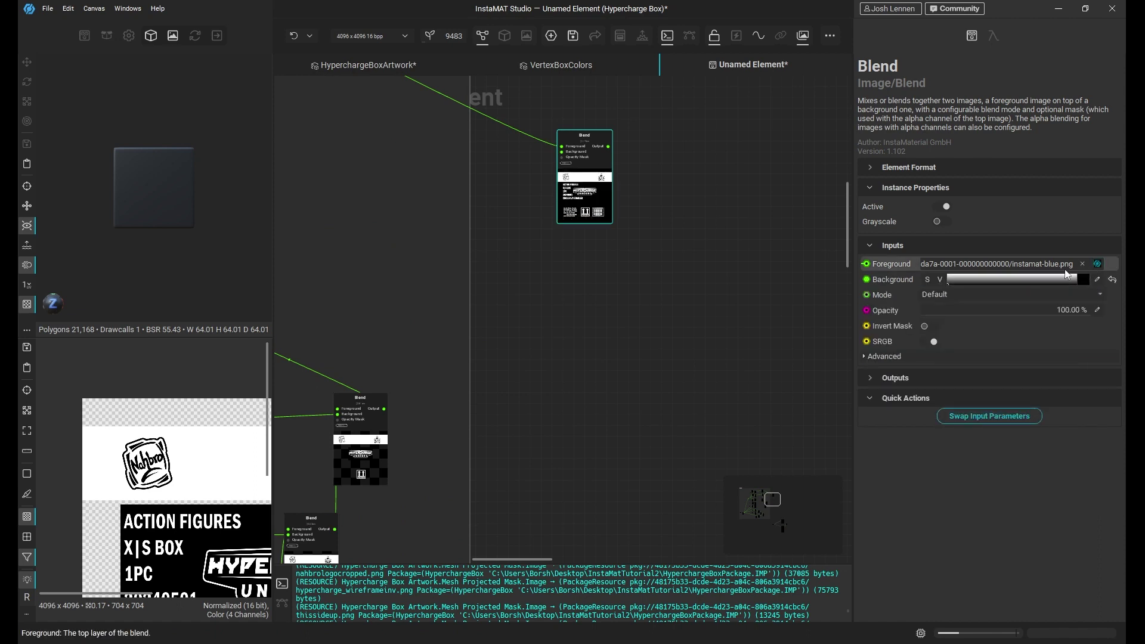
Move the new Blend node farther outside the Setup Image Projection frame and enclose it in a comment titled Final Decal Output
left_click_drag(559, 201, 619, 278)
middle_click_drag(559, 363, 605, 346)
left_click_drag(699, 228, 752, 302)
middle_click_drag(752, 303, 555, 289)
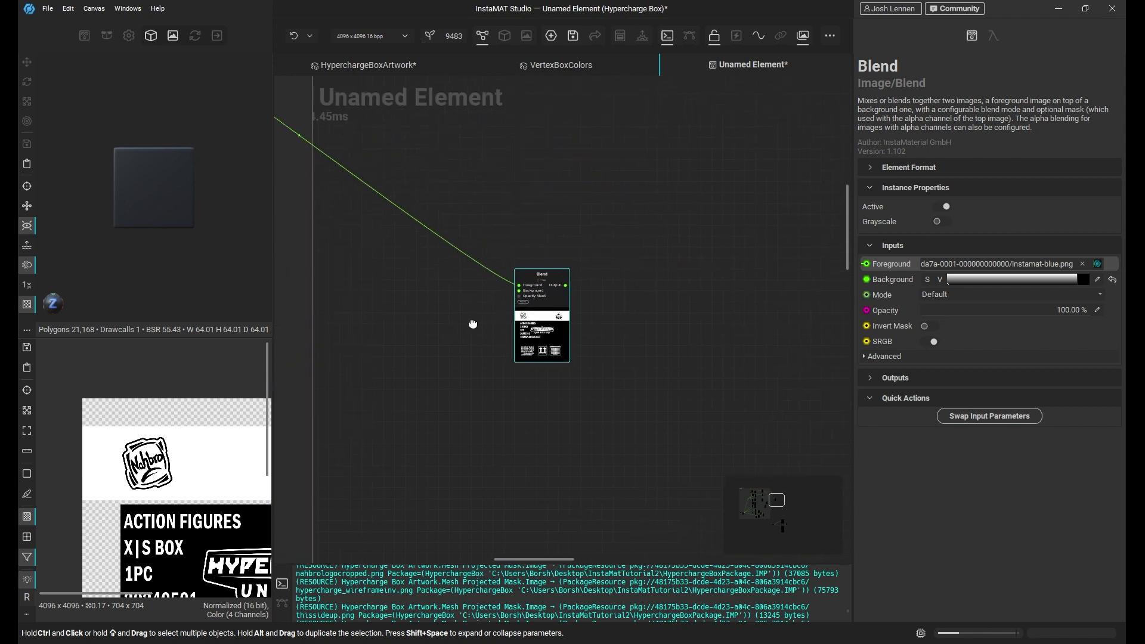
left_click_drag(546, 335, 649, 338)
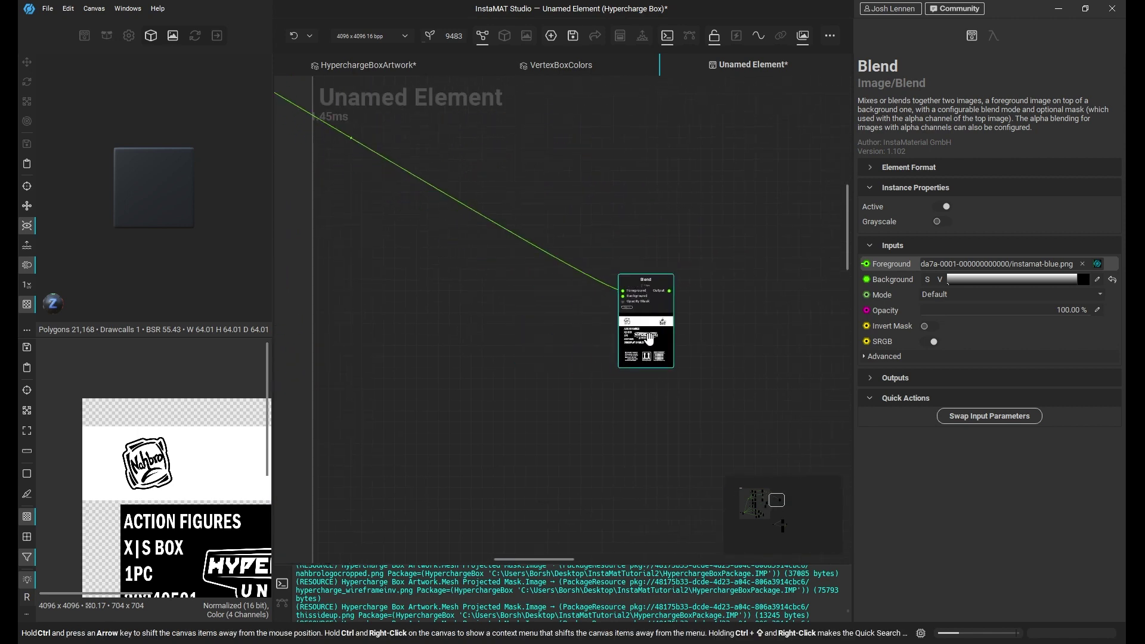
key("c")
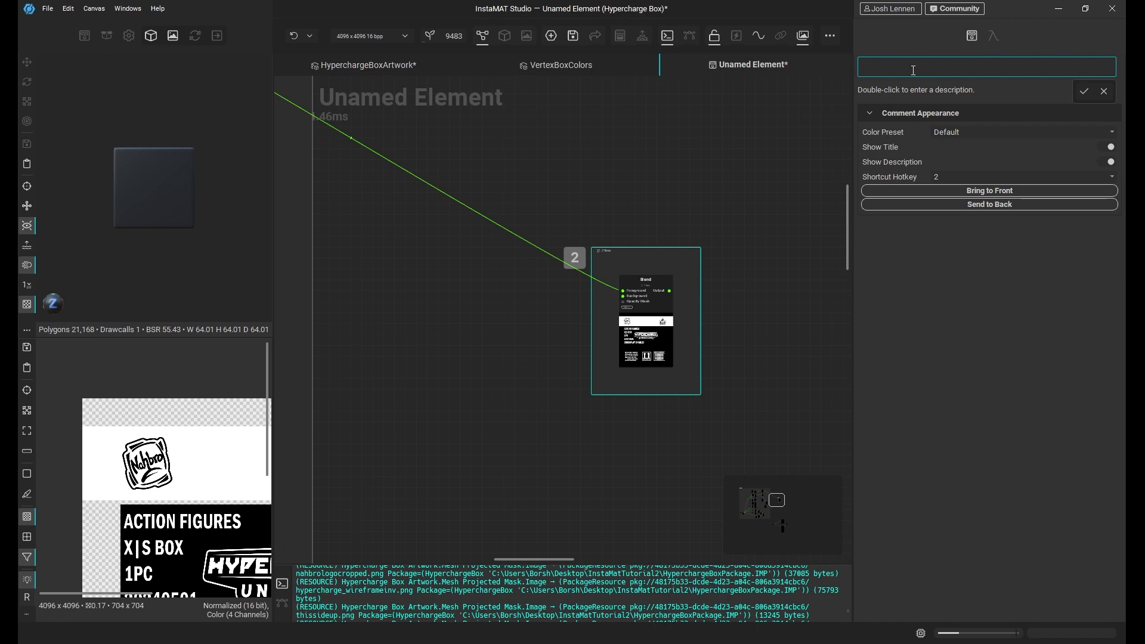
type("Final Decal Output")
key("Return")
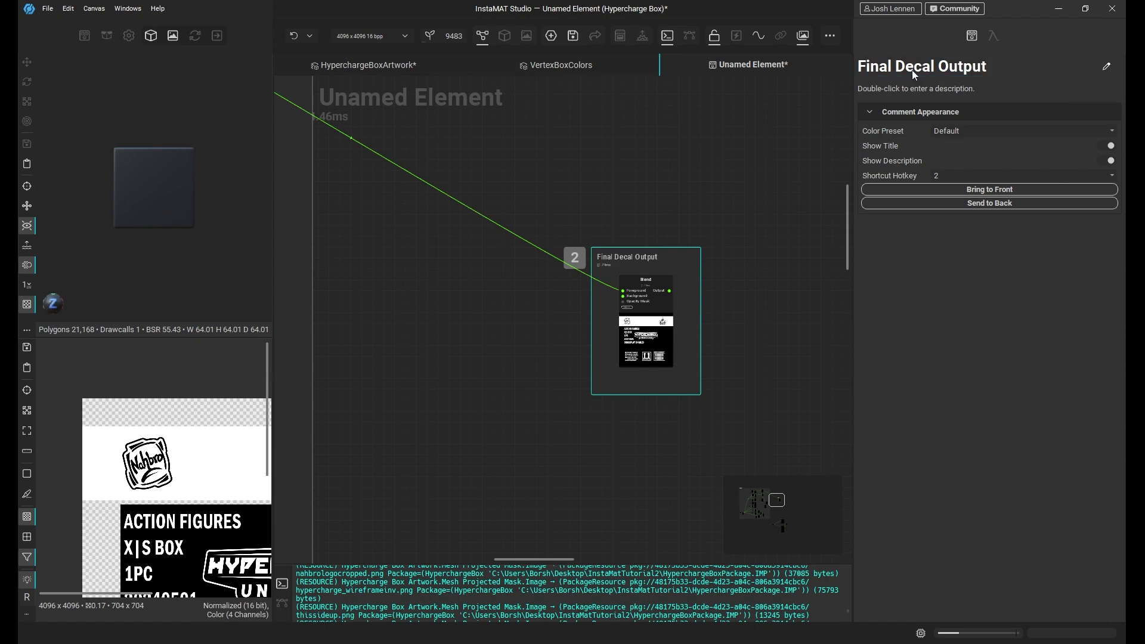
Look back over the Setup Image Projection graph, jump to the Final Decal Output comment and select its Blend node
middle_click_drag(574, 362, 753, 282)
scroll(599, 325, "down", 3)
middle_click_drag(565, 263, 766, 346)
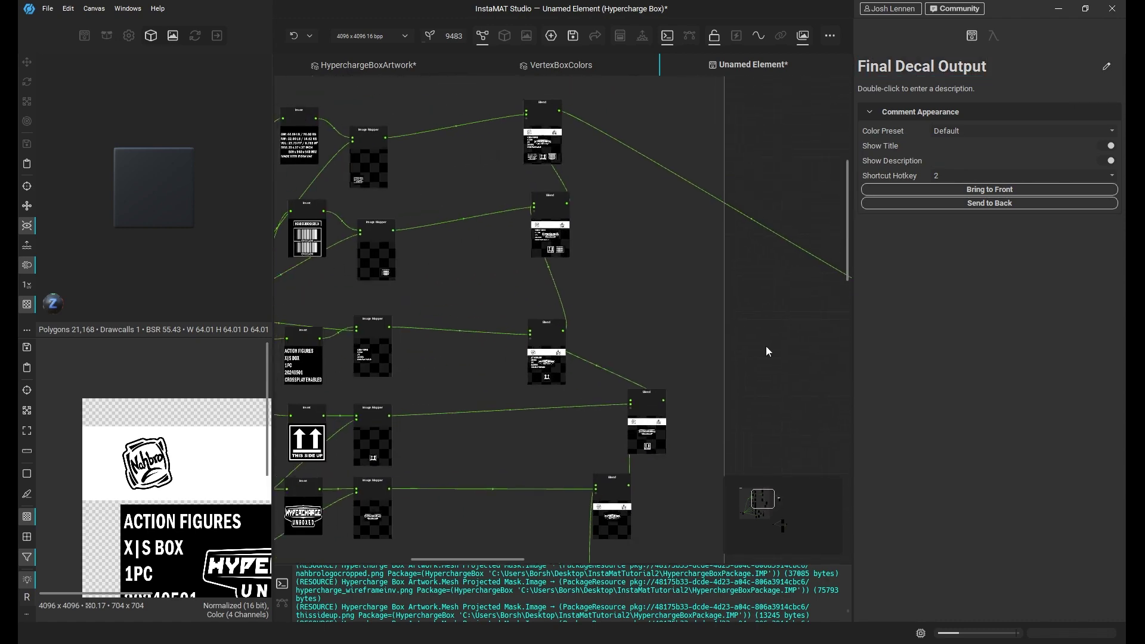
middle_click_drag(504, 138, 736, 341)
middle_click_drag(375, 269, 563, 241)
scroll(420, 255, "up", 3)
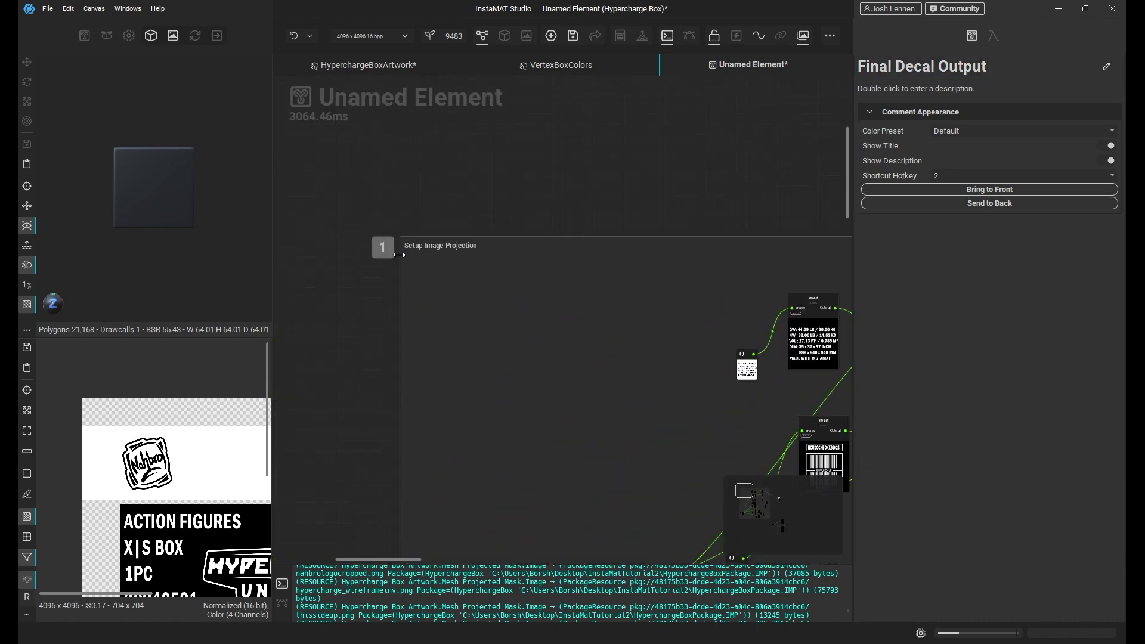
key("2")
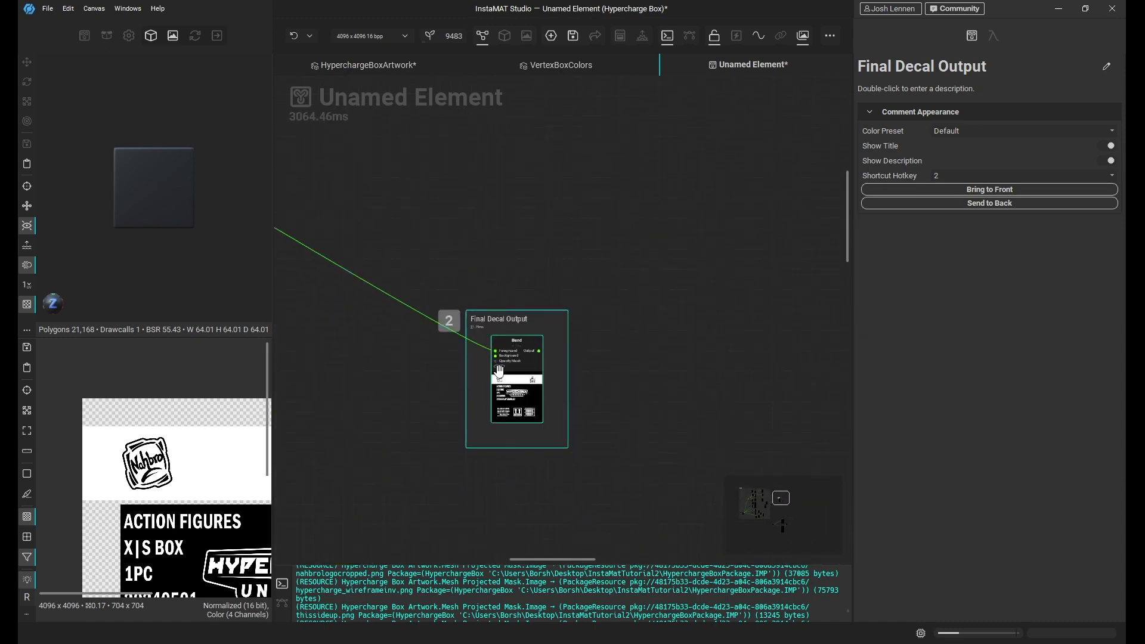
left_click(516, 396)
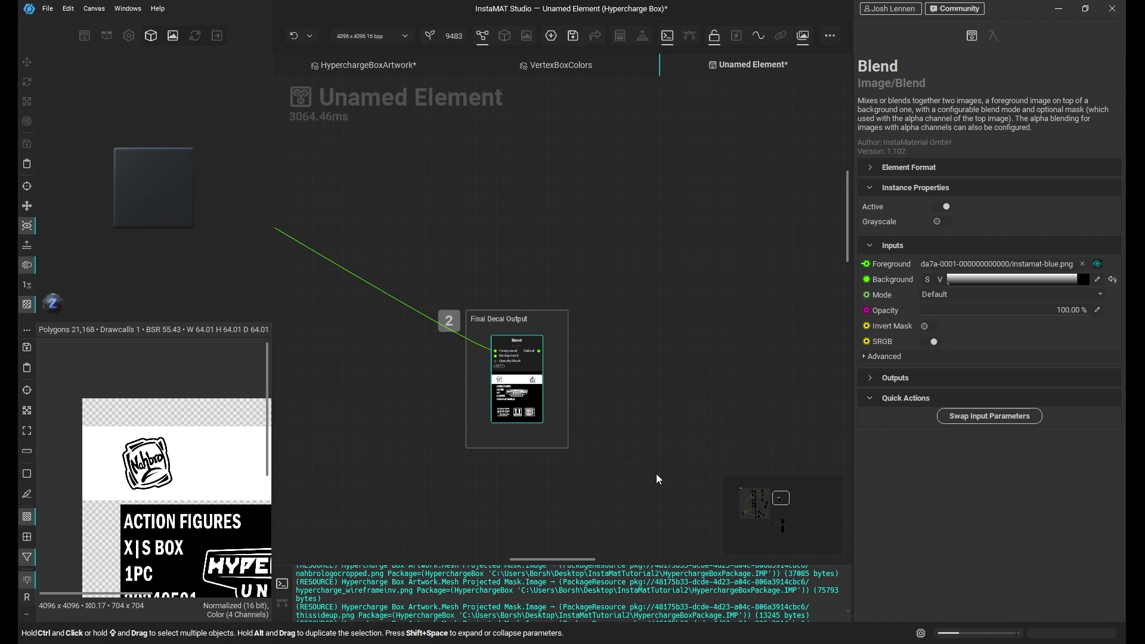
Review the node chain from the logos to the Final Decal Output, and enlarge the image view to examine the combined artwork
middle_click_drag(448, 415, 703, 199)
middle_click_drag(492, 438, 780, 336)
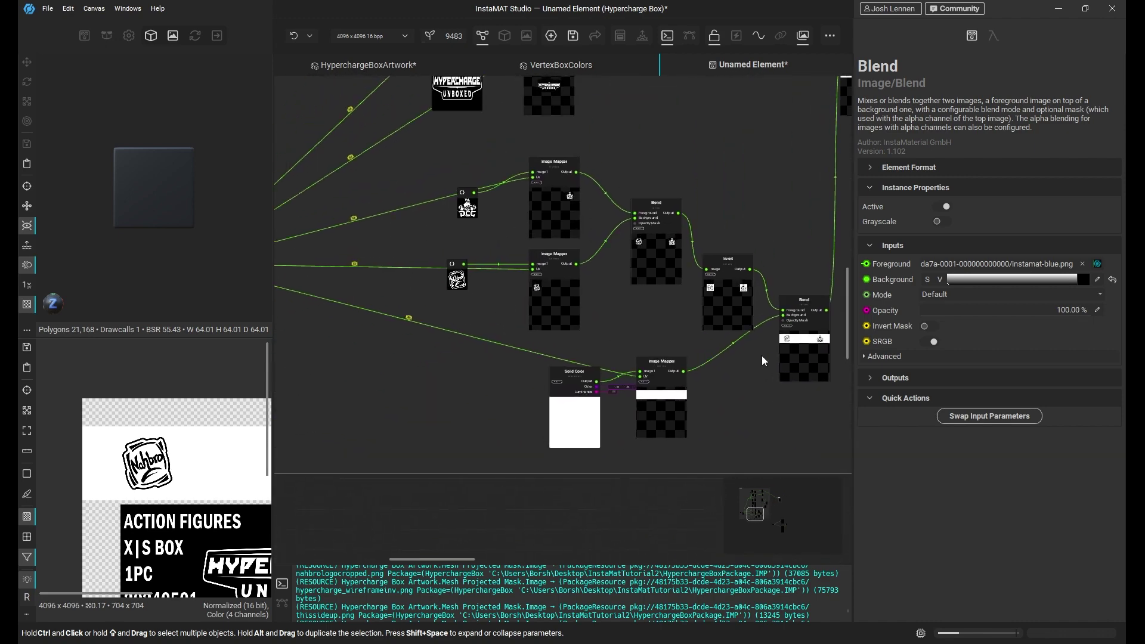
middle_click_drag(591, 272, 737, 381)
middle_click_drag(562, 253, 436, 475)
middle_click_drag(755, 267, 503, 448)
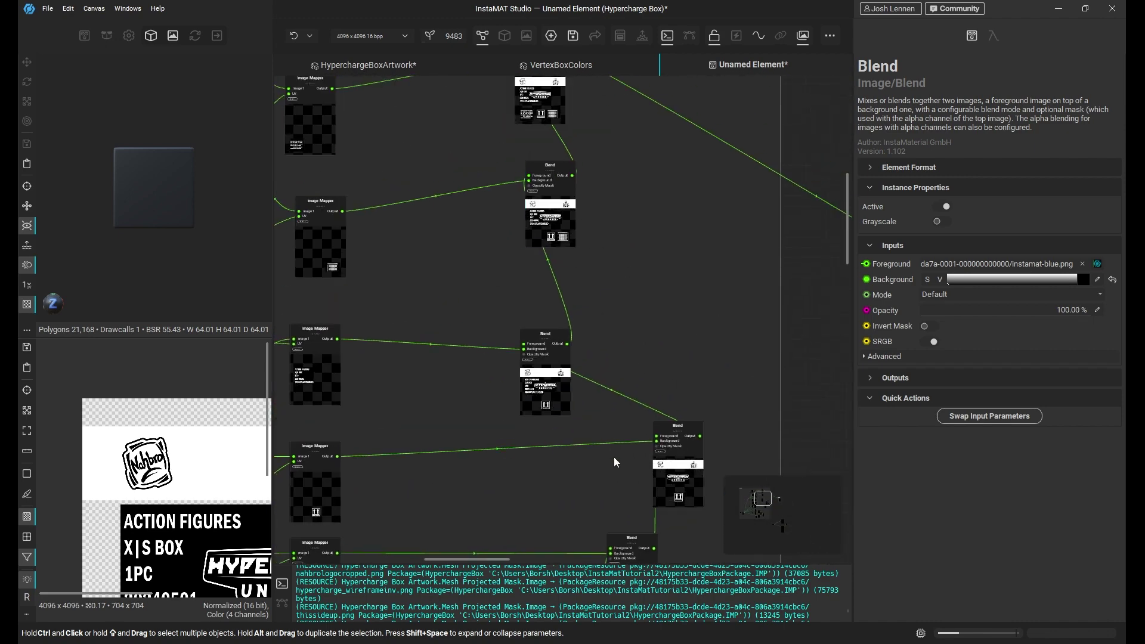
middle_click_drag(602, 459, 316, 426)
middle_click_drag(596, 335, 325, 348)
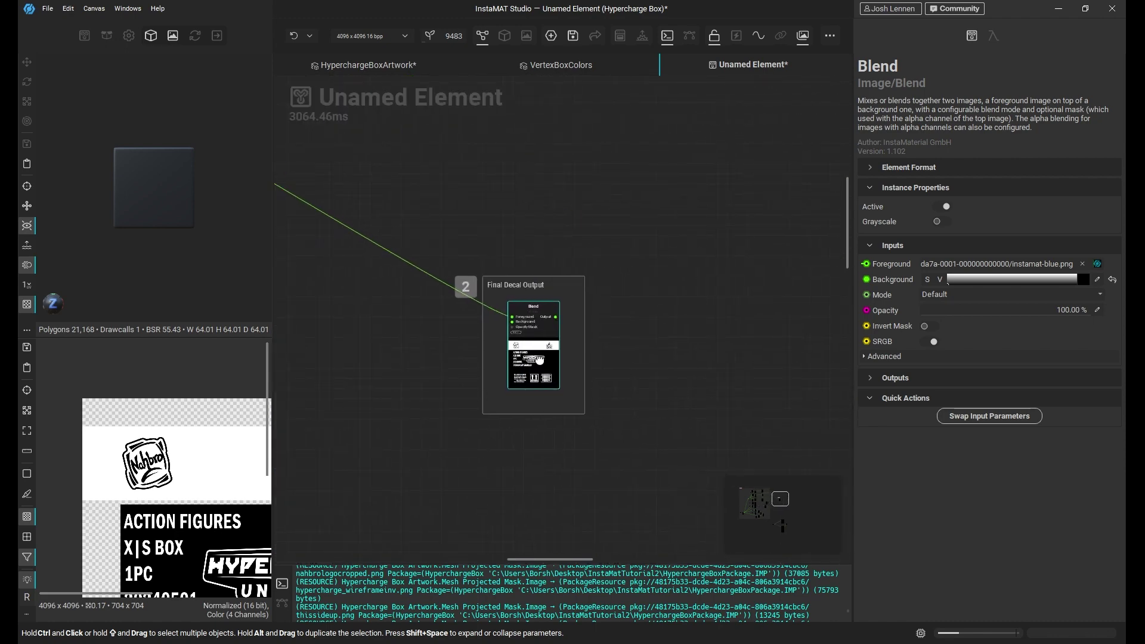
left_click(526, 36)
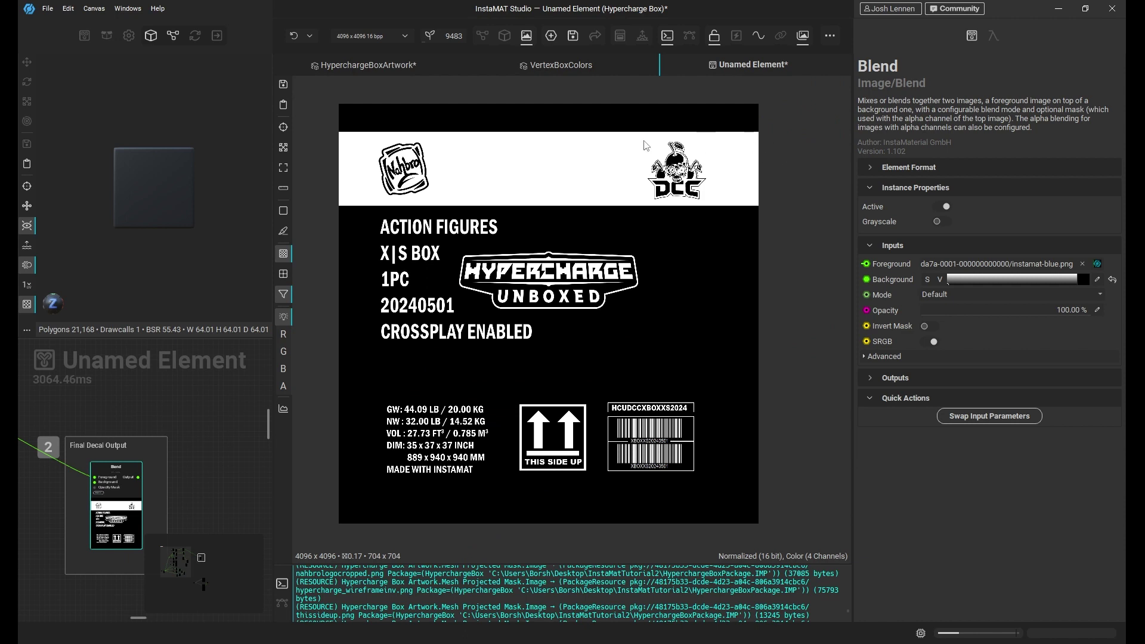